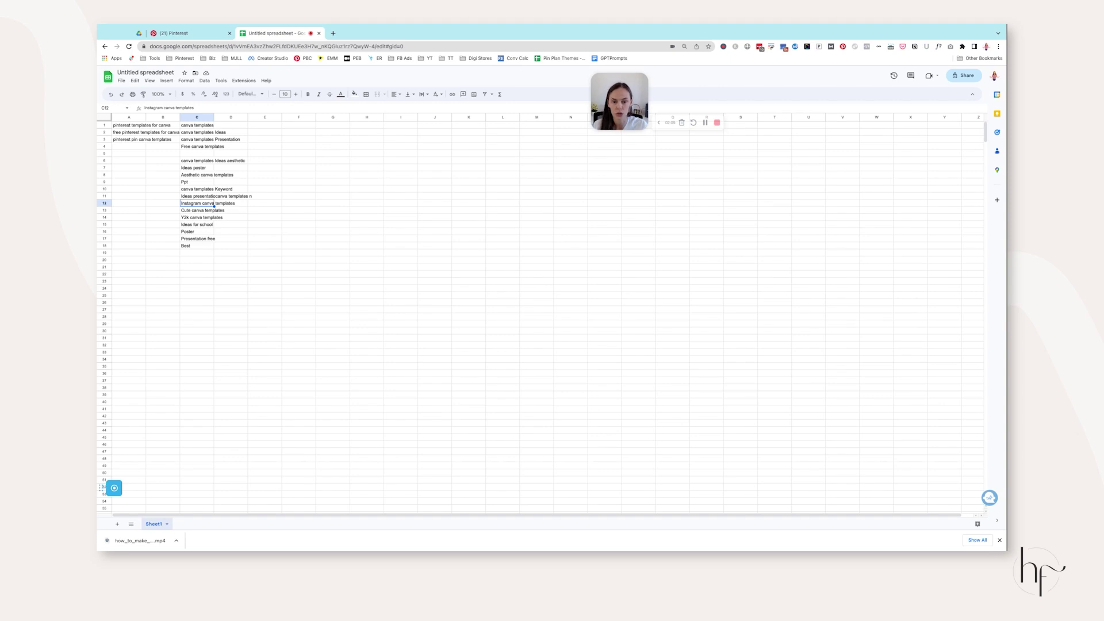
Step: Switch to Pinterest Trends, search for "canva templates" and open the suggested canva fonts trend
drag(198, 128, 199, 246)
click(201, 36)
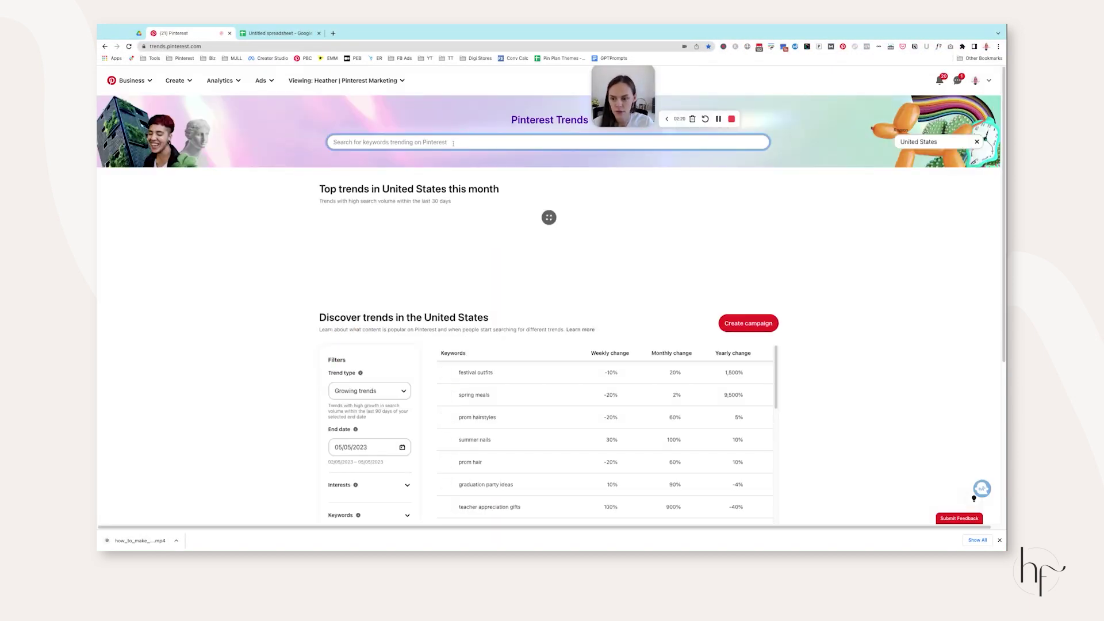
text(canva templa)
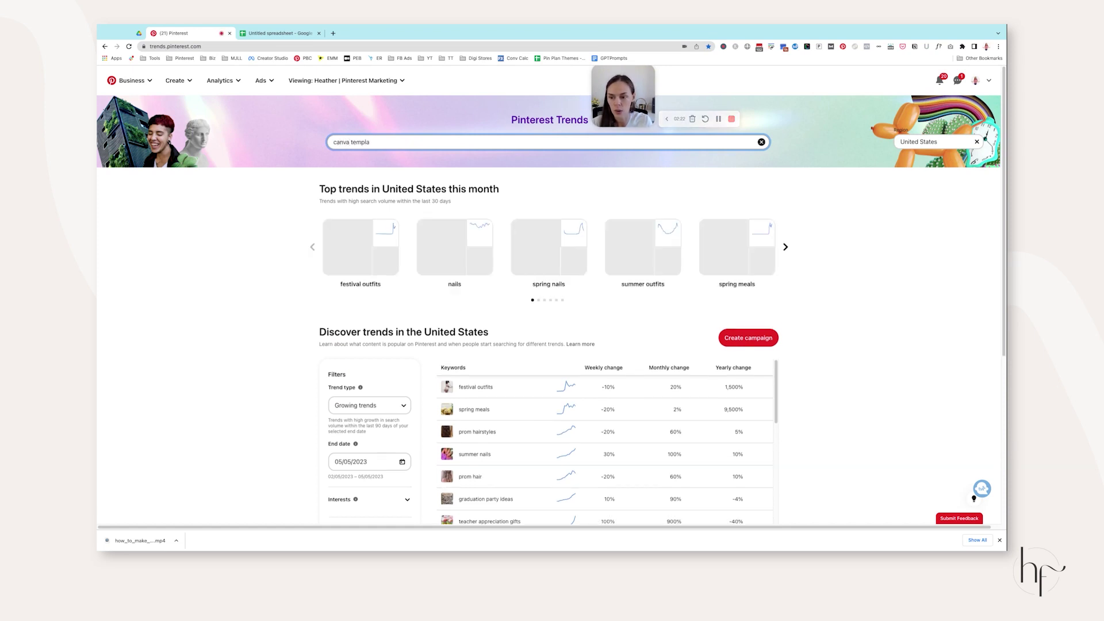
text(tes)
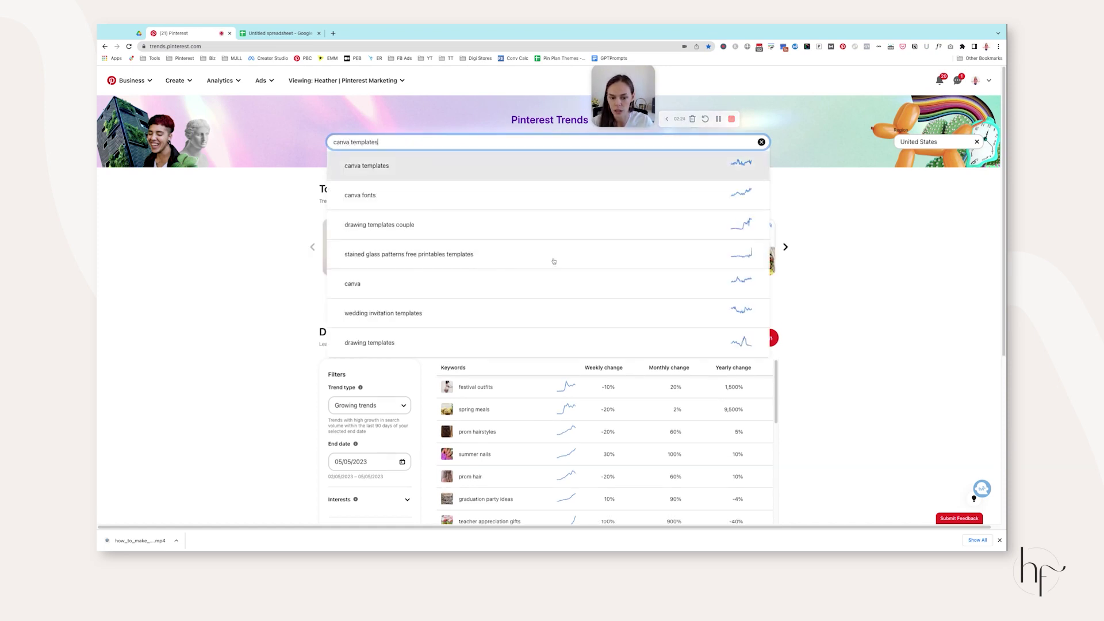
click(398, 196)
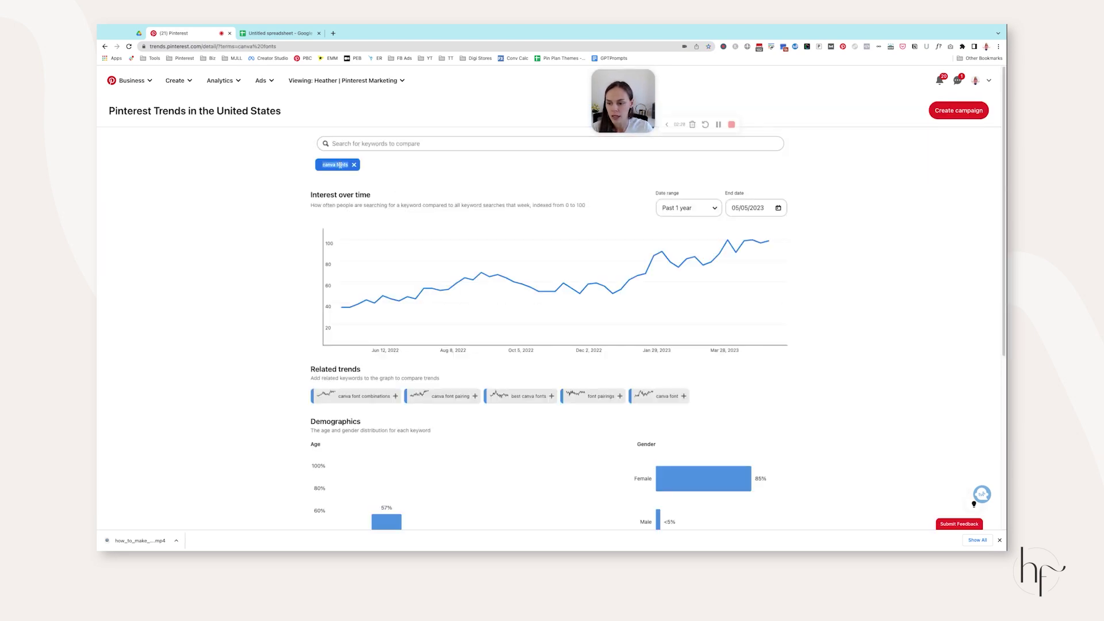
Step: Switch to the keyword spreadsheet and enter "canva fonts" in cell A4
click(276, 32)
click(257, 146)
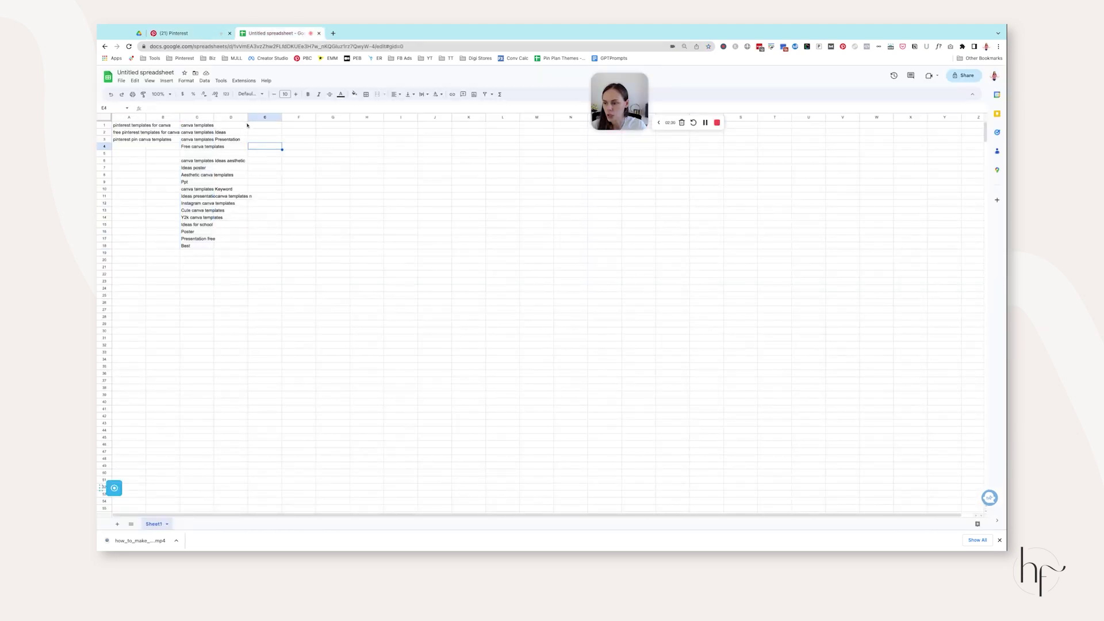
click(131, 146)
text(canva fonts)
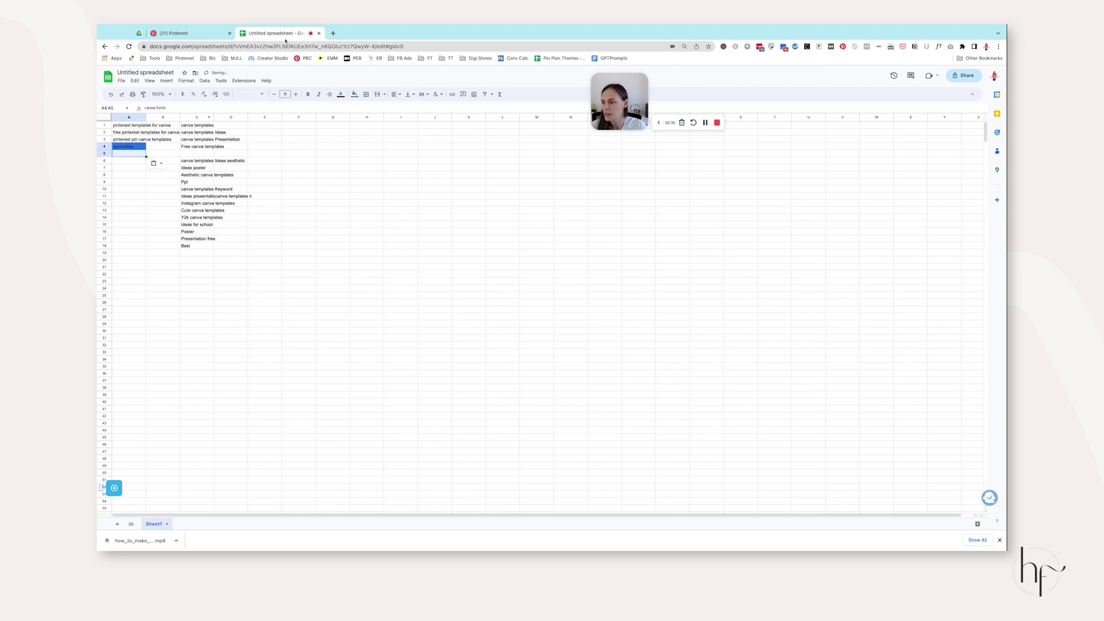
Step: Return to Pinterest Trends and add the related trends canva font pairing and best canva fonts to the comparison graph
key(ctrl+shift+Tab)
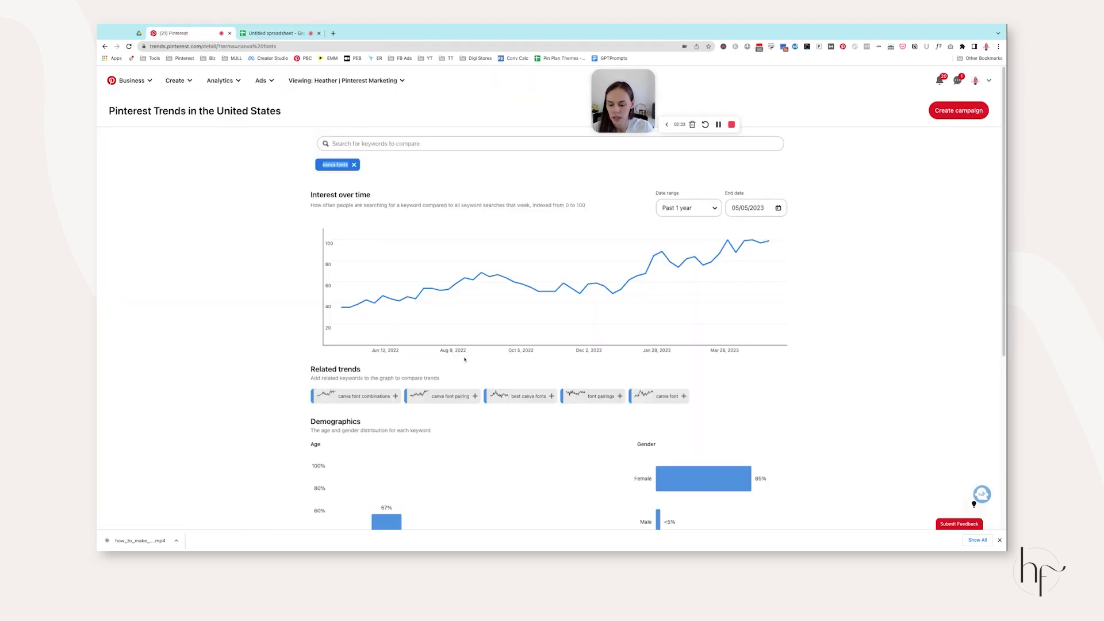
scroll(464, 359, down, 1)
click(474, 335)
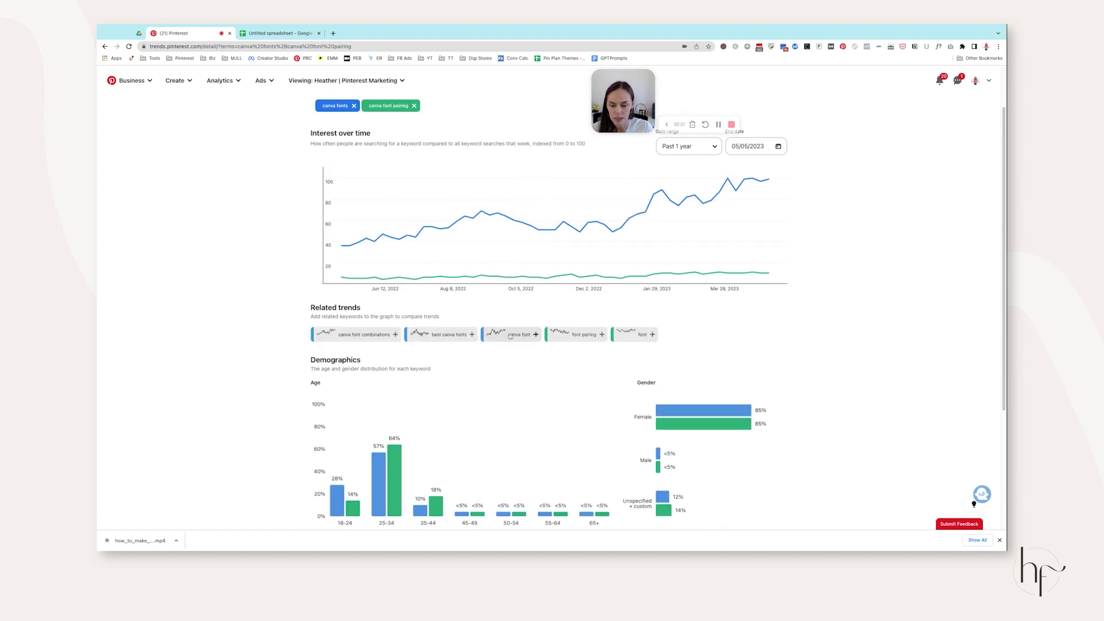
click(471, 335)
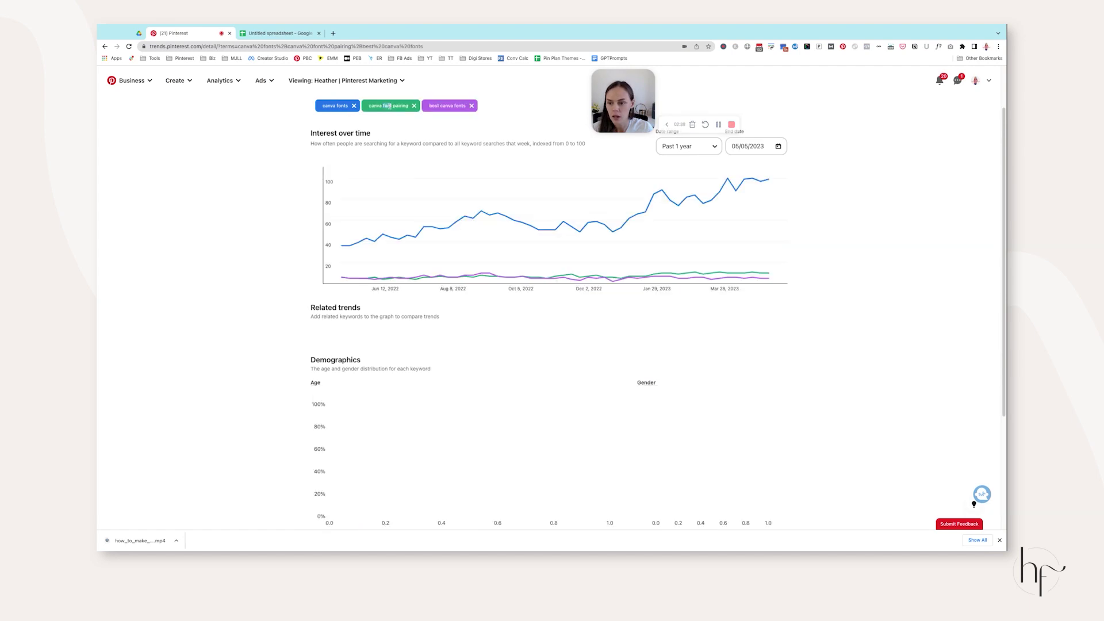
Step: Copy the compared trends into the spreadsheet, entering "canva font pairing" in cell A5 and "best canva fonts" in the cell below
click(298, 33)
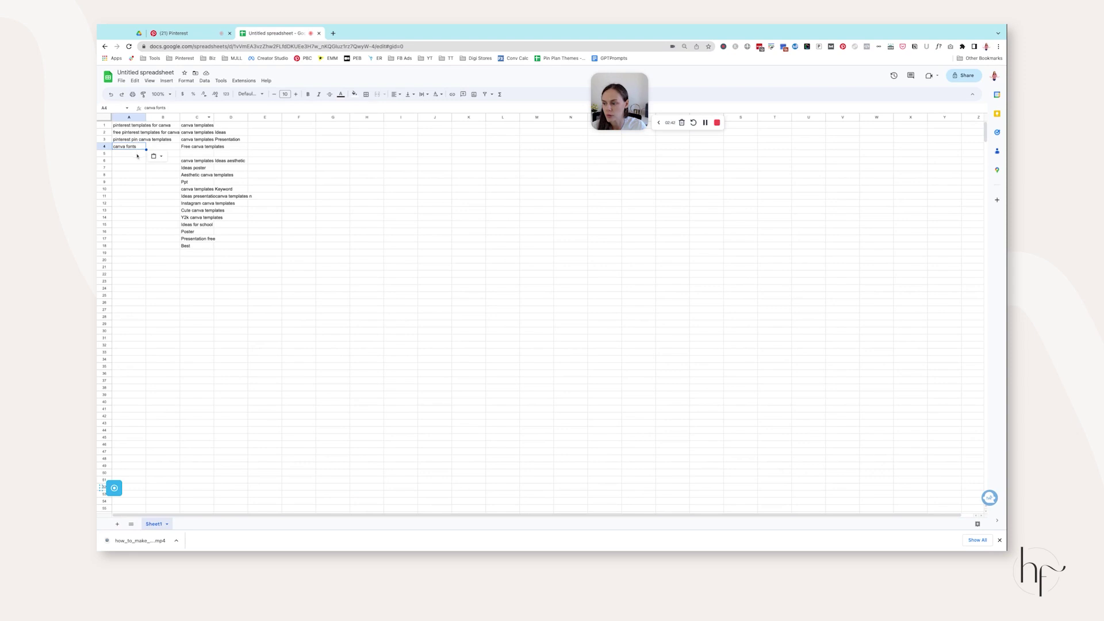
click(137, 154)
text(canva font pairing)
click(178, 33)
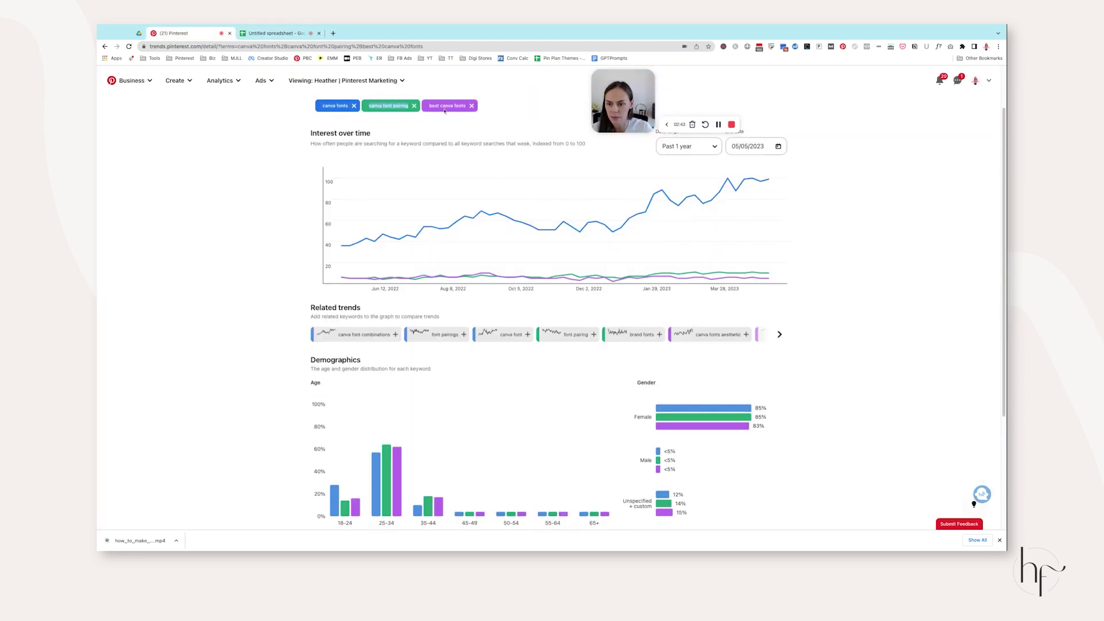
click(276, 33)
click(135, 160)
text(best canva fonts)
Step: Switch back to Pinterest and start a new ad campaign with the Conversions objective, without resuming the earlier draft
click(179, 33)
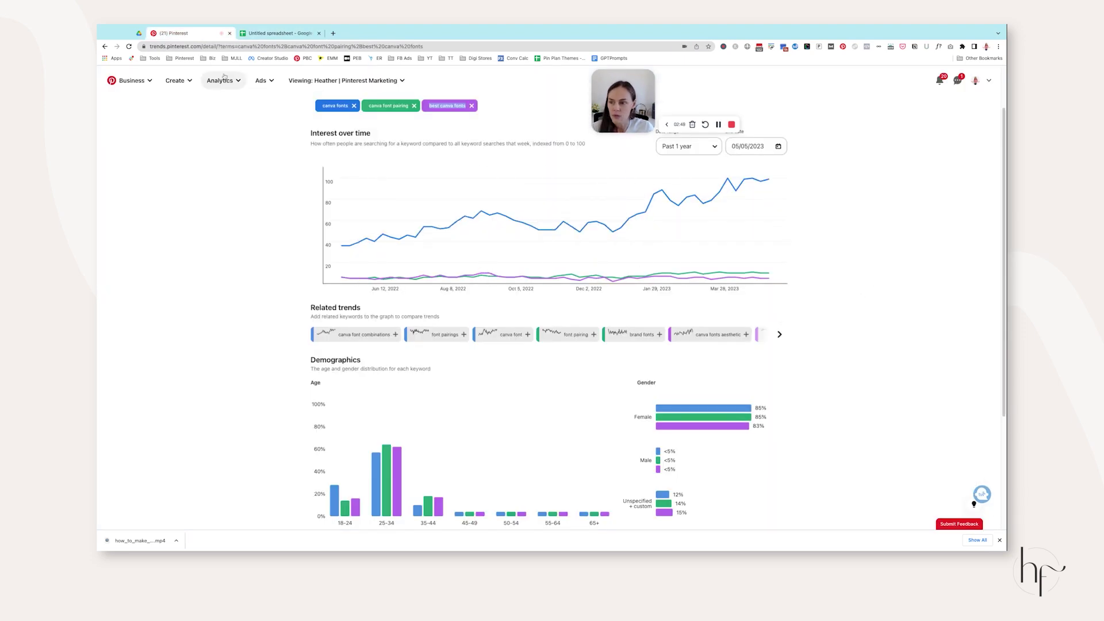
click(263, 81)
click(268, 103)
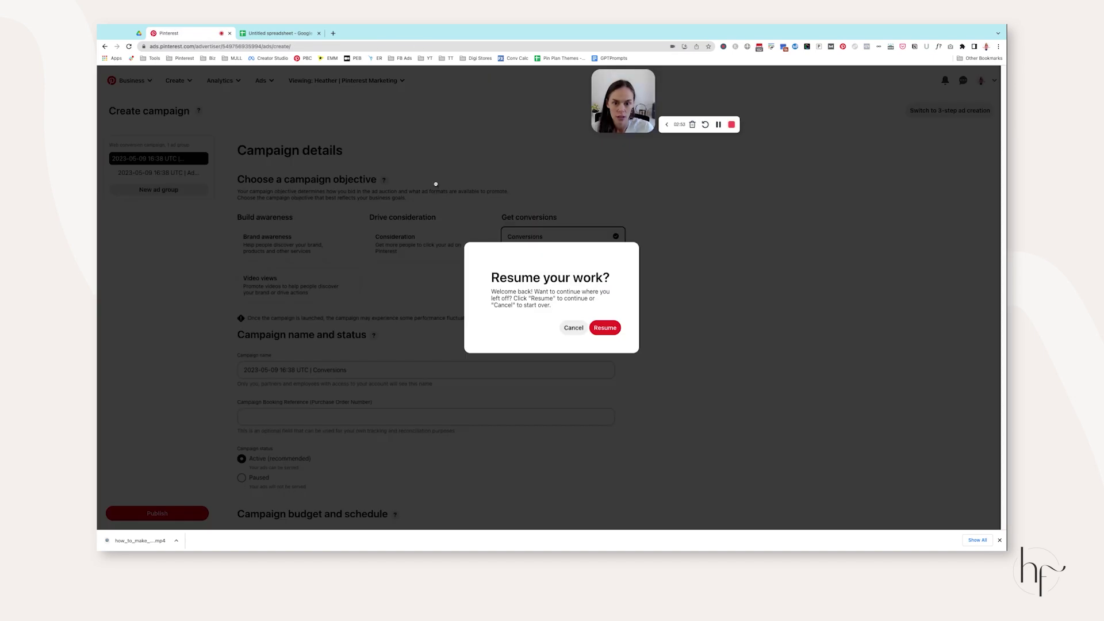
click(574, 330)
click(466, 258)
click(542, 251)
scroll(427, 298, down, 5)
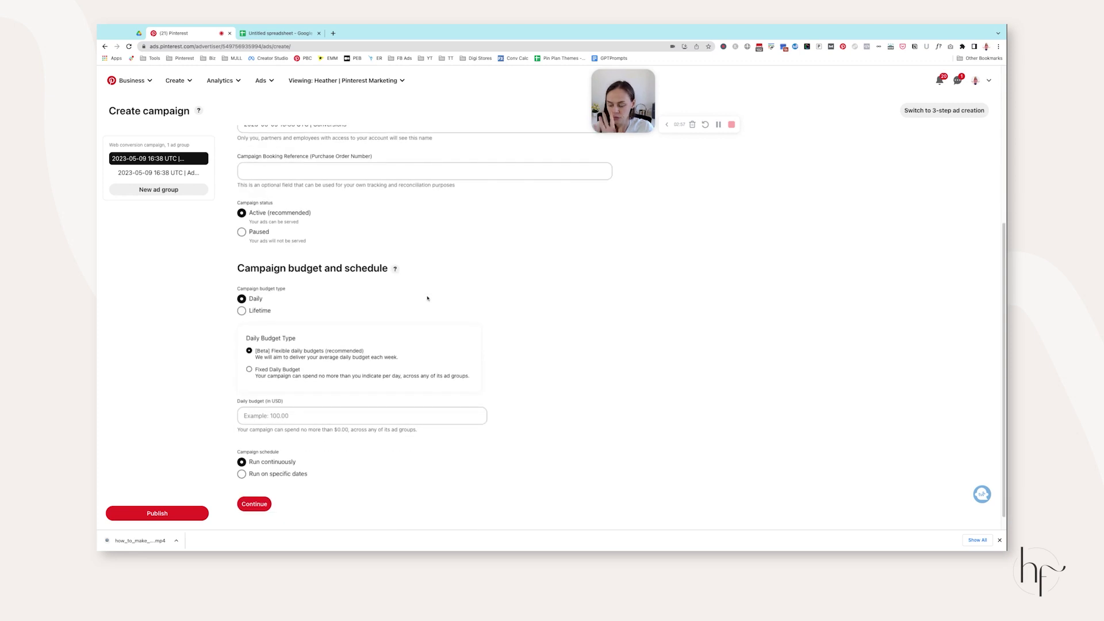
click(182, 174)
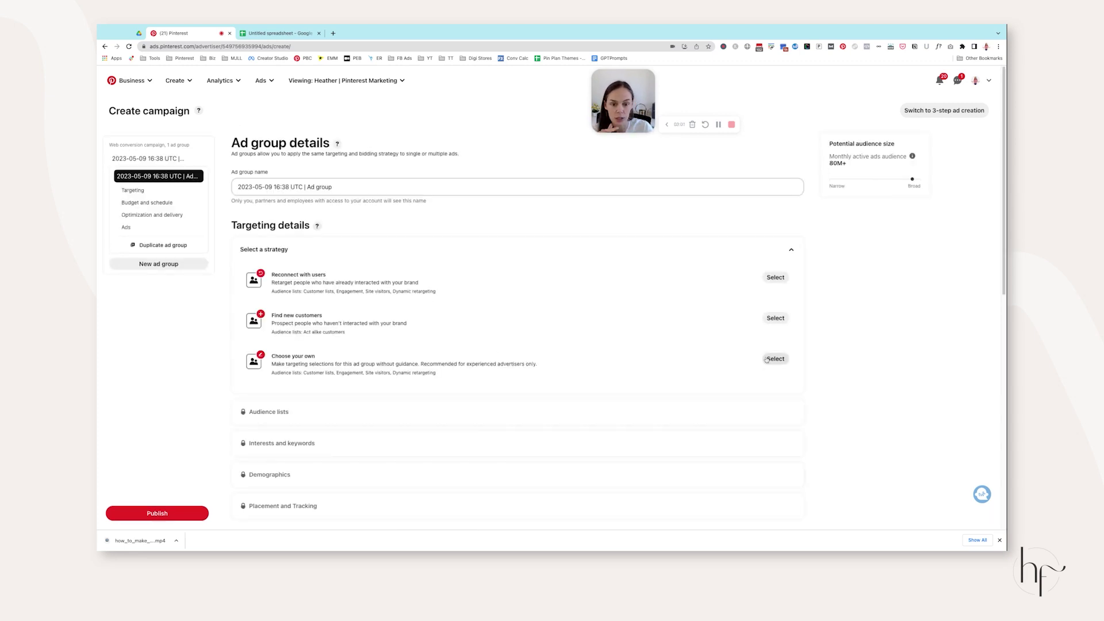
click(148, 158)
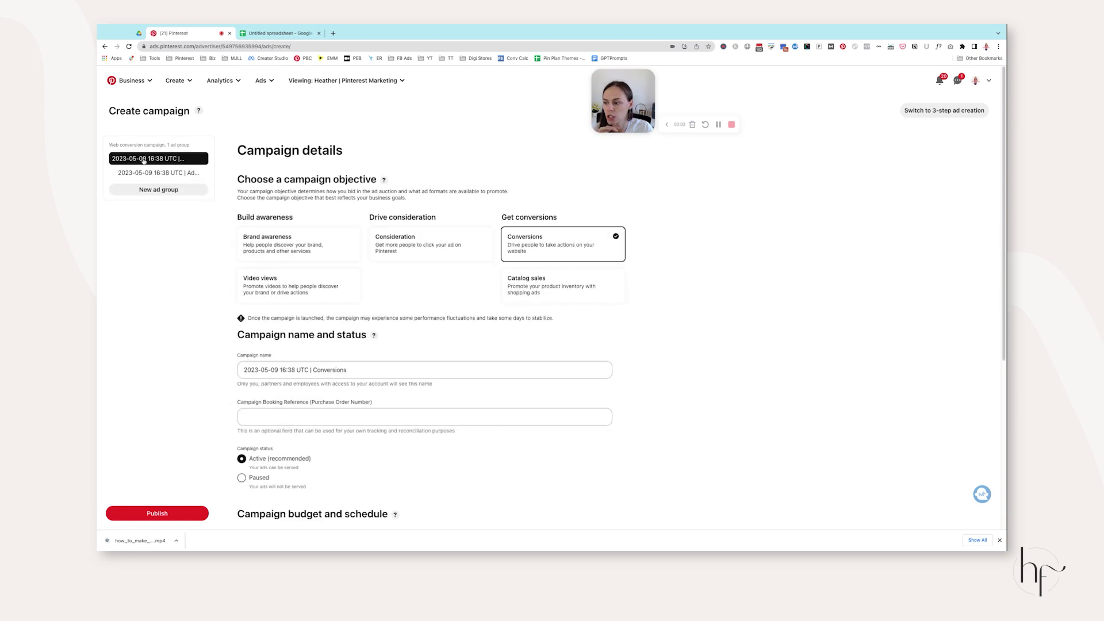
click(262, 81)
click(179, 158)
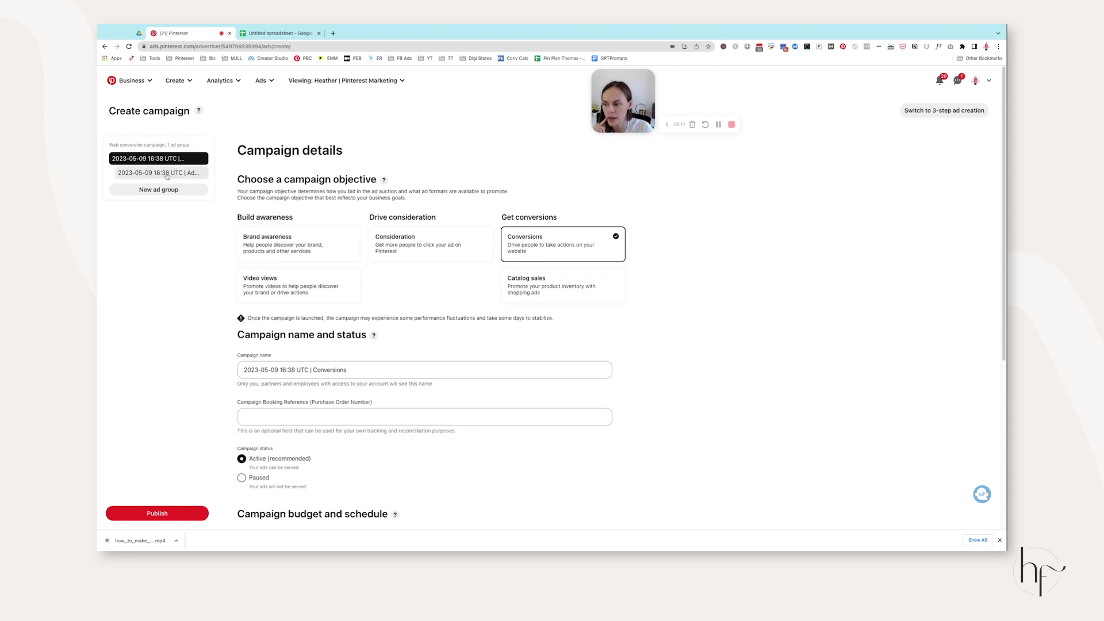
Step: Continue from the campaign details to the ad group and select the Choose your own targeting strategy
scroll(345, 403, down, 5)
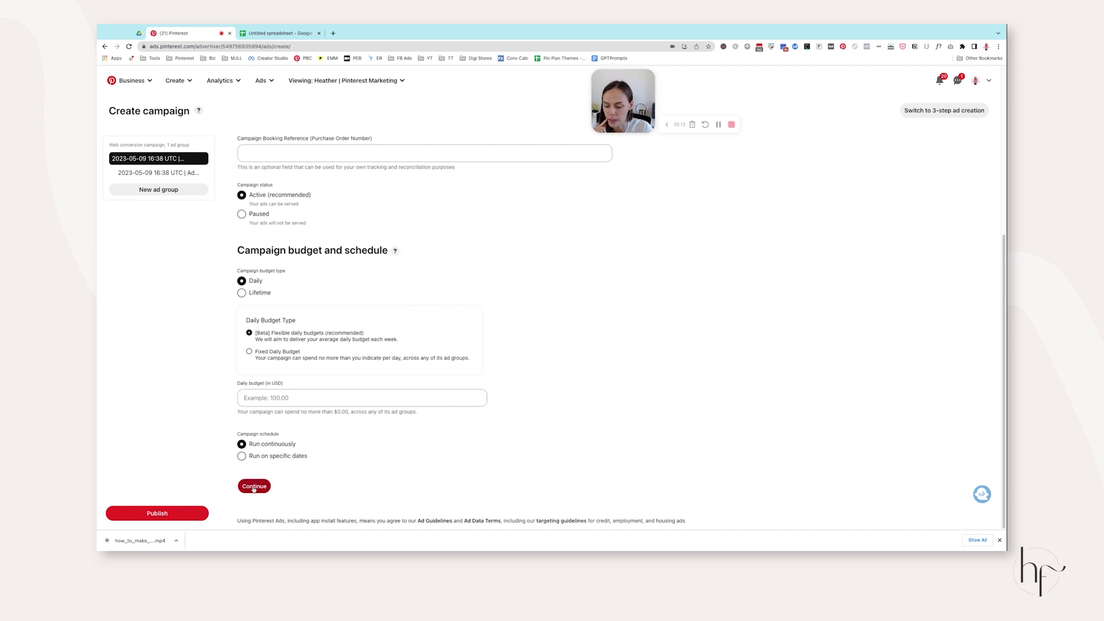
click(254, 487)
scroll(299, 242, up, 2)
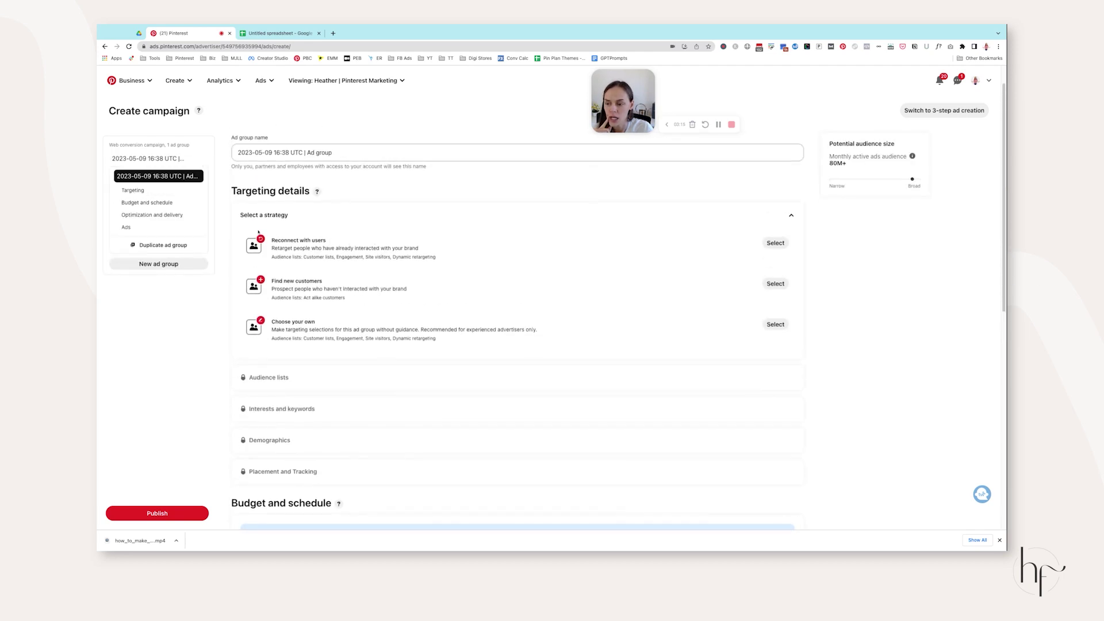
drag(232, 190, 412, 308)
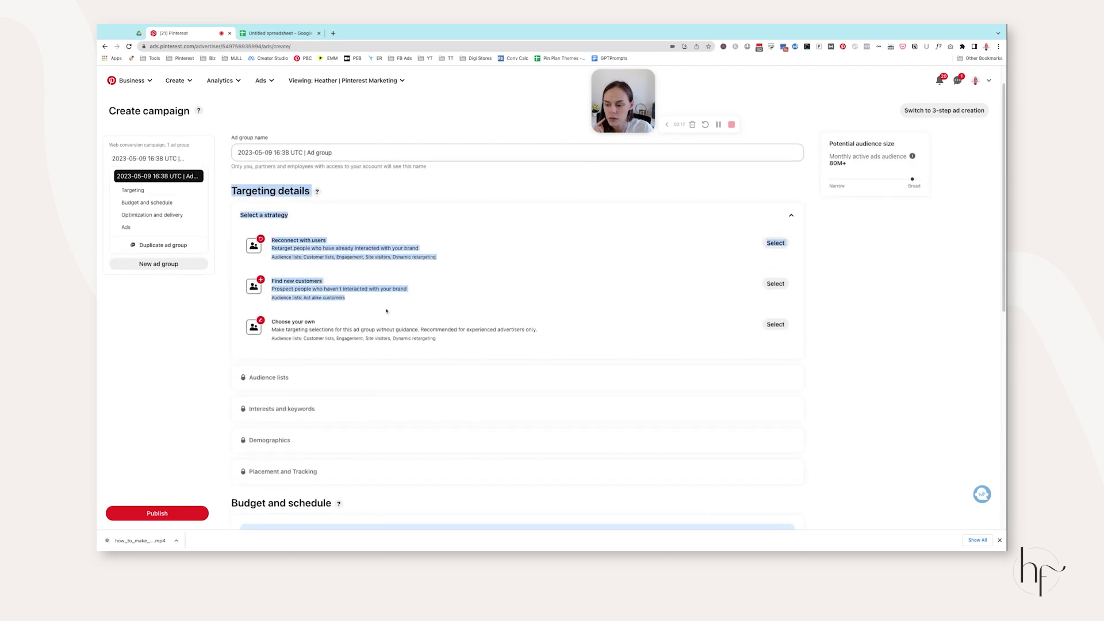
drag(272, 327, 493, 318)
click(775, 325)
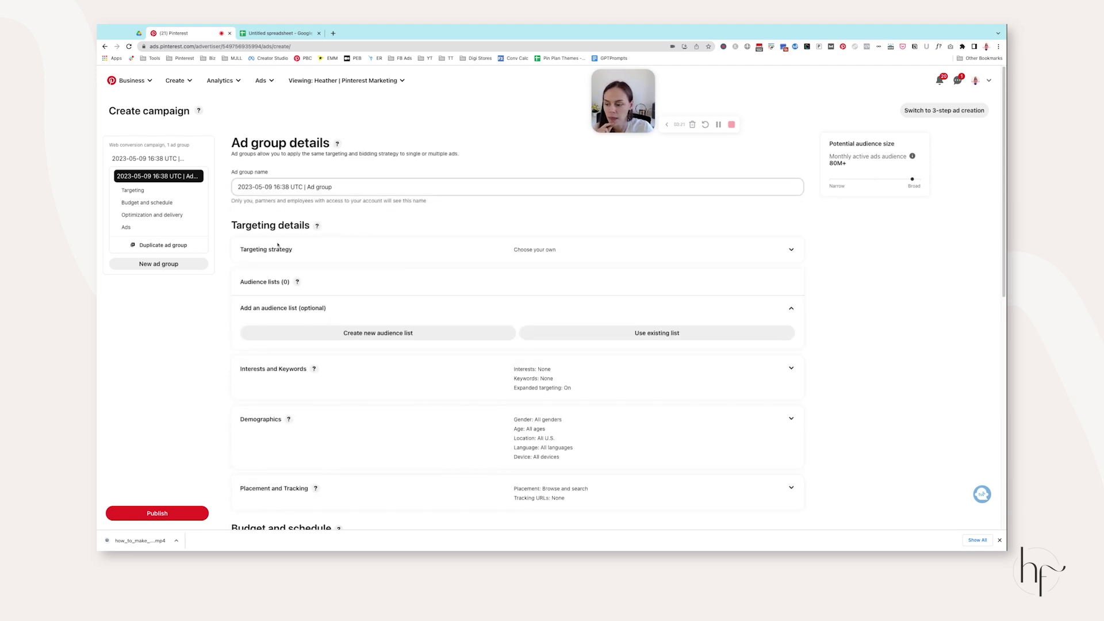
Step: Open the keyword targeting under Interests and Keywords and search for keywords related to "canva templates"
scroll(282, 288, down, 2)
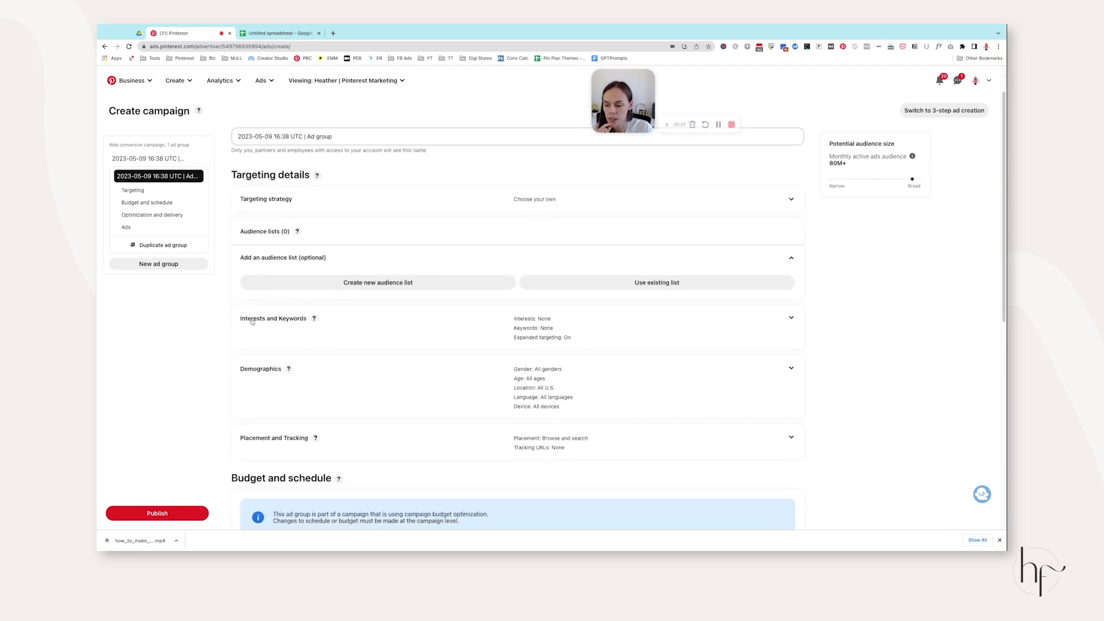
click(291, 320)
scroll(305, 276, down, 5)
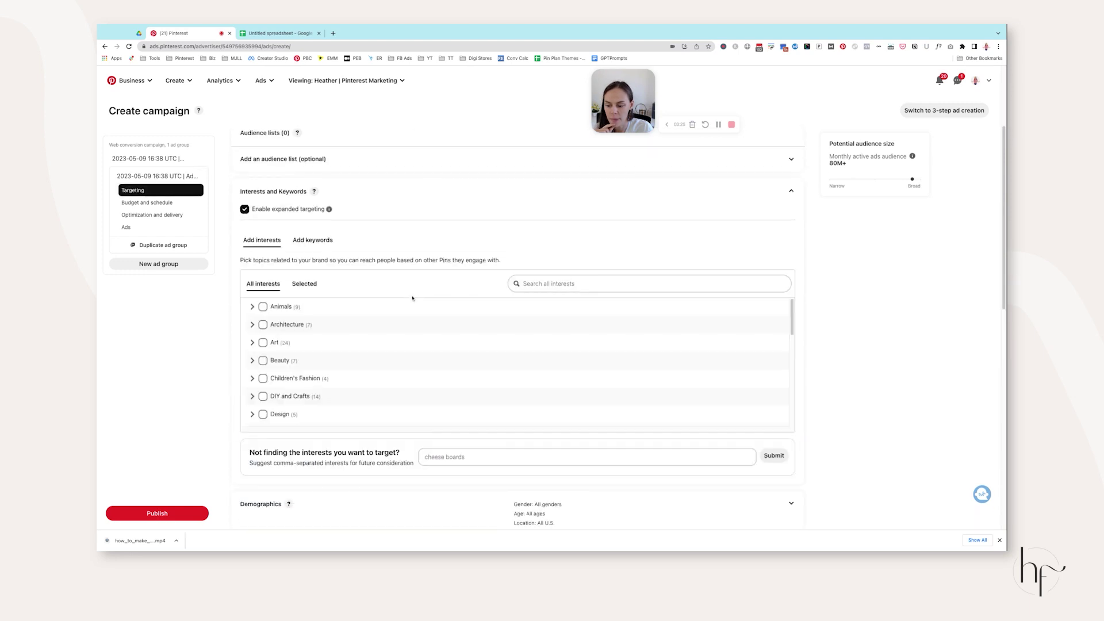
click(315, 241)
click(566, 307)
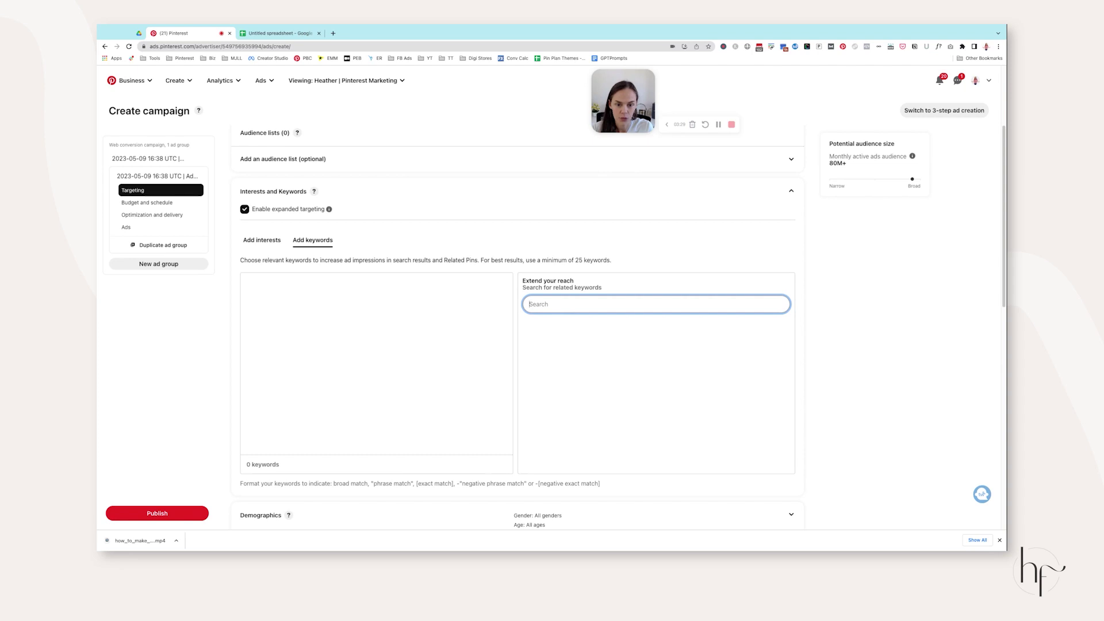
text(canva tem)
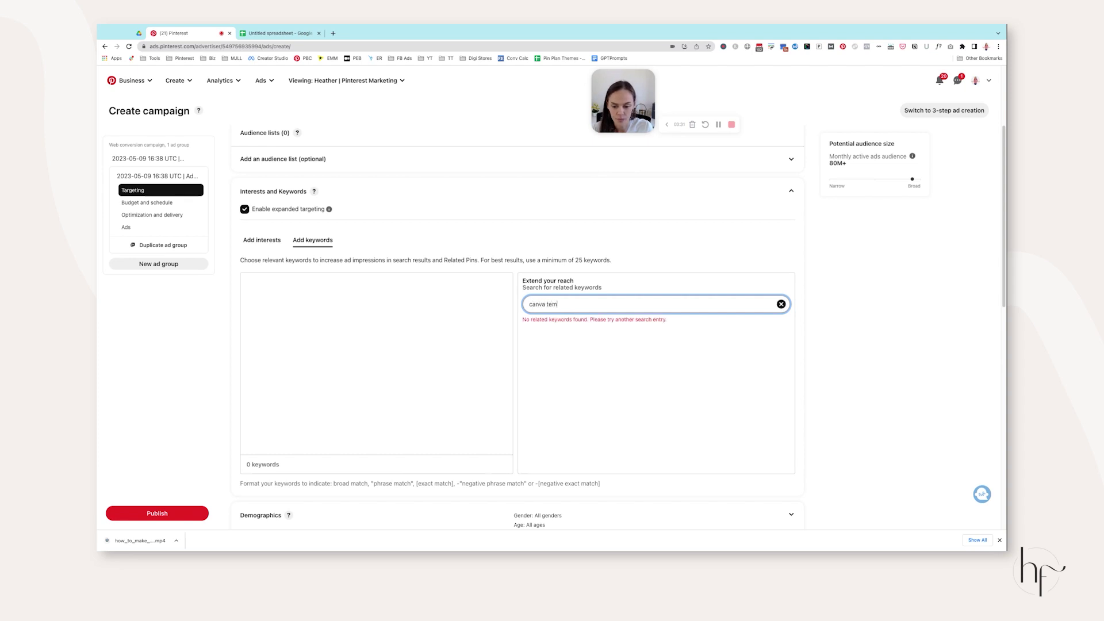
Step: Add the keywords canva templates ideas, canva template ideas, canva templates for realtors, canva templates free, canvas elements keyword and canvas font combination
click(535, 346)
click(536, 360)
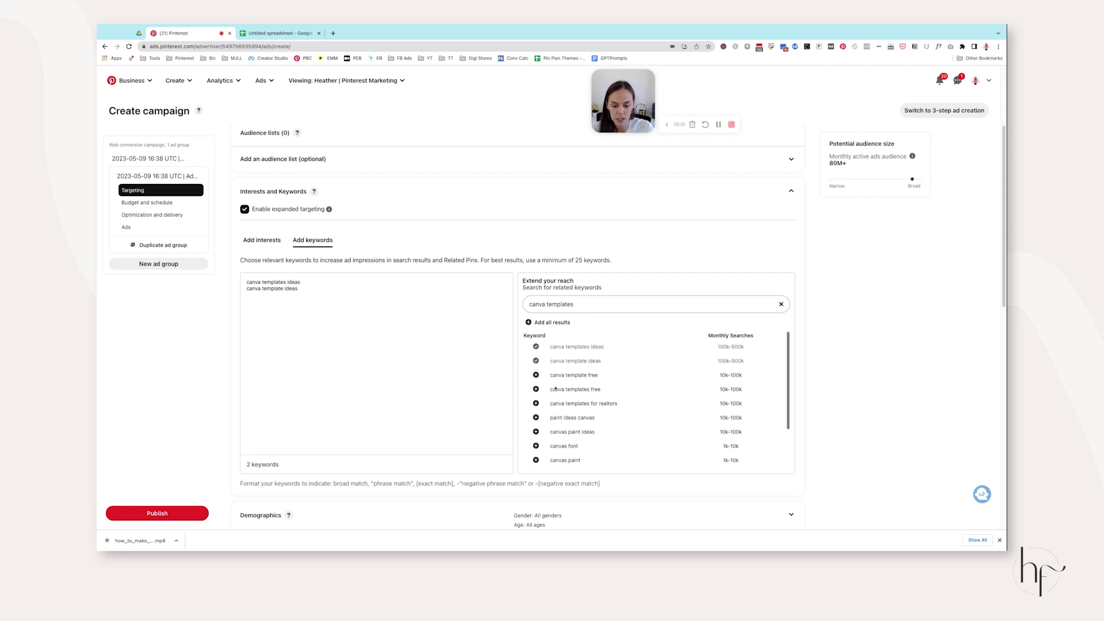
scroll(556, 389, down, 2)
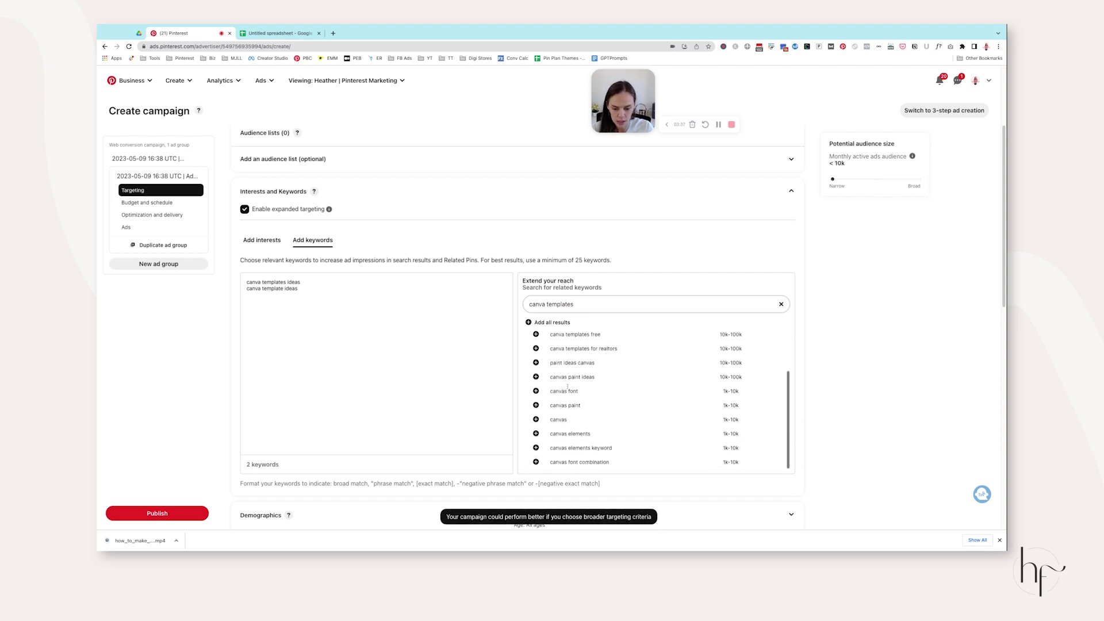
click(536, 349)
click(536, 334)
scroll(546, 374, down, 2)
click(536, 396)
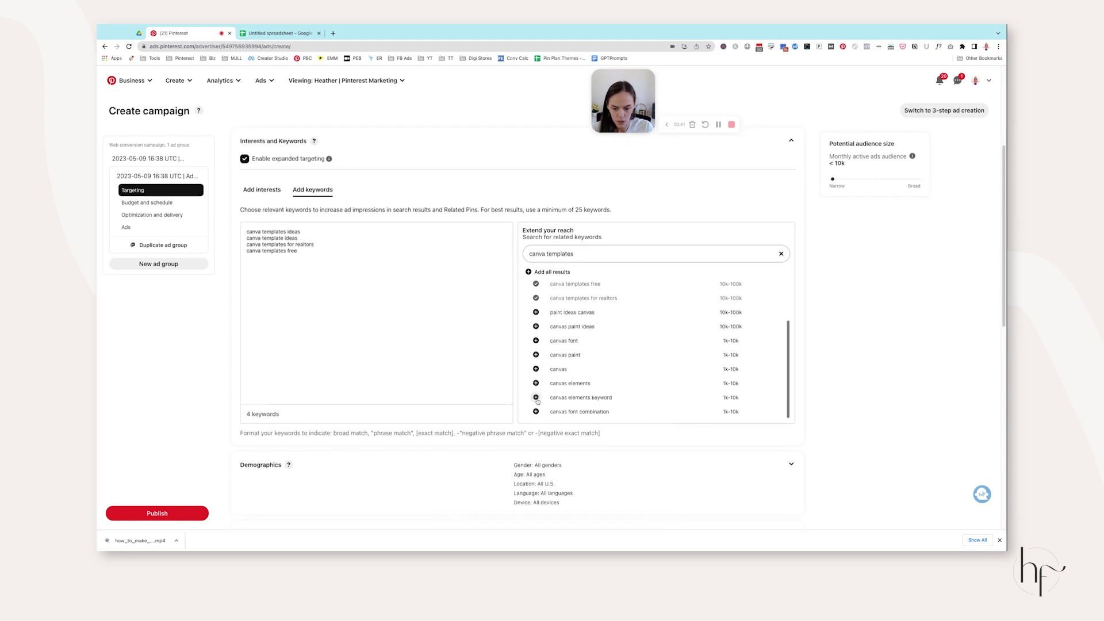
click(536, 411)
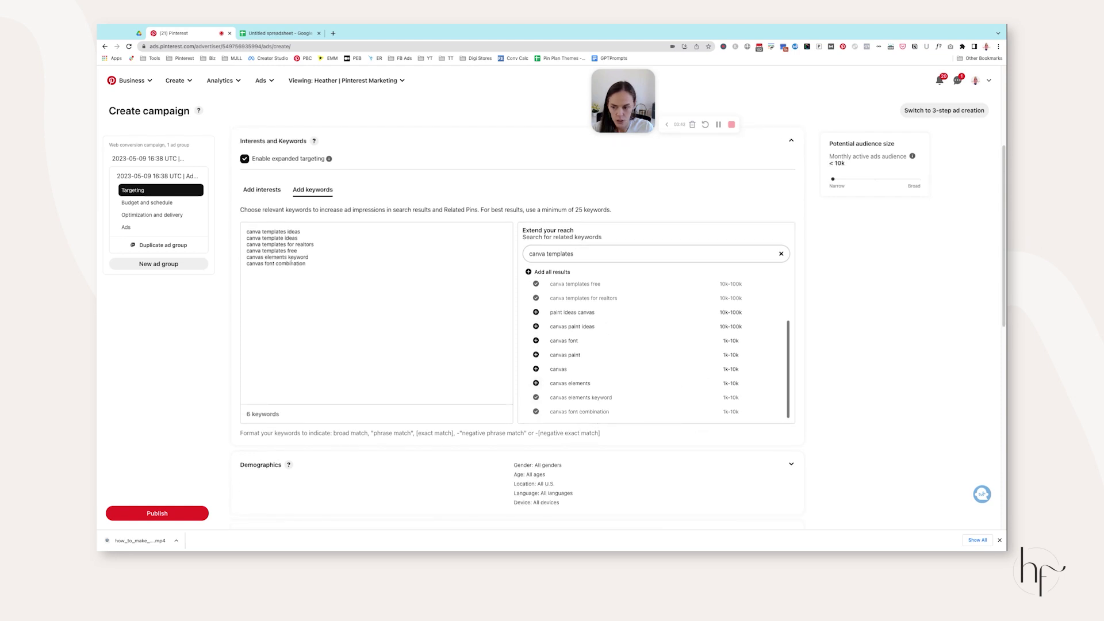
Step: Search the related keywords for "graphic design" and add all results to the ad group's keyword list
click(570, 259)
key(BackSpace)
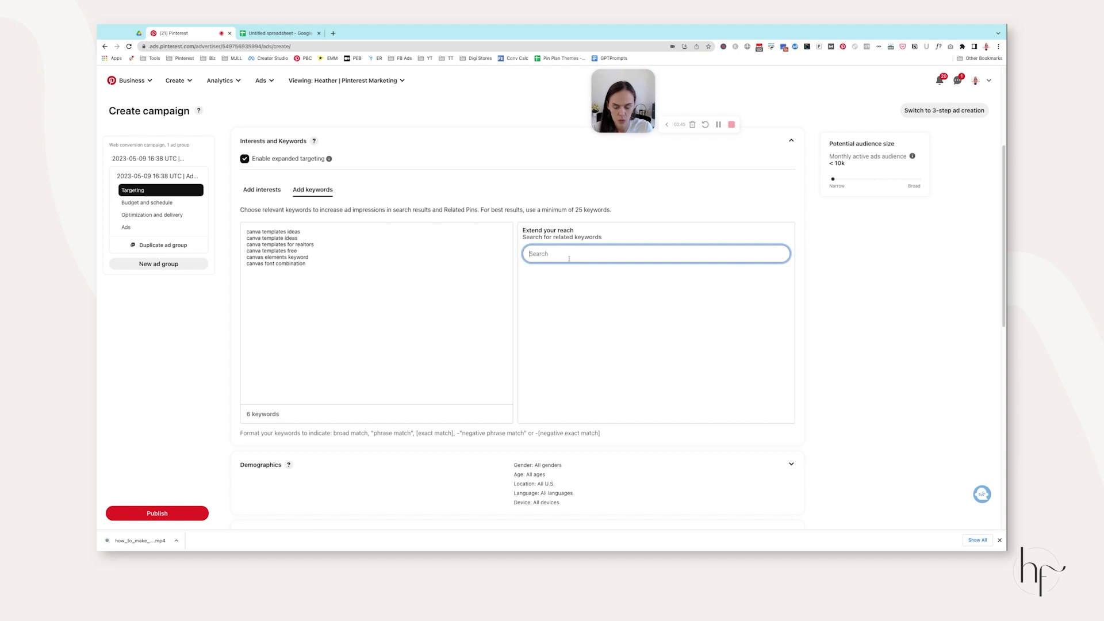
text(graphic design)
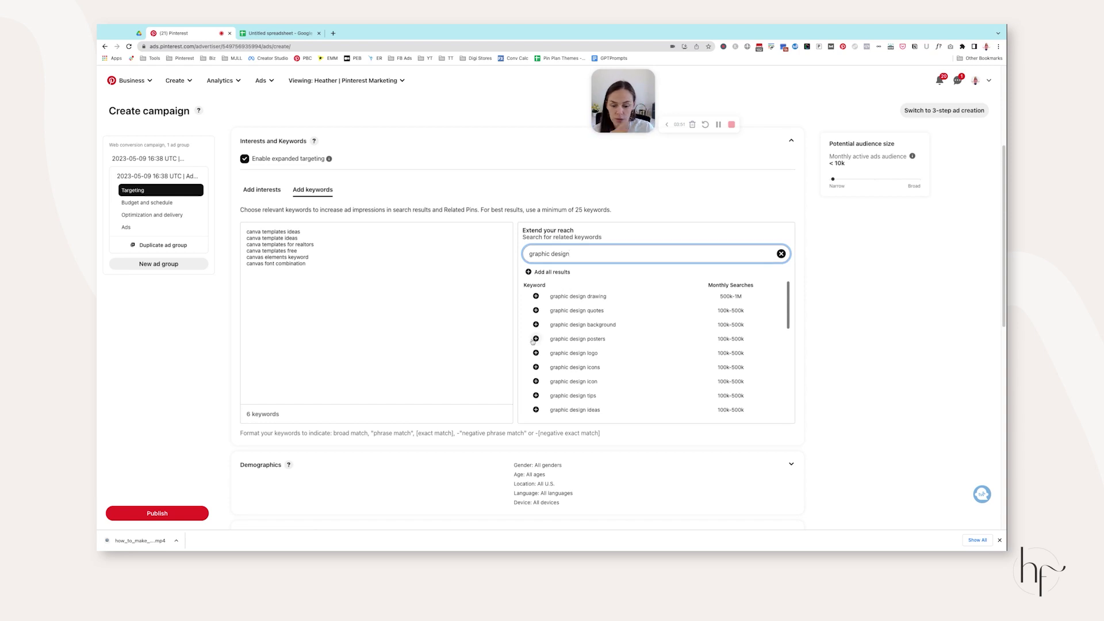
scroll(583, 337, down, 3)
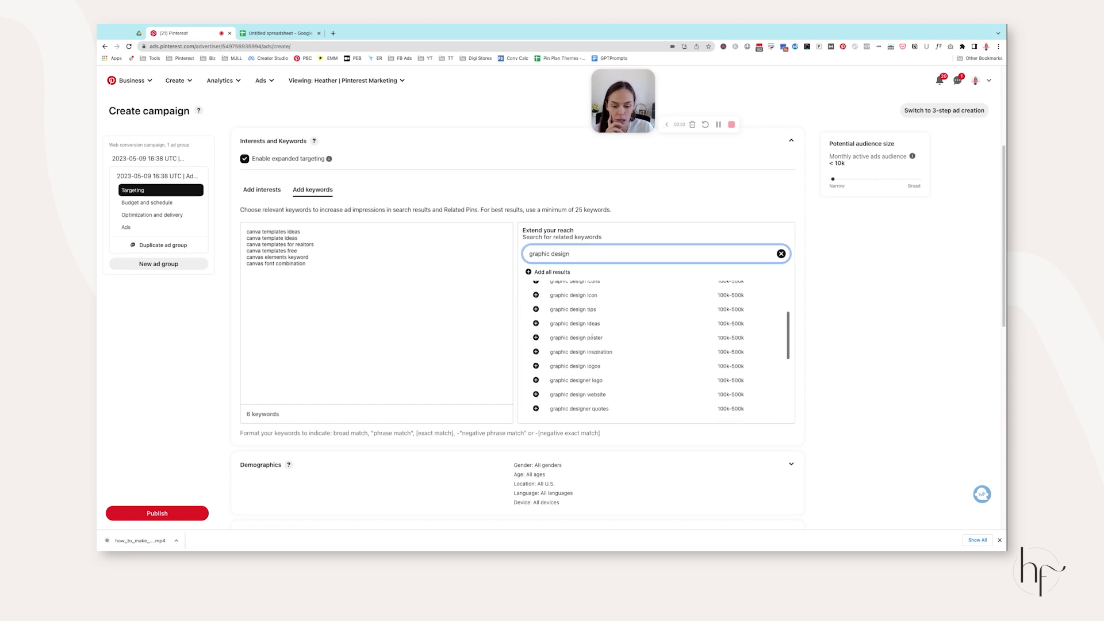
scroll(604, 409, down, 3)
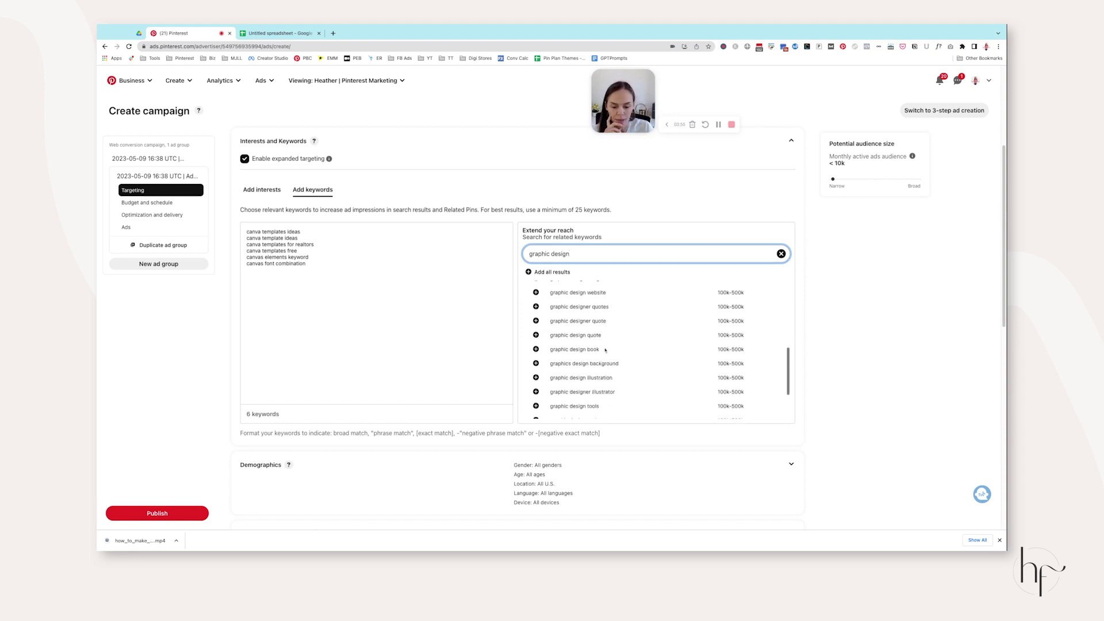
click(528, 273)
Step: Load more related keywords for "graphic design" and add all the new results to the ad group's keyword list
scroll(606, 402, down, 3)
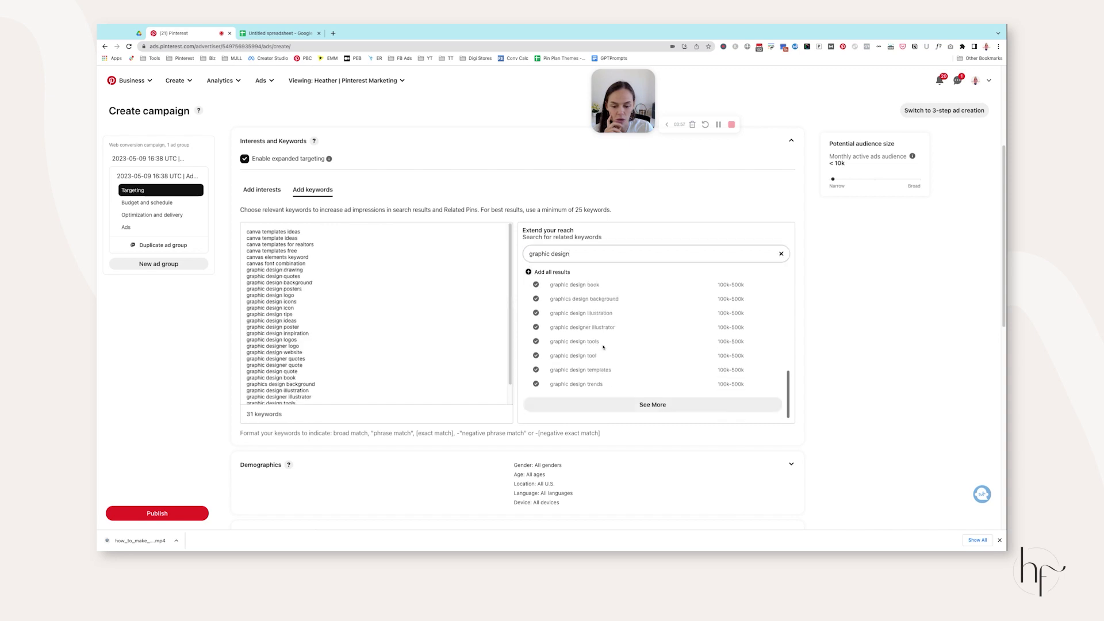
click(606, 405)
scroll(592, 296, down, 5)
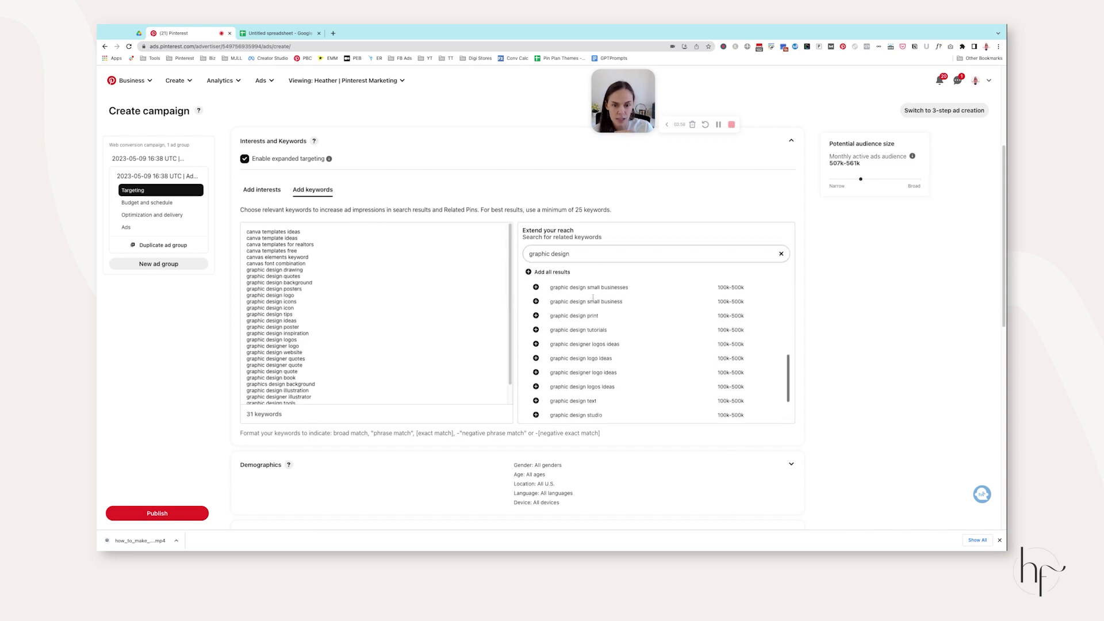
click(529, 273)
scroll(628, 362, down, 3)
click(650, 403)
Step: Copy the entire keyword list from the ad group into column A of the spreadsheet, starting at cell A7 below "best canva fonts"
triple_click(316, 314)
key(super+a)
key(super+c)
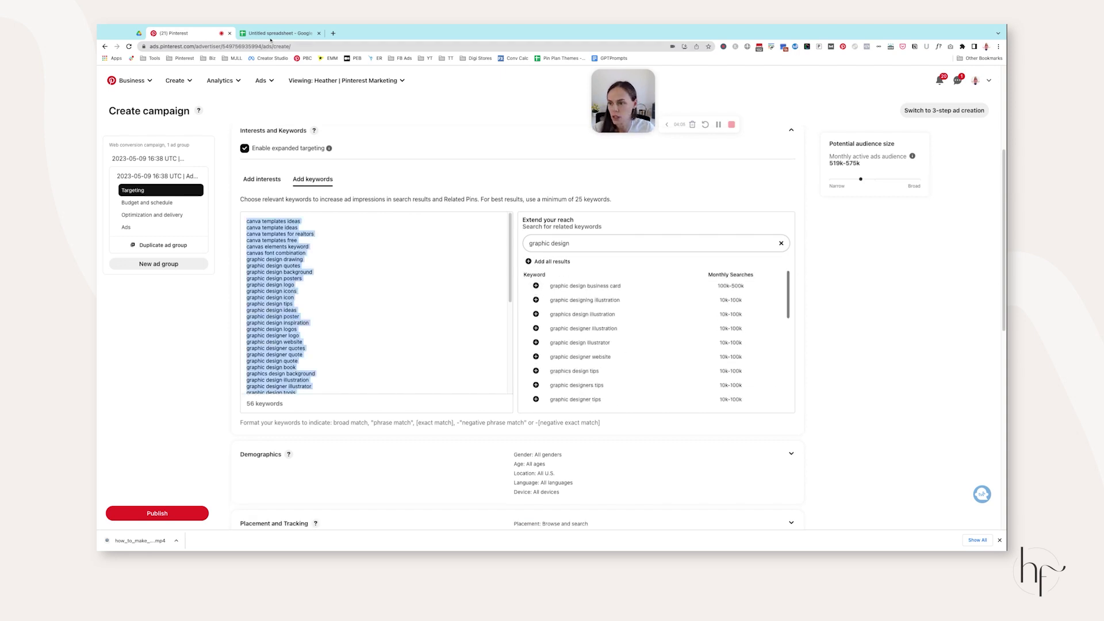
click(270, 35)
click(138, 170)
key(super+v)
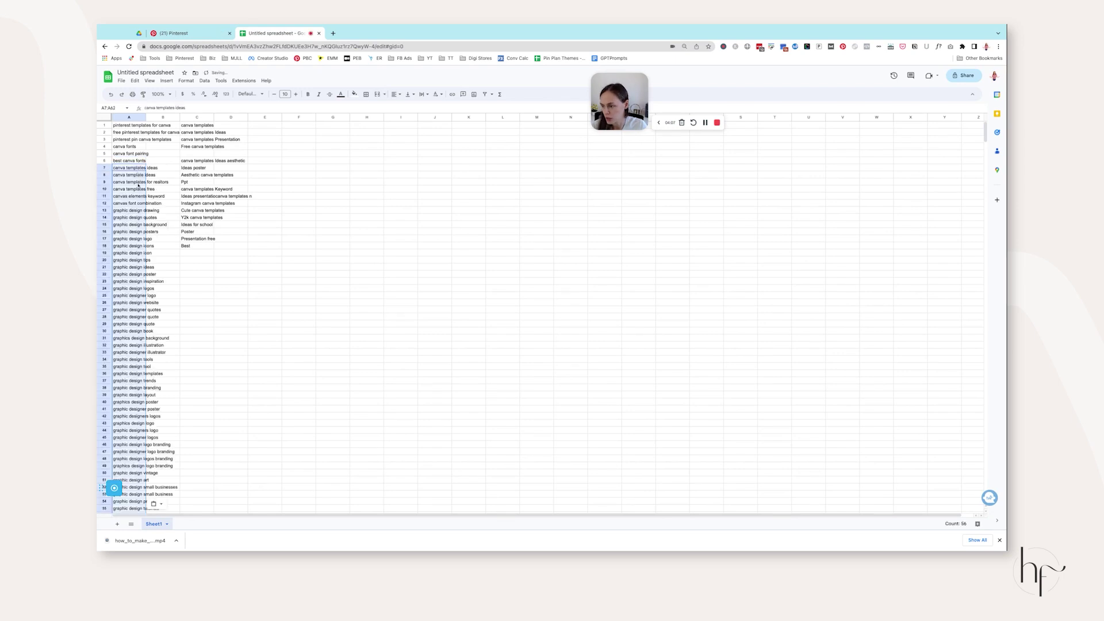
click(254, 322)
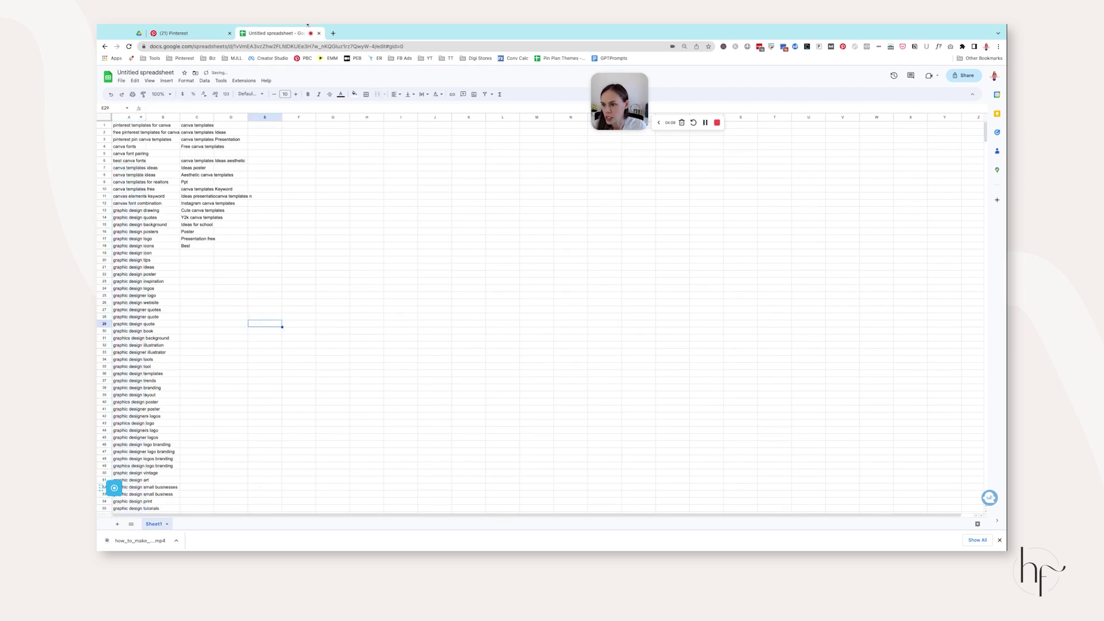
Step: Return to the Pinterest profile, search for "pinterest pin canva templates" and switch the search scope to All Pins
key(ctrl+shift+Tab)
click(557, 187)
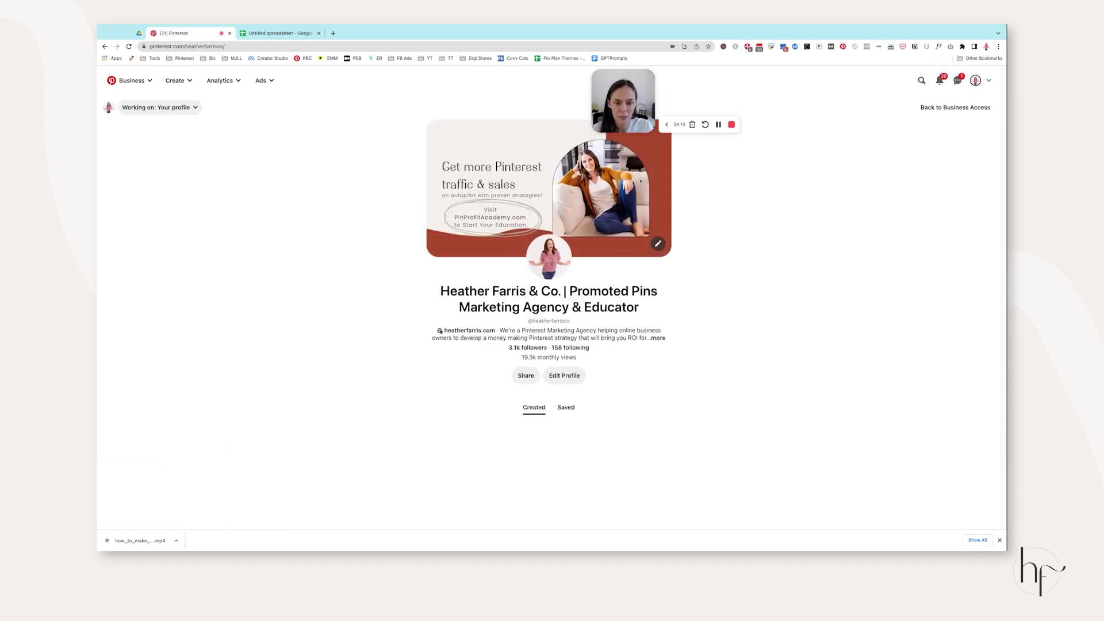
scroll(753, 260, down, 1)
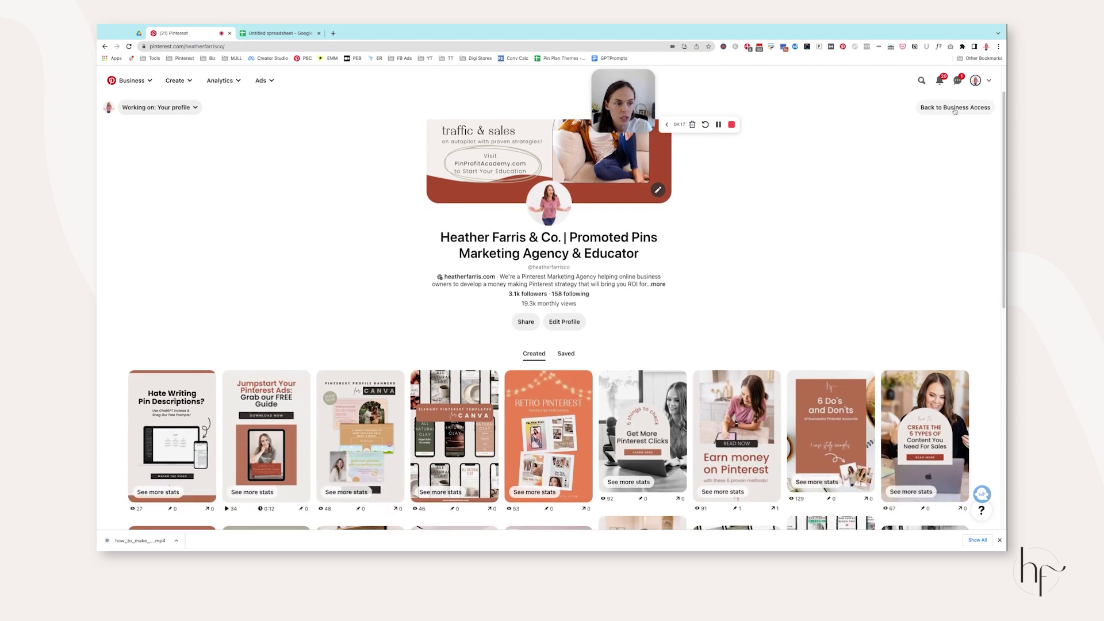
click(921, 80)
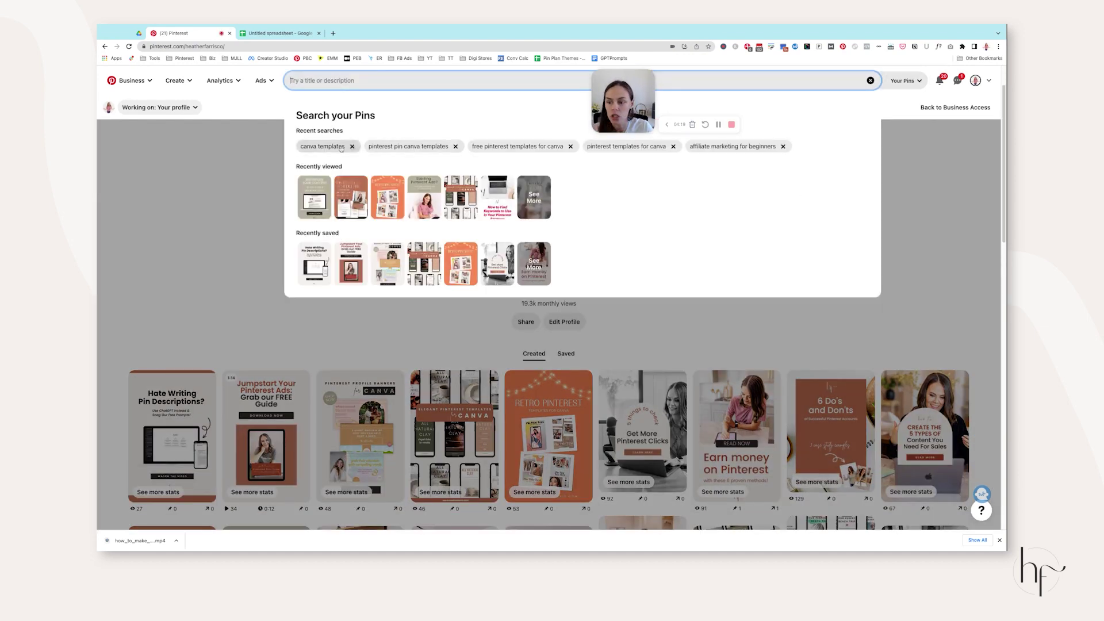
click(414, 146)
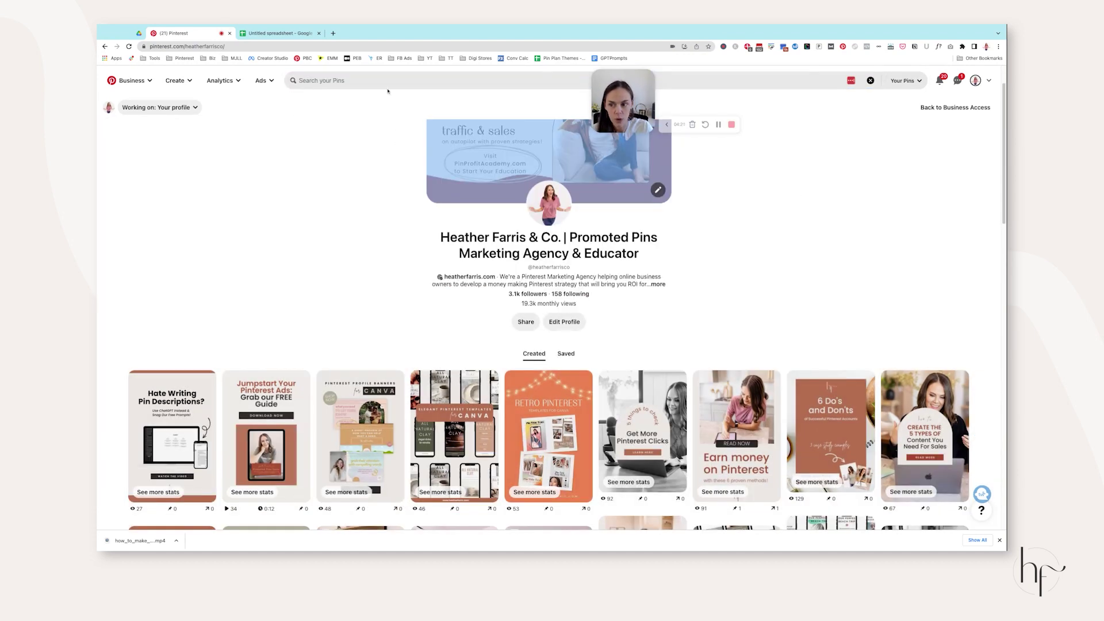
click(387, 88)
click(420, 151)
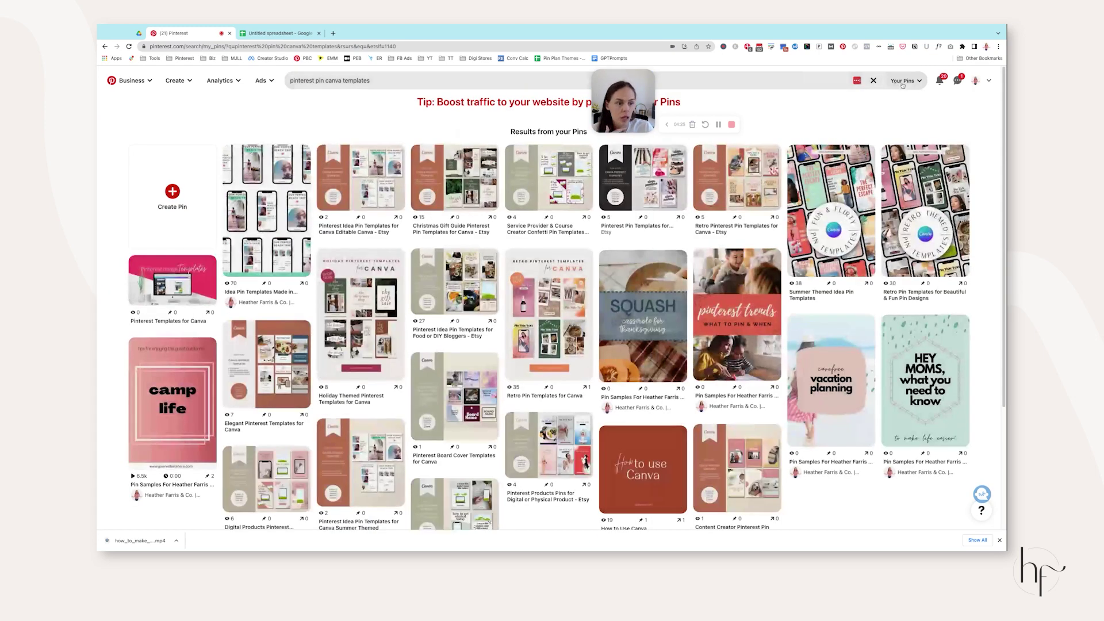
click(905, 81)
click(900, 106)
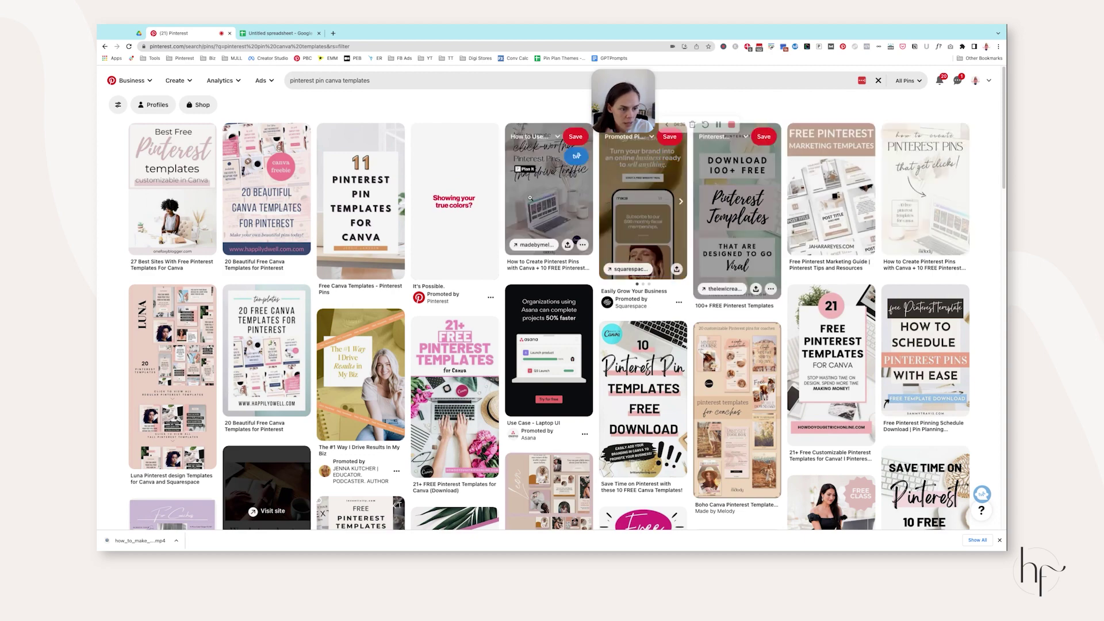
Step: Examine the pins and promoted ads in the "pinterest pin canva templates" results for common designs and wording
scroll(454, 230, down, 3)
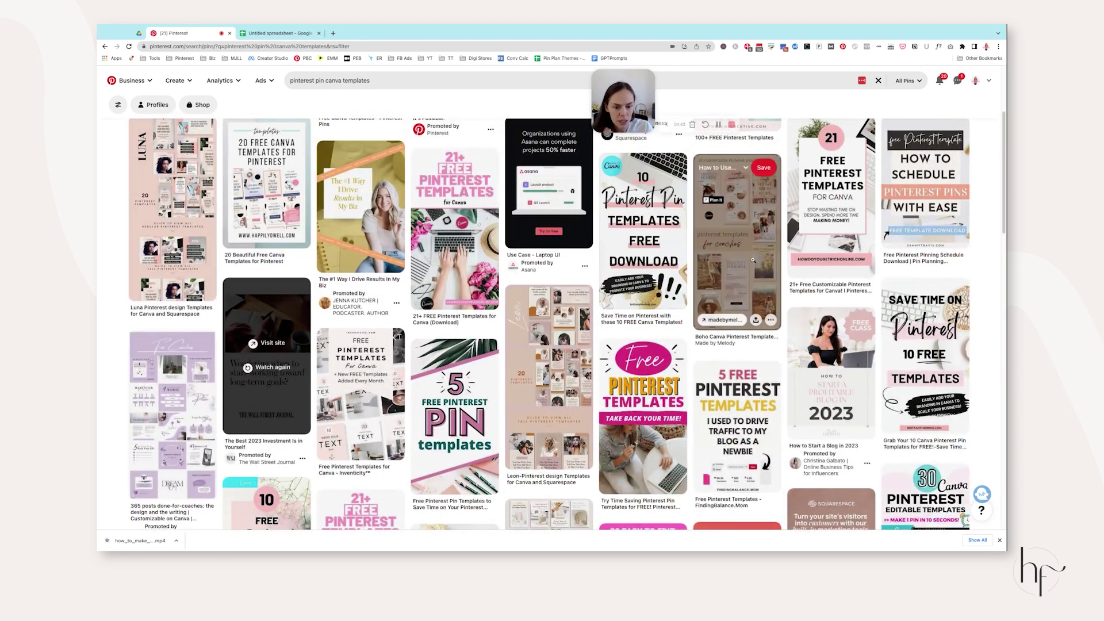
scroll(794, 300, down, 3)
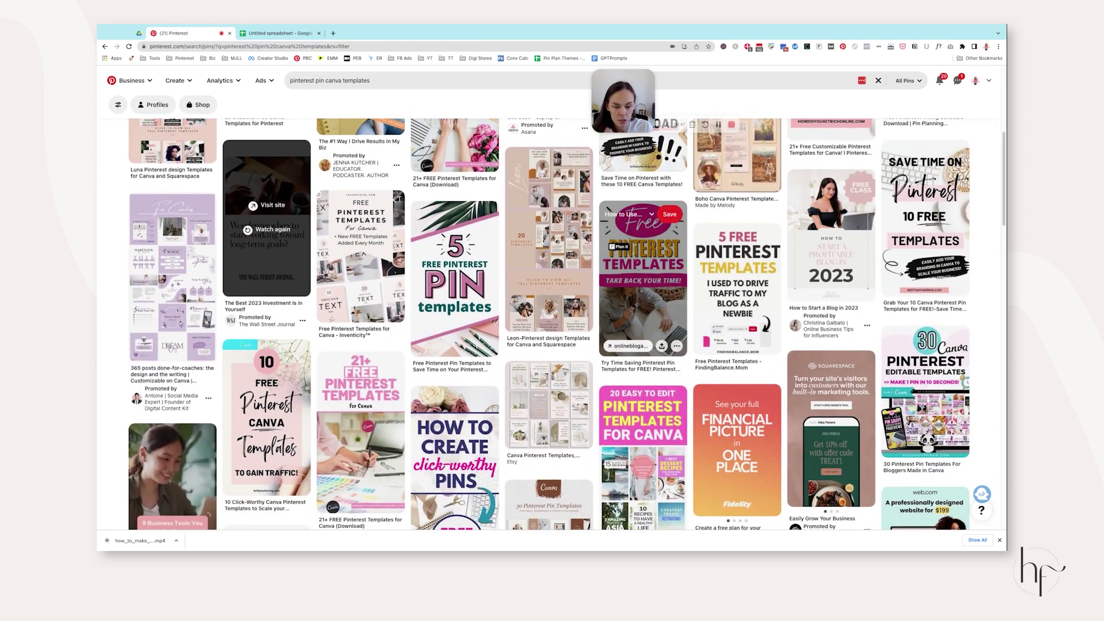
scroll(644, 299, up, 5)
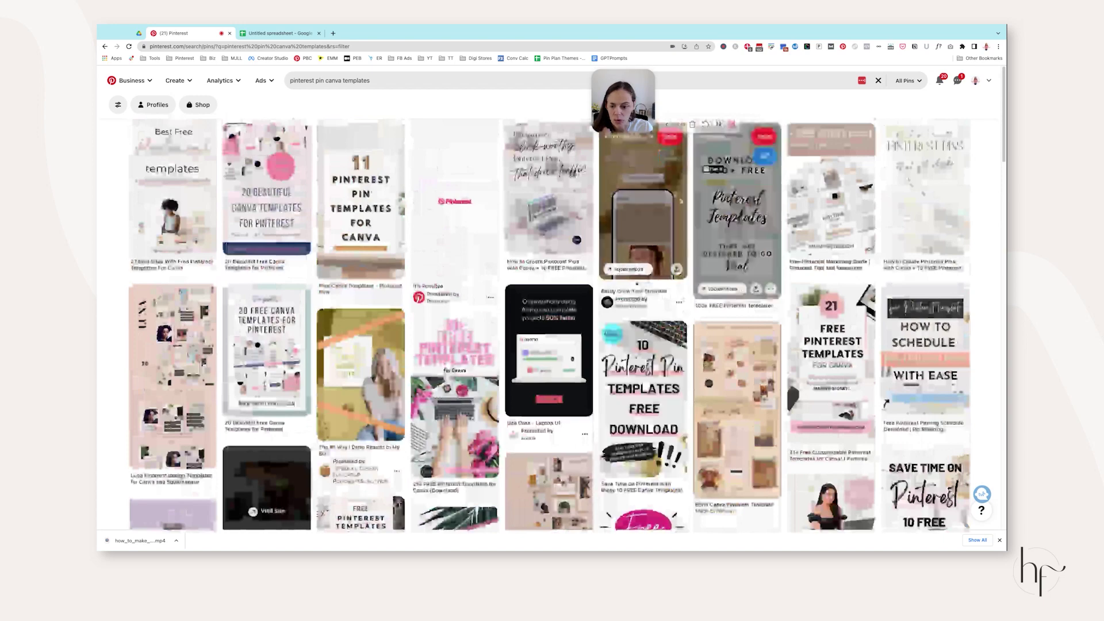
scroll(496, 239, down, 4)
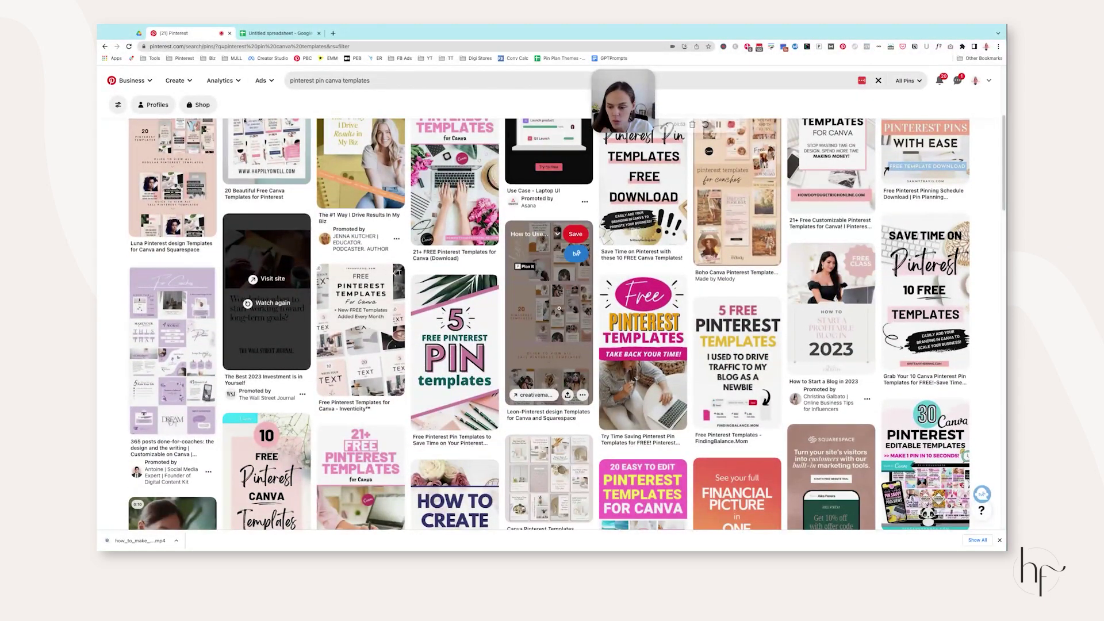
scroll(313, 278, down, 2)
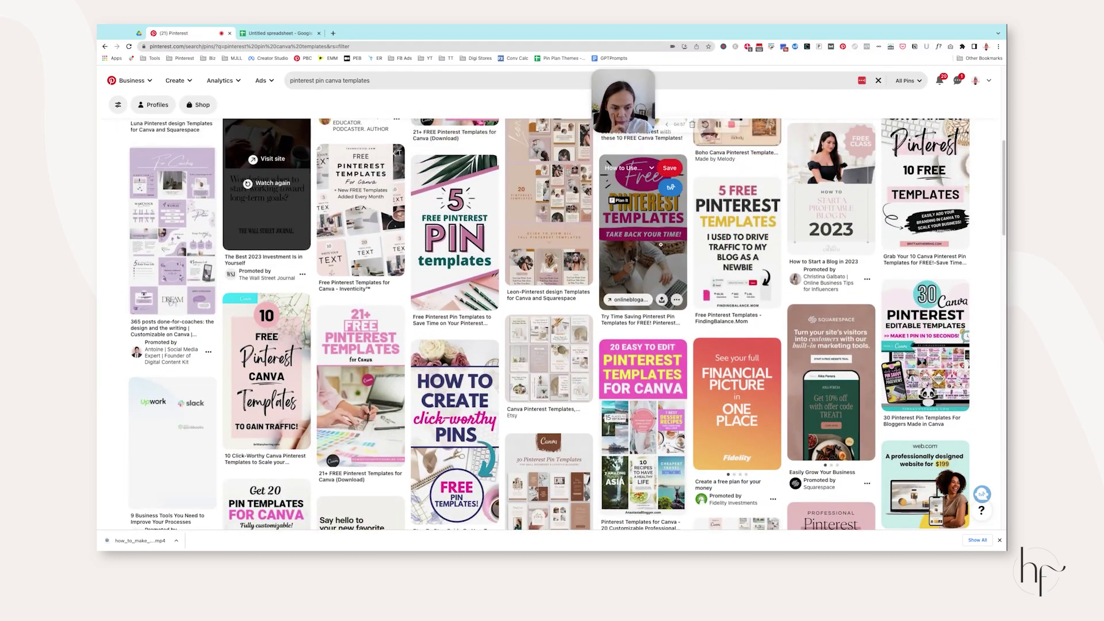
scroll(641, 241, down, 3)
scroll(345, 230, down, 2)
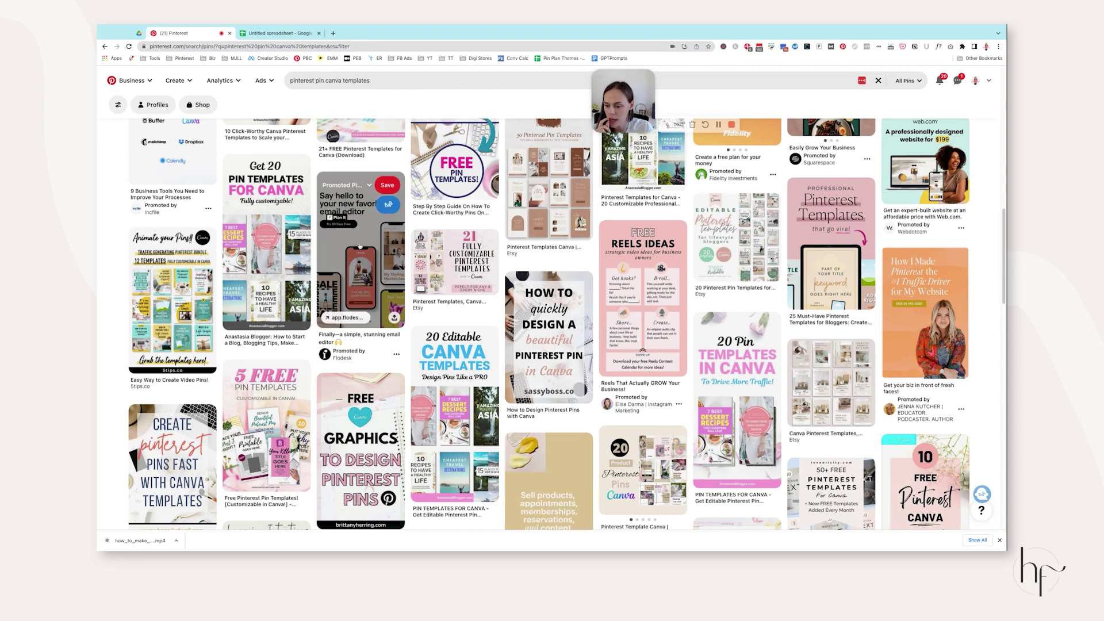
click(367, 268)
click(184, 32)
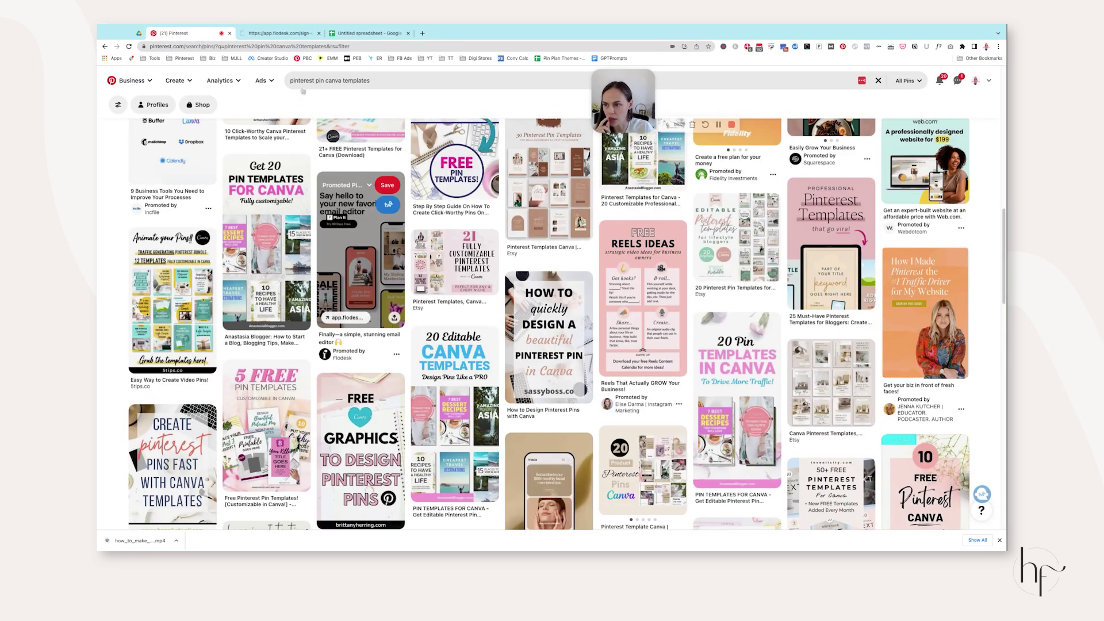
click(295, 34)
click(319, 33)
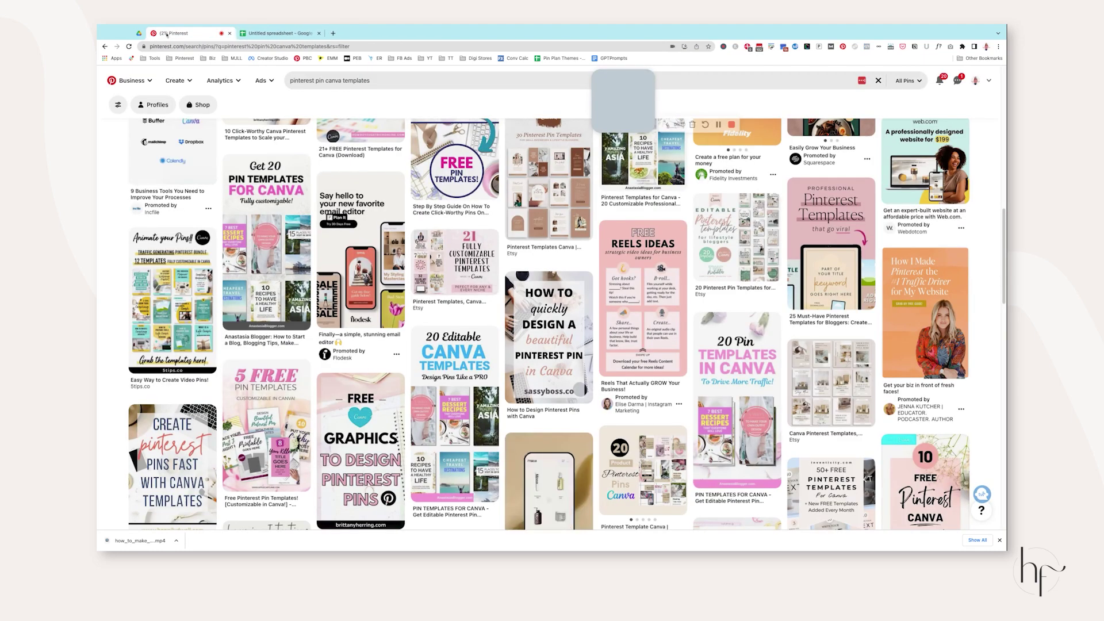
Step: Save the promoted Flodesk email editor pin to the Pinterest Ads Examples board, finding the board with a search for "pinterest"
click(368, 185)
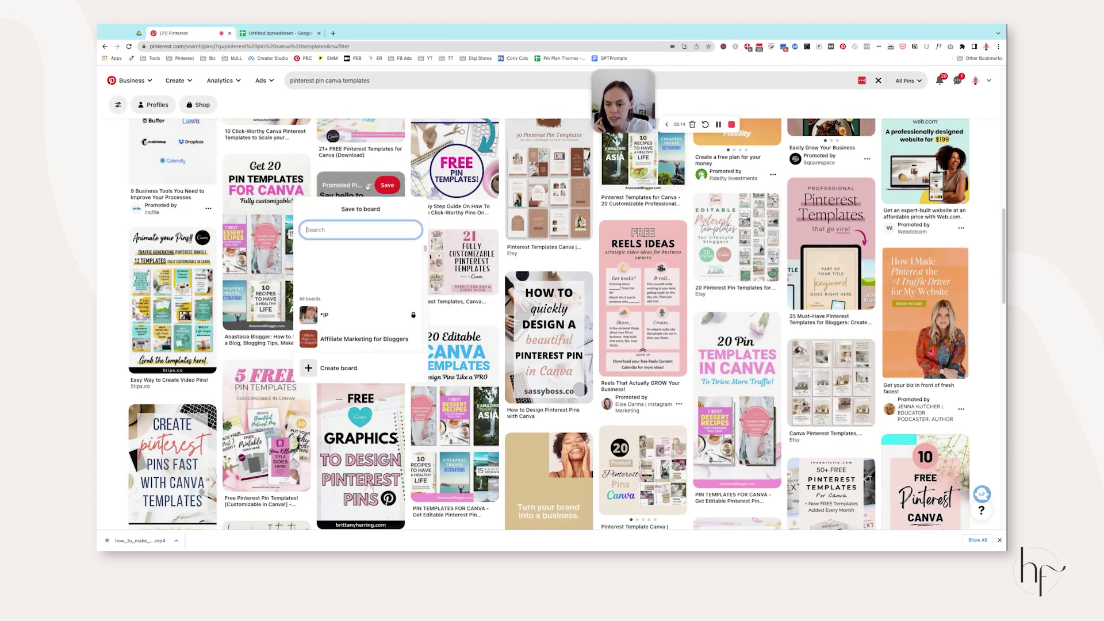
text(pinter)
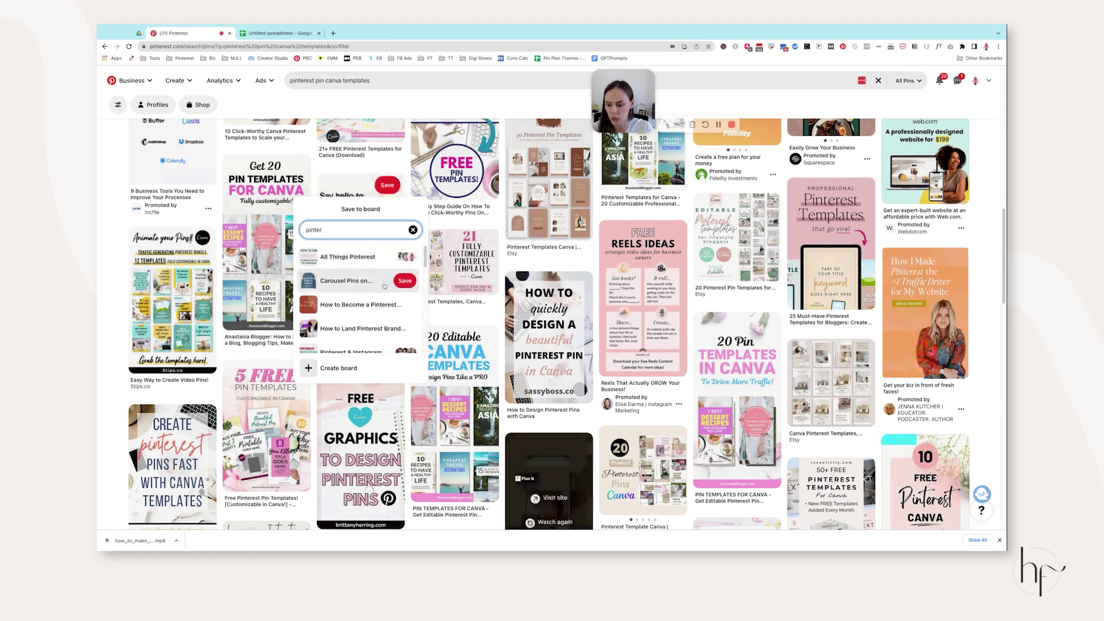
scroll(377, 283, down, 5)
text(erest)
scroll(368, 288, down, 2)
scroll(356, 293, up, 4)
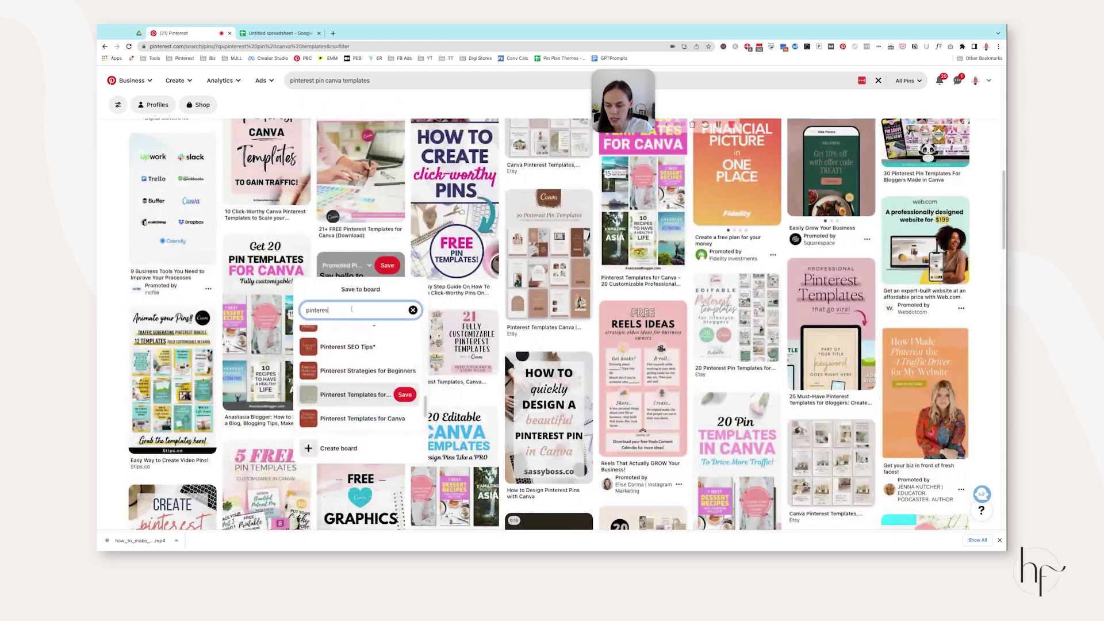
scroll(356, 356, up, 2)
click(351, 347)
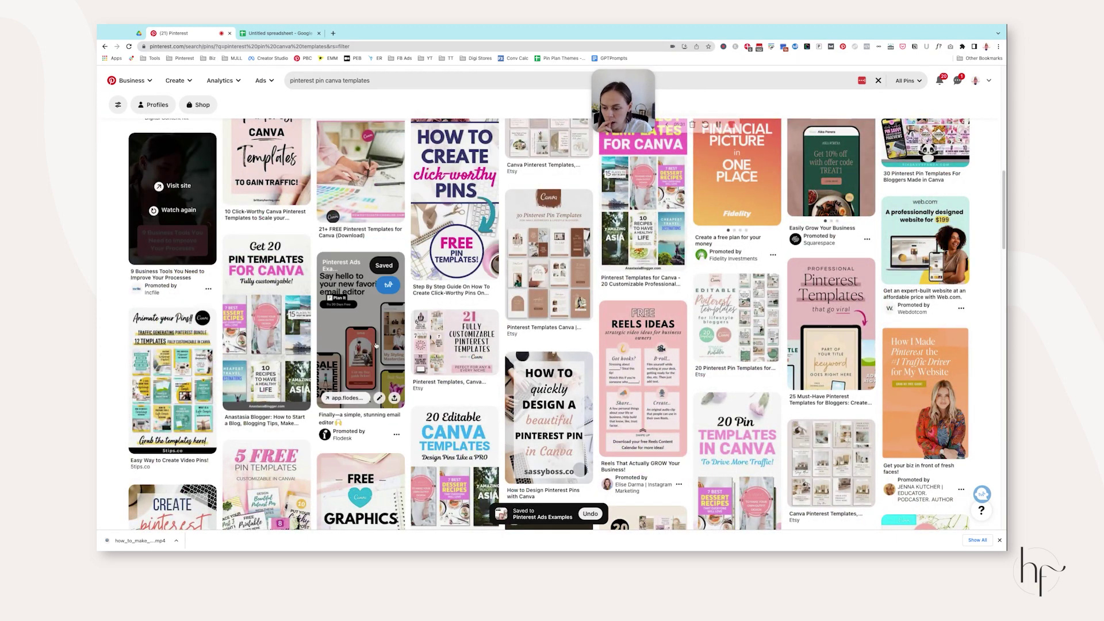
Step: Open the Pinterest Ads Examples board and look through its saved ad creatives
click(557, 517)
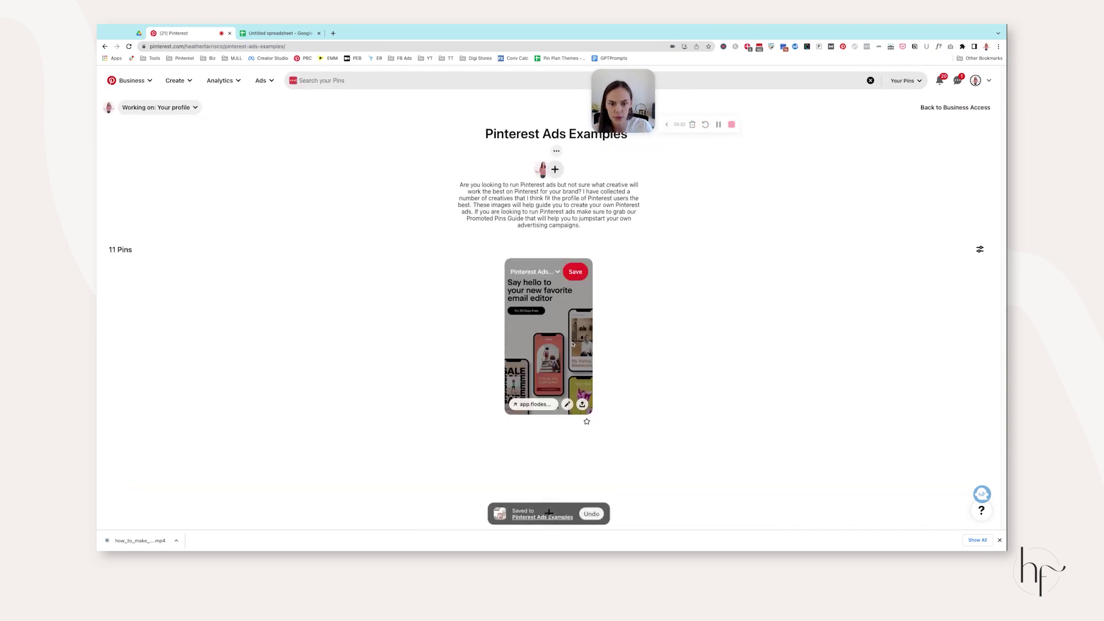
scroll(704, 258, down, 4)
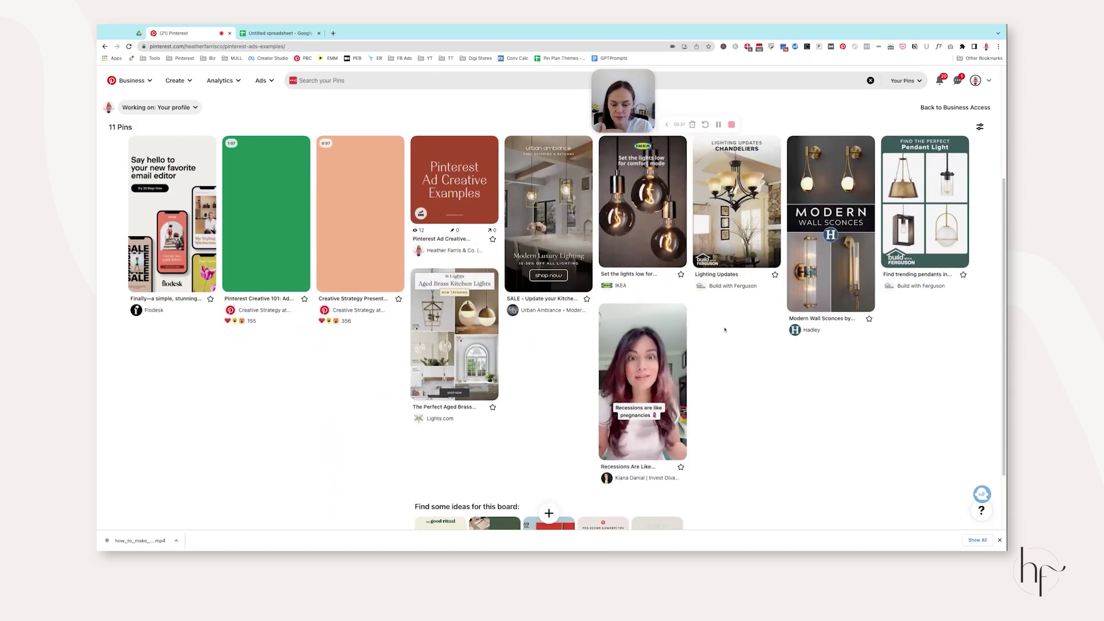
scroll(723, 330, down, 1)
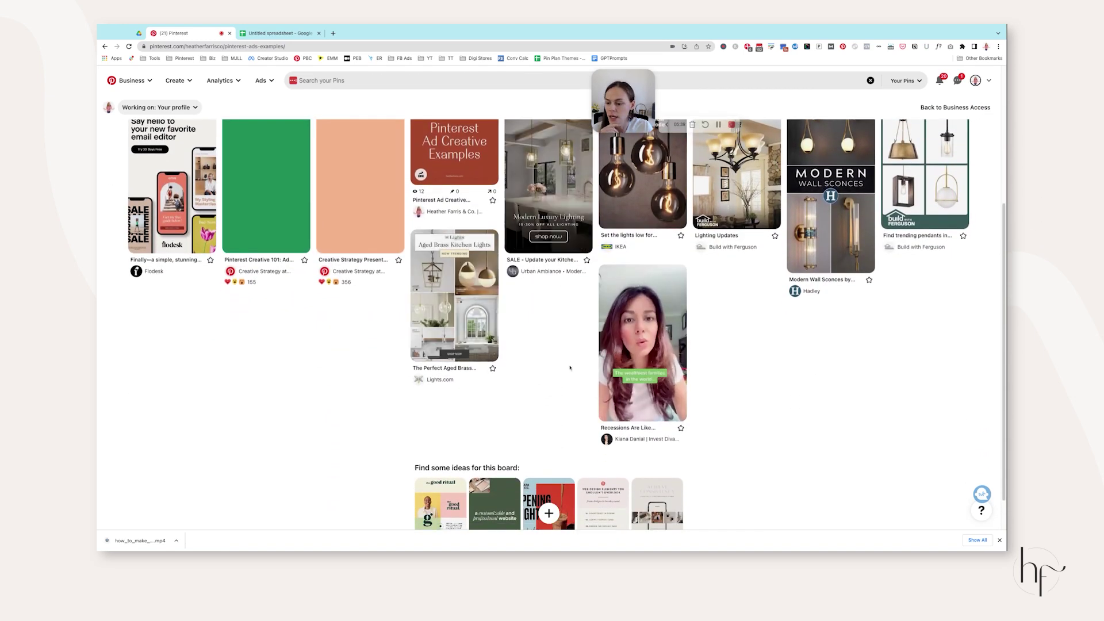
scroll(570, 357, up, 2)
scroll(644, 345, down, 3)
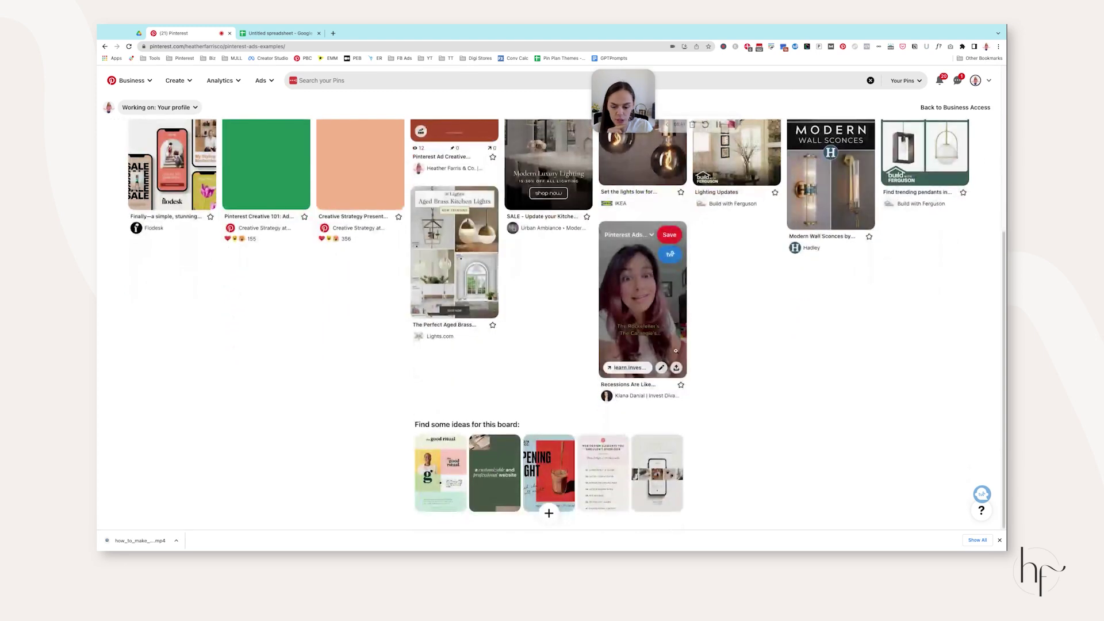
scroll(673, 350, up, 5)
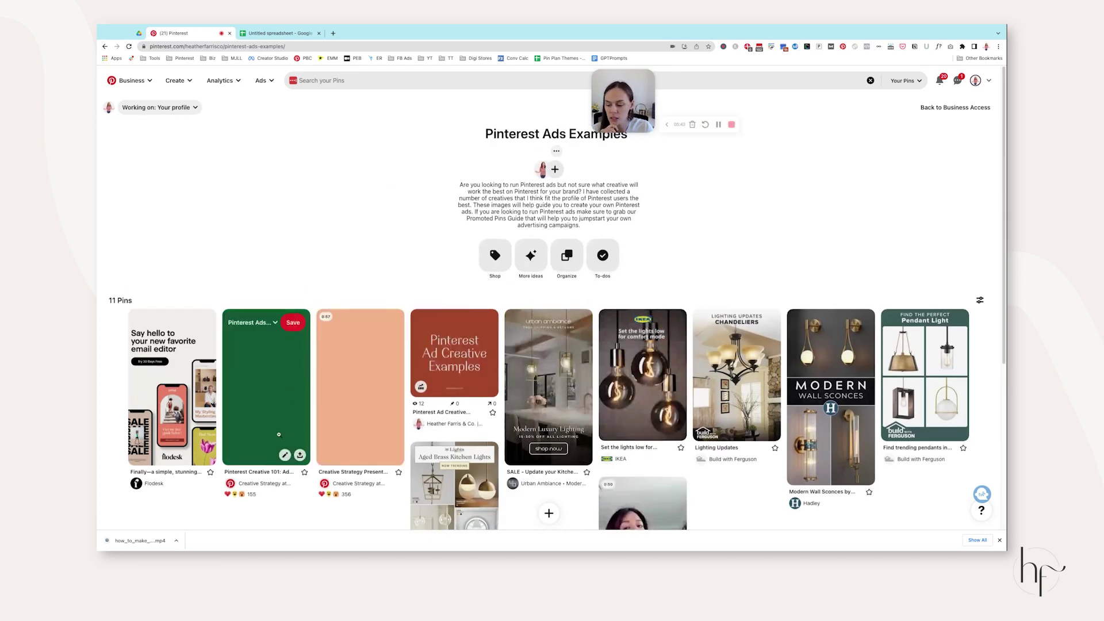
Step: Open the Creative Strategy at Pinterest profile from the Pinterest Creative 101 pin and browse its saved boards
click(266, 483)
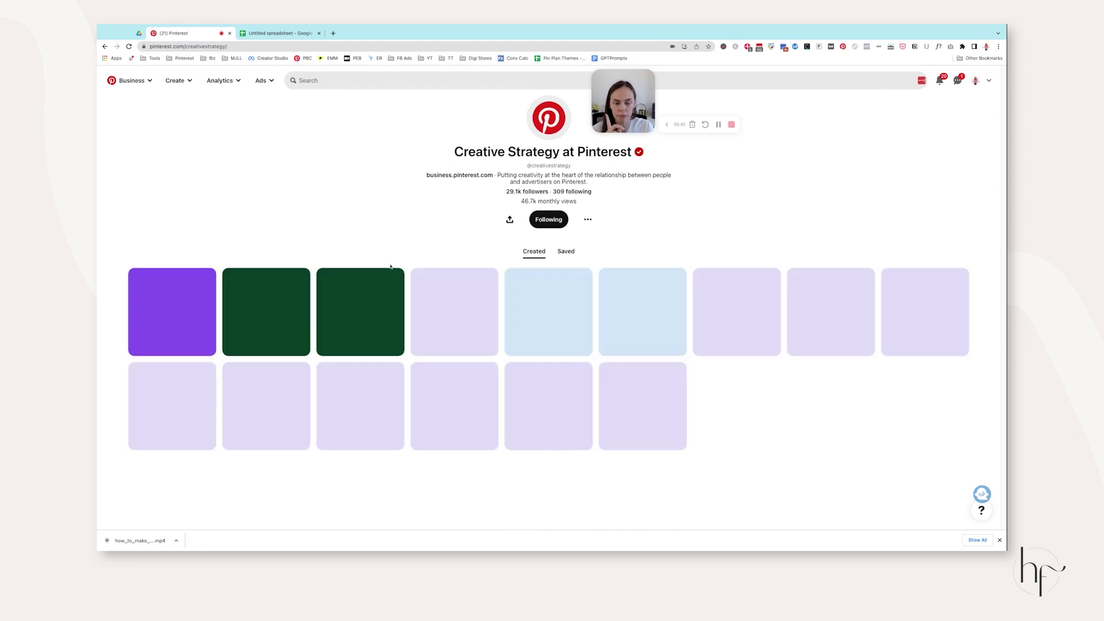
click(565, 252)
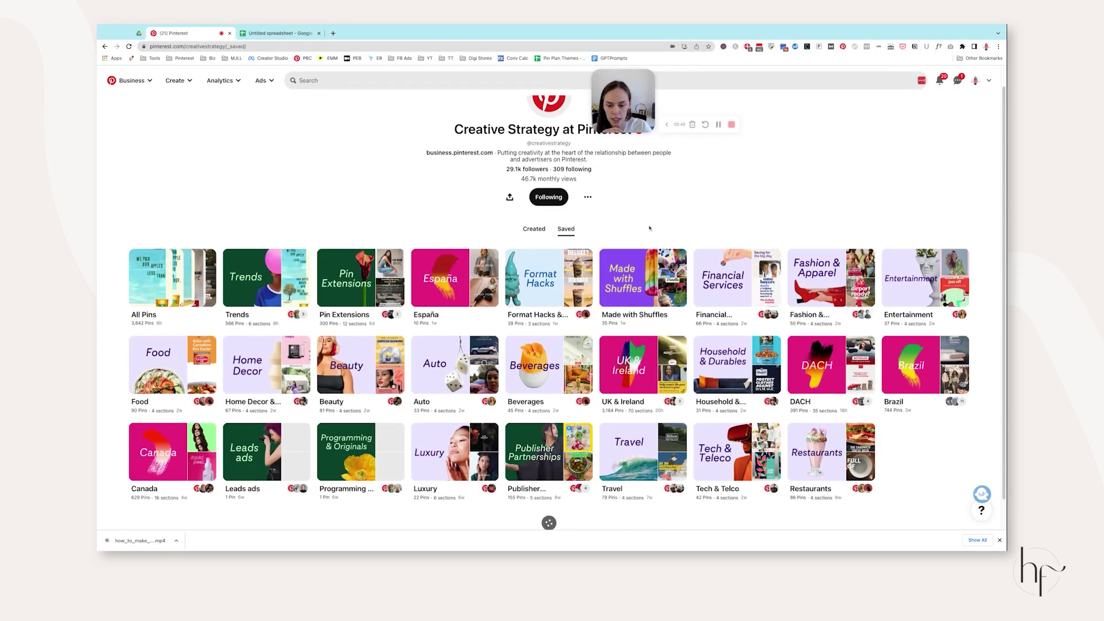
scroll(640, 320, down, 1)
scroll(639, 319, down, 1)
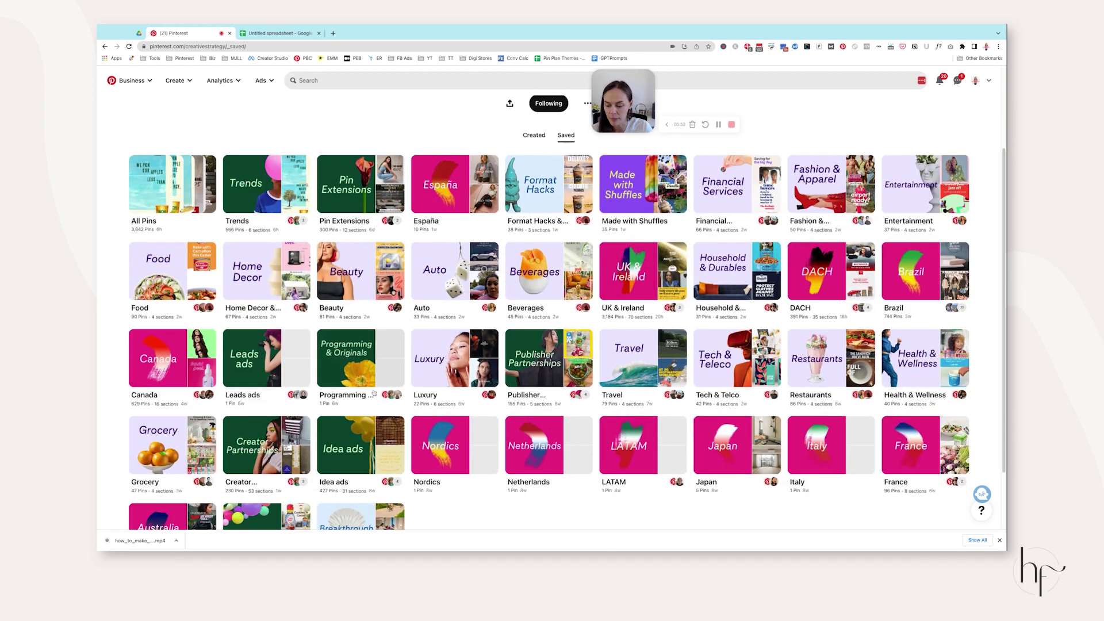
scroll(361, 343, down, 1)
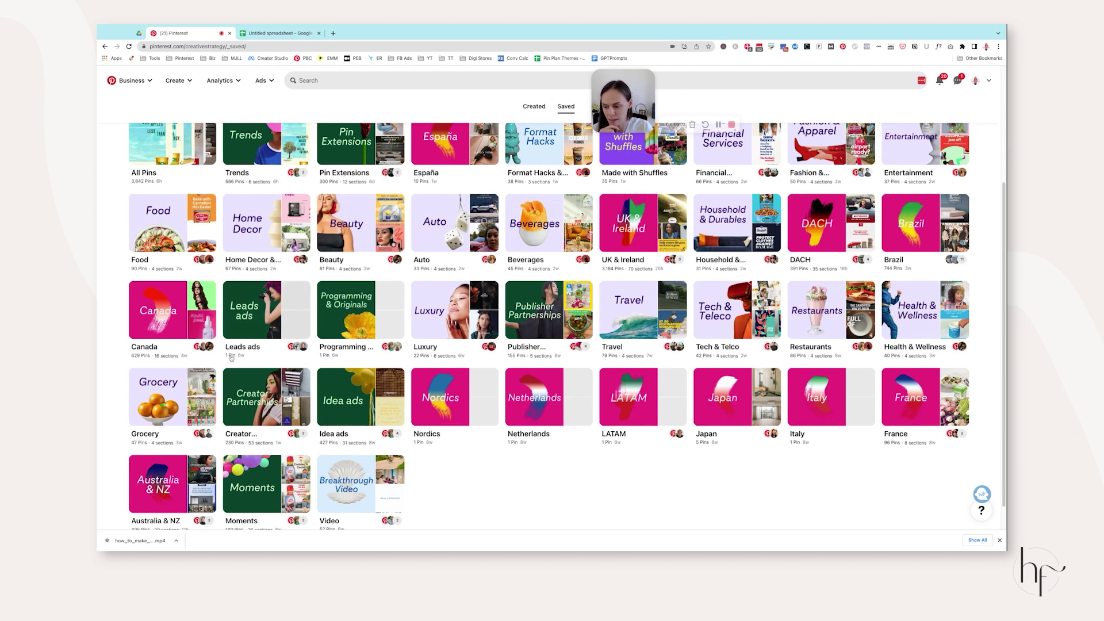
scroll(184, 411, down, 1)
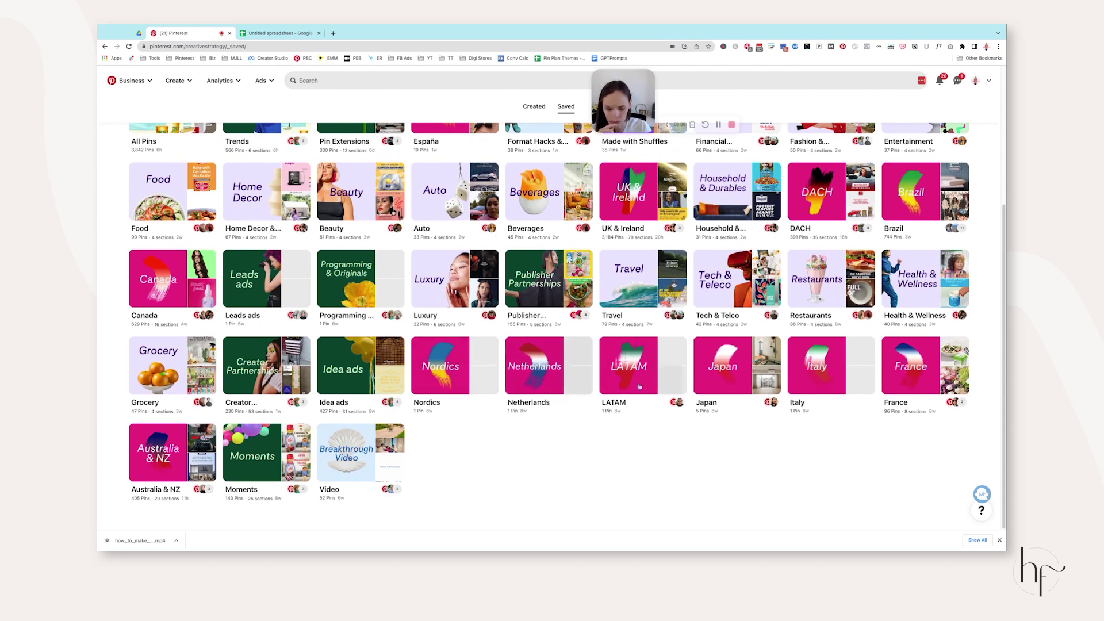
Step: Open the Travel board on the Creative Strategy profile and view the example ads in its Action section
scroll(647, 419, up, 3)
click(643, 412)
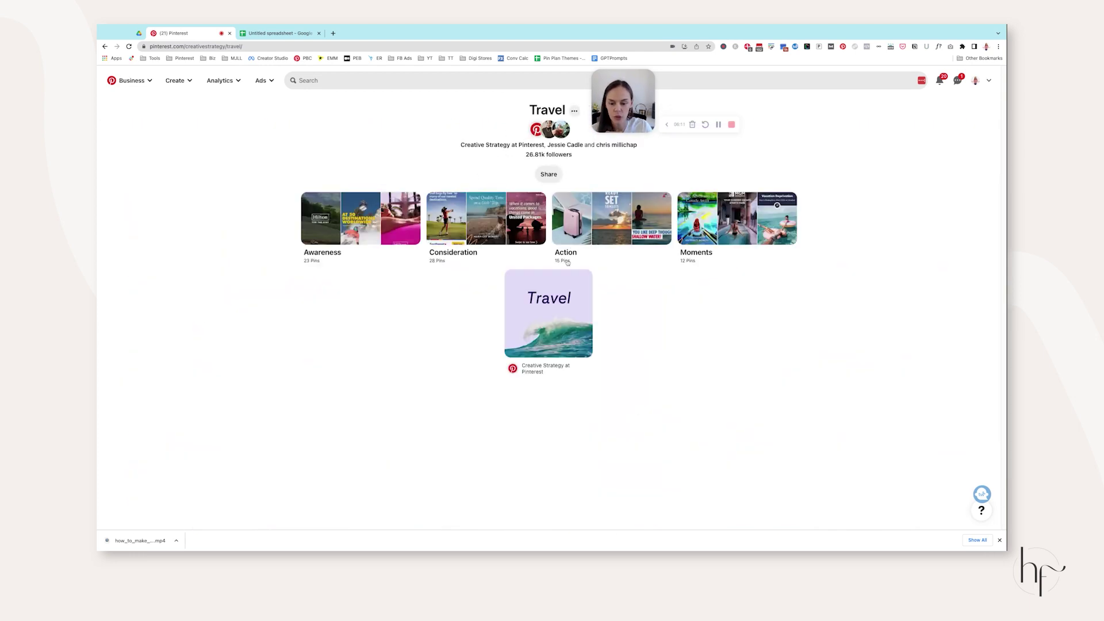
click(623, 220)
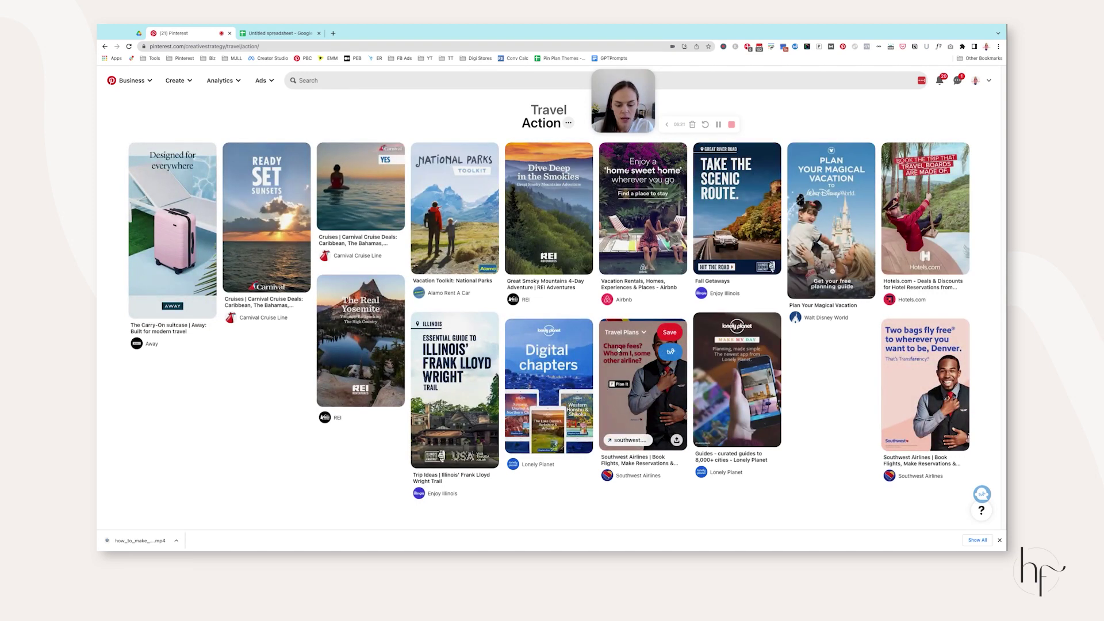
Step: Return to the "pinterest pin canva templates" search results and look through the promoted pins among them
click(105, 47)
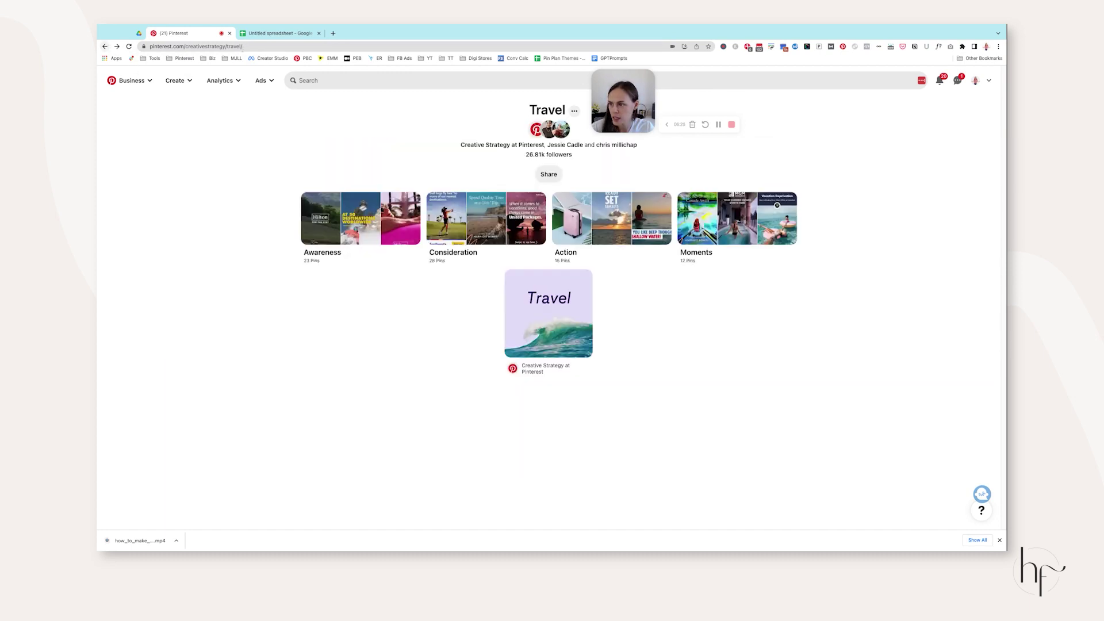
click(105, 47)
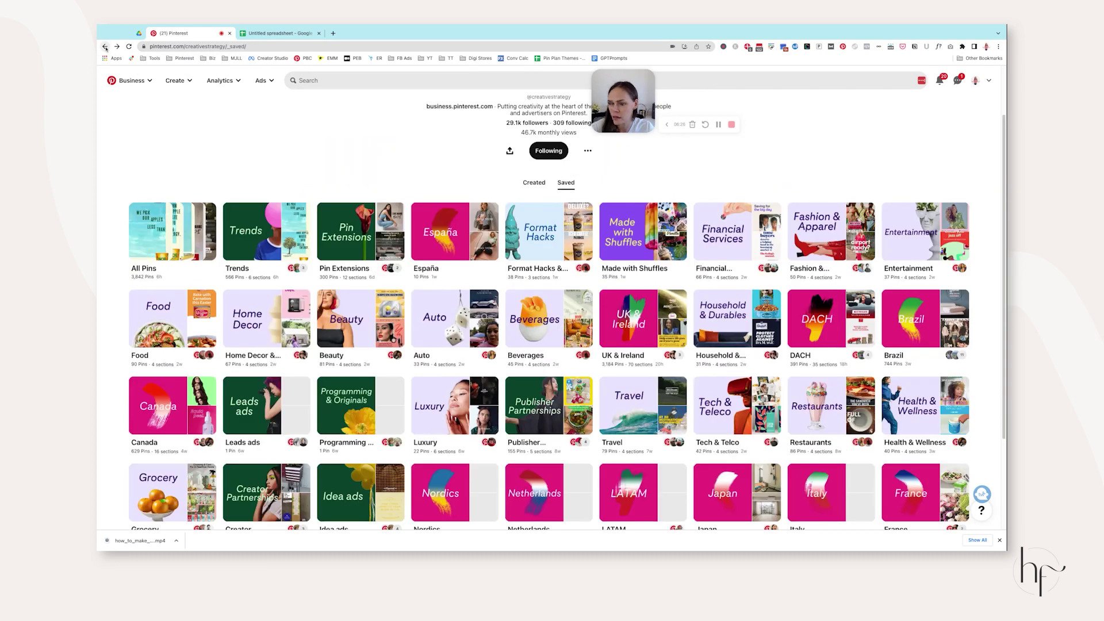
click(105, 46)
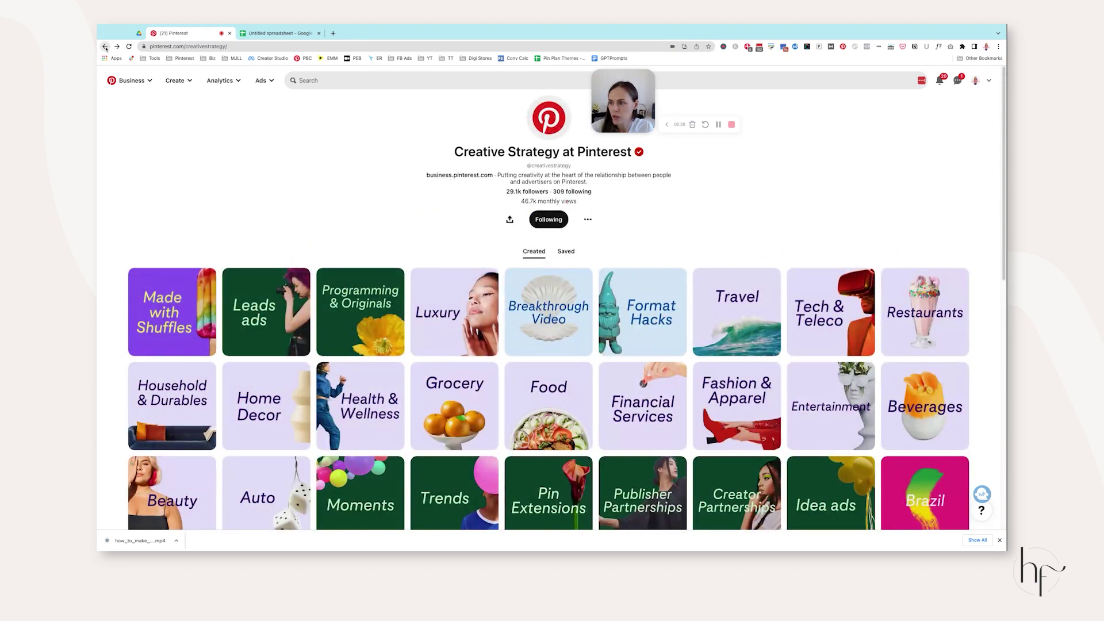
click(105, 46)
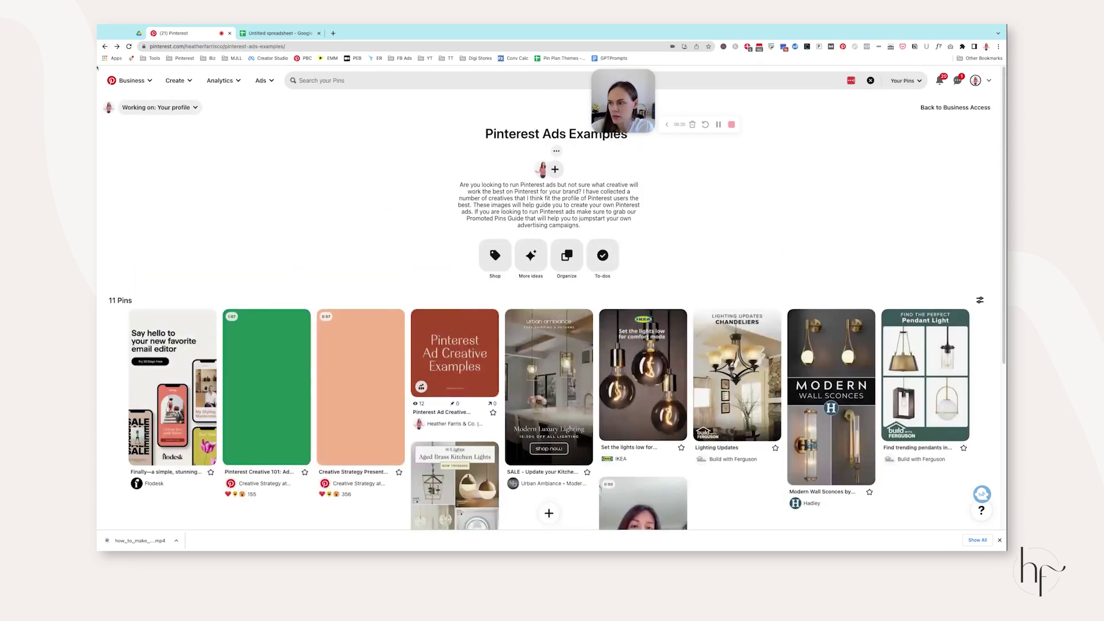
click(105, 46)
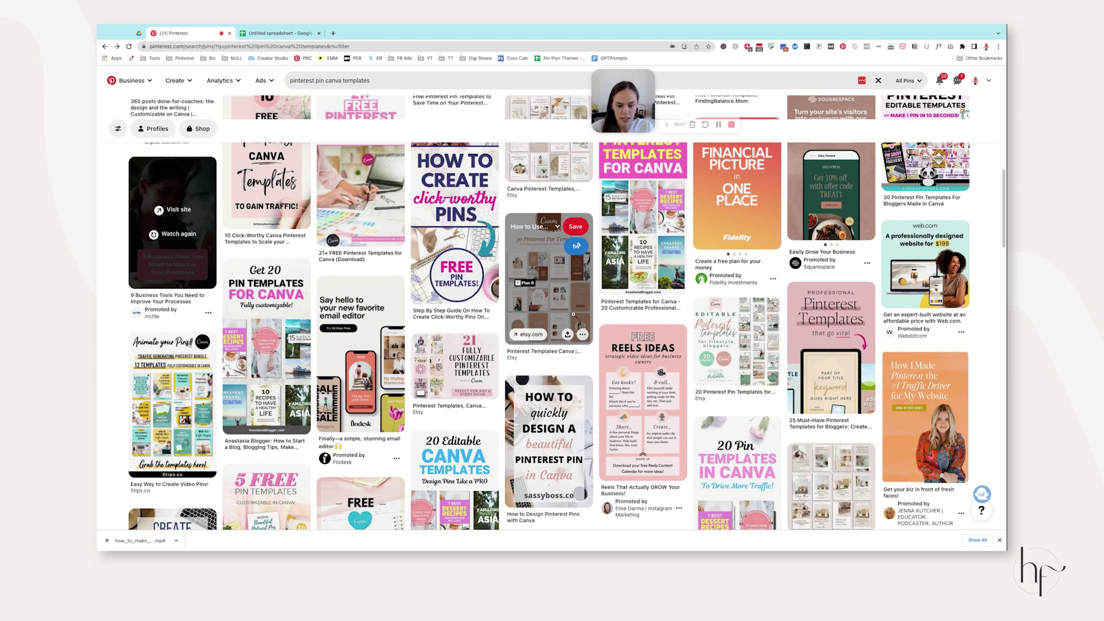
scroll(574, 312, down, 4)
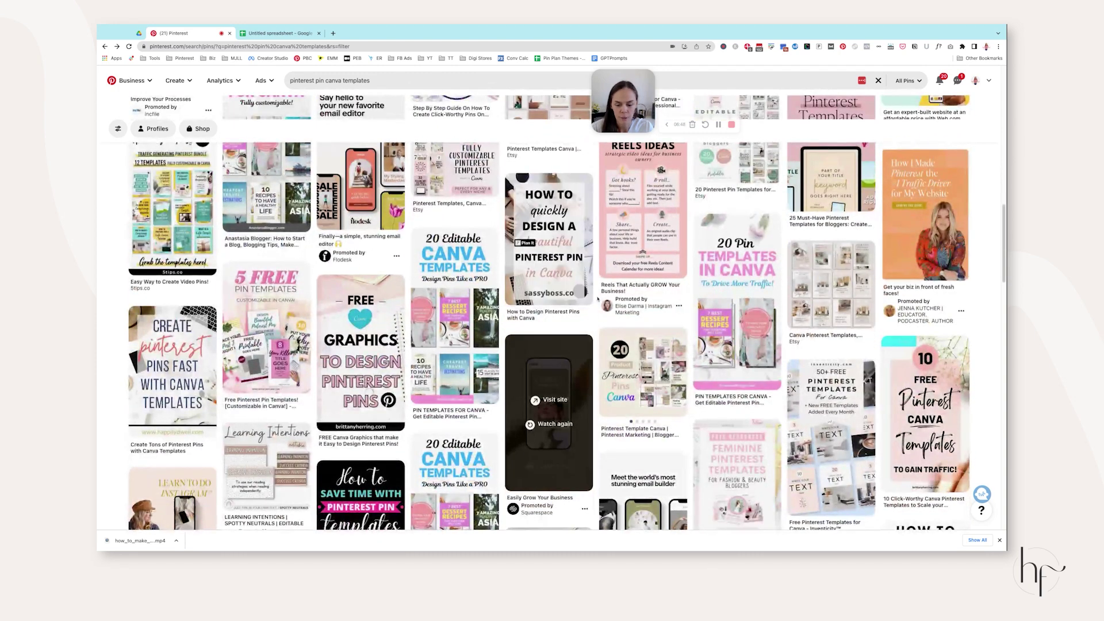
scroll(598, 299, down, 3)
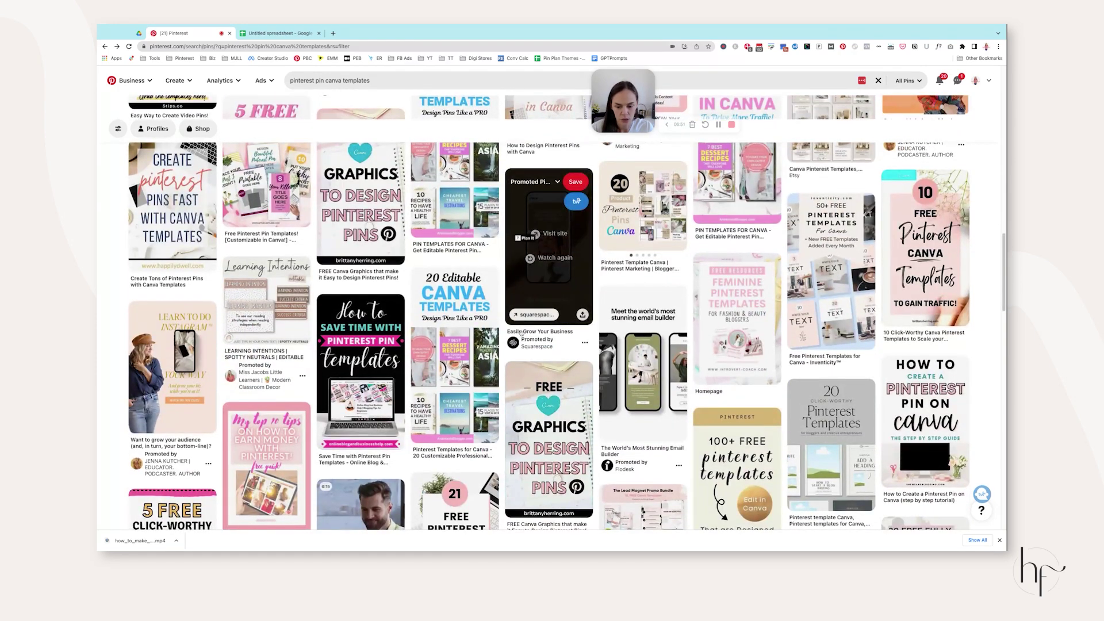
scroll(616, 364, down, 2)
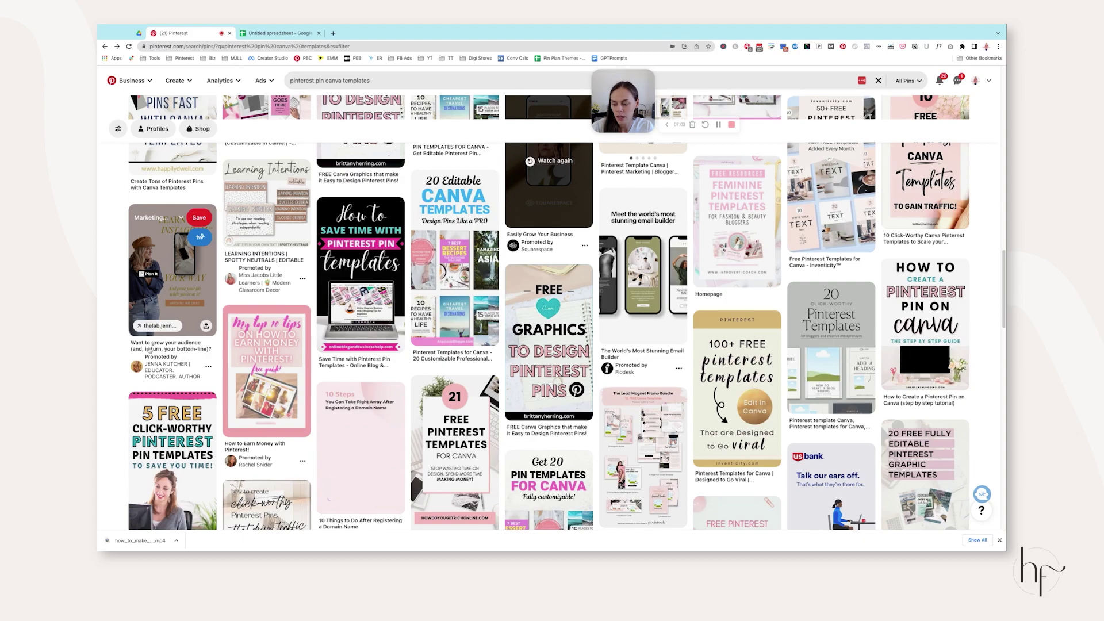
scroll(738, 379, down, 6)
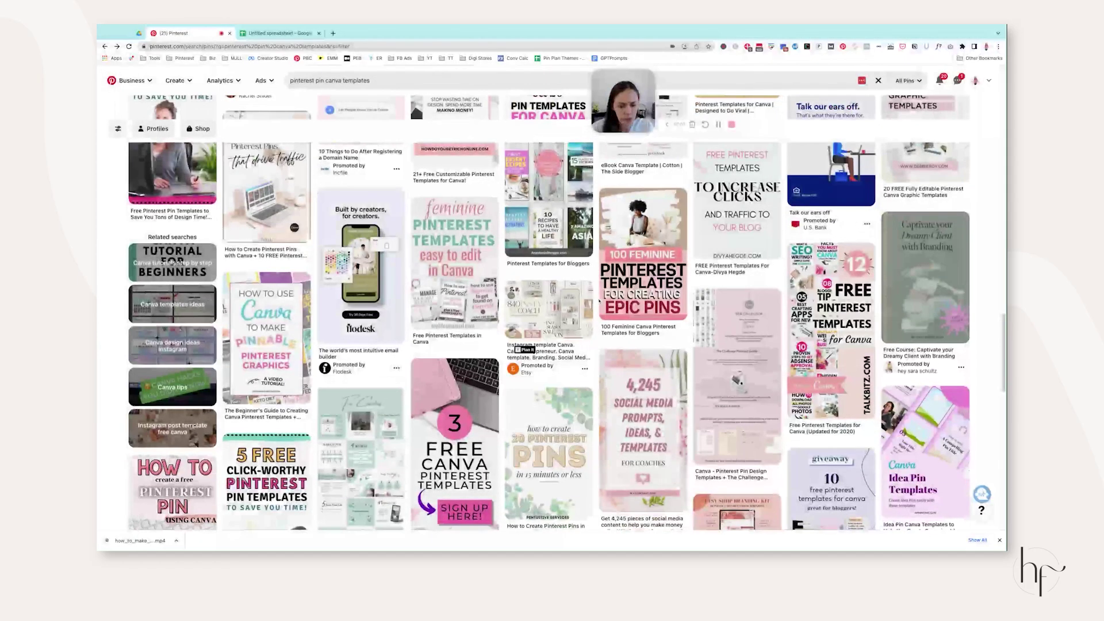
scroll(552, 310, down, 2)
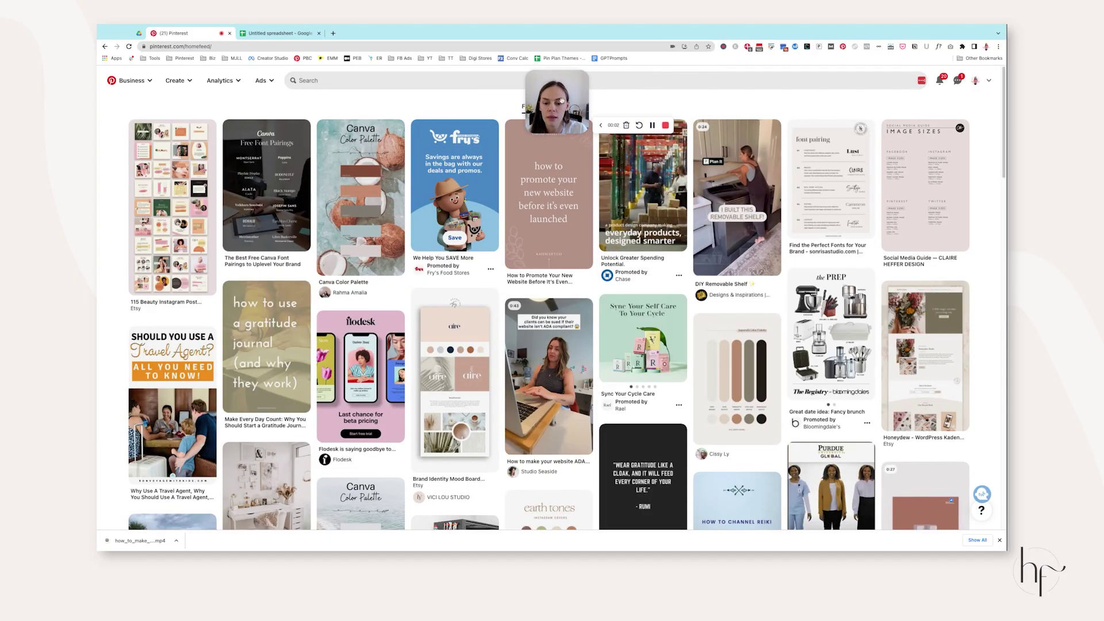
Step: Open the ad account's conversions event history and show the events for the last 7 days
drag(557, 100, 562, 101)
click(261, 80)
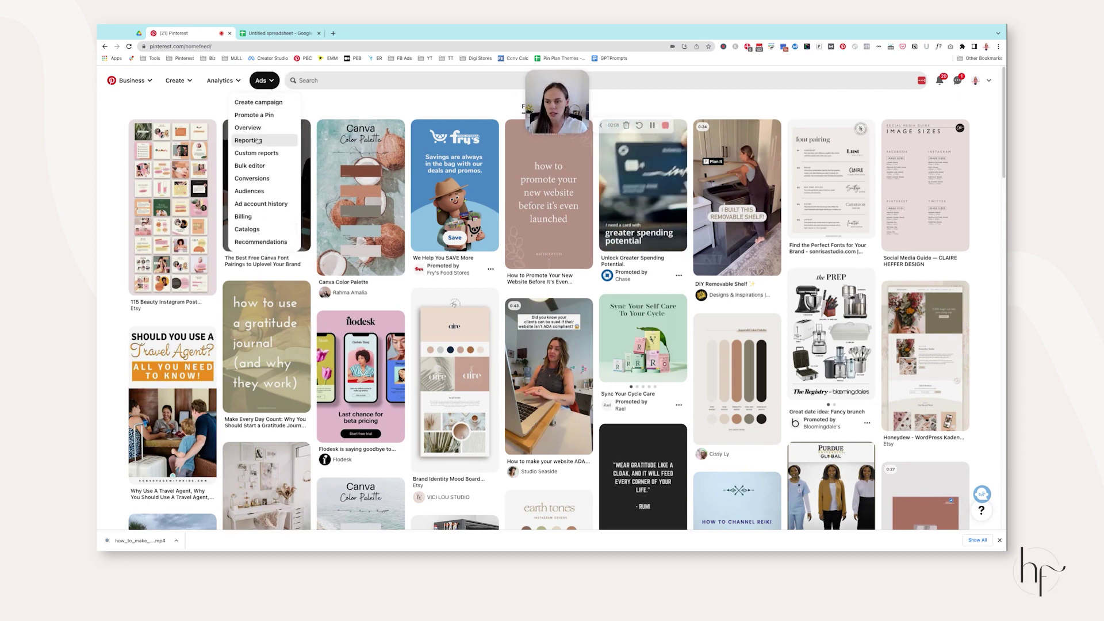
click(275, 180)
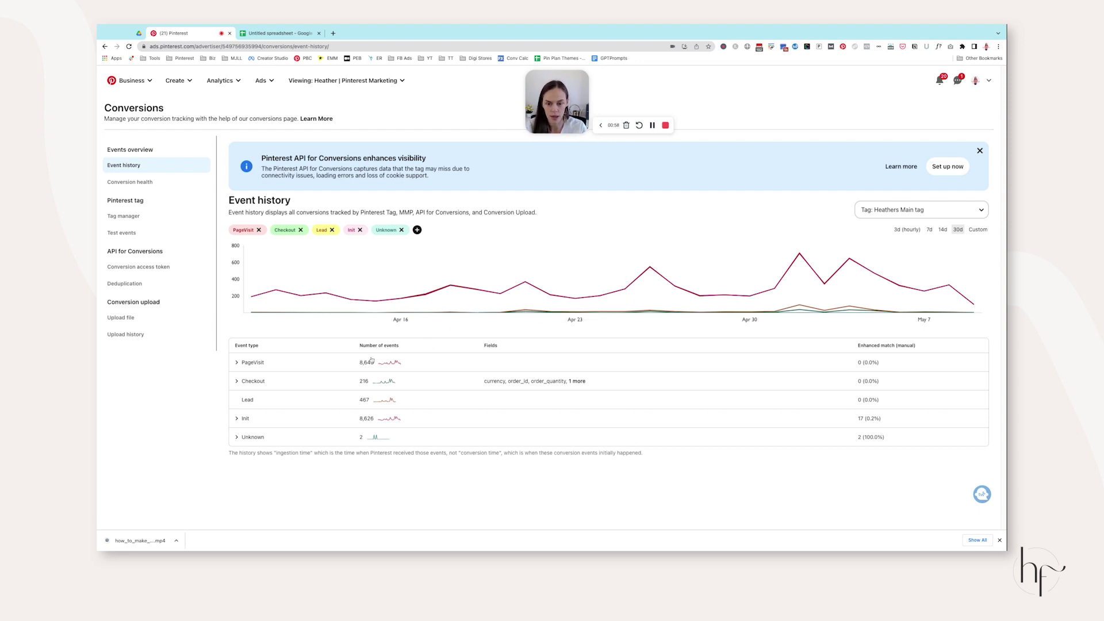
click(929, 230)
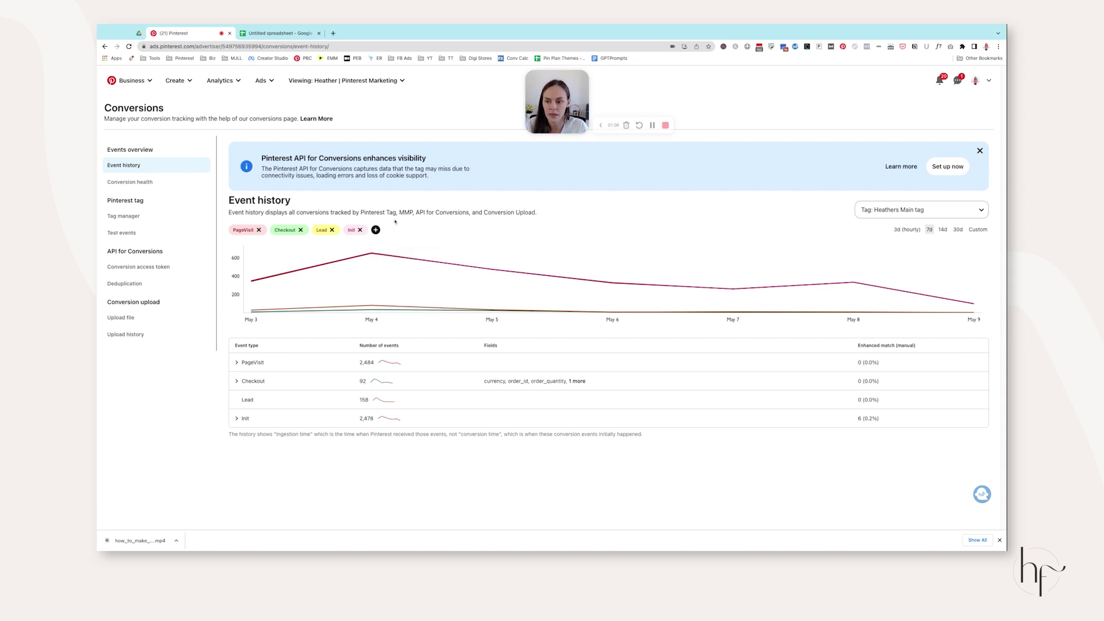
Step: Start a fresh campaign without resuming the draft to view its ad group's optimization settings, and return to the conversions event history
click(262, 81)
click(269, 105)
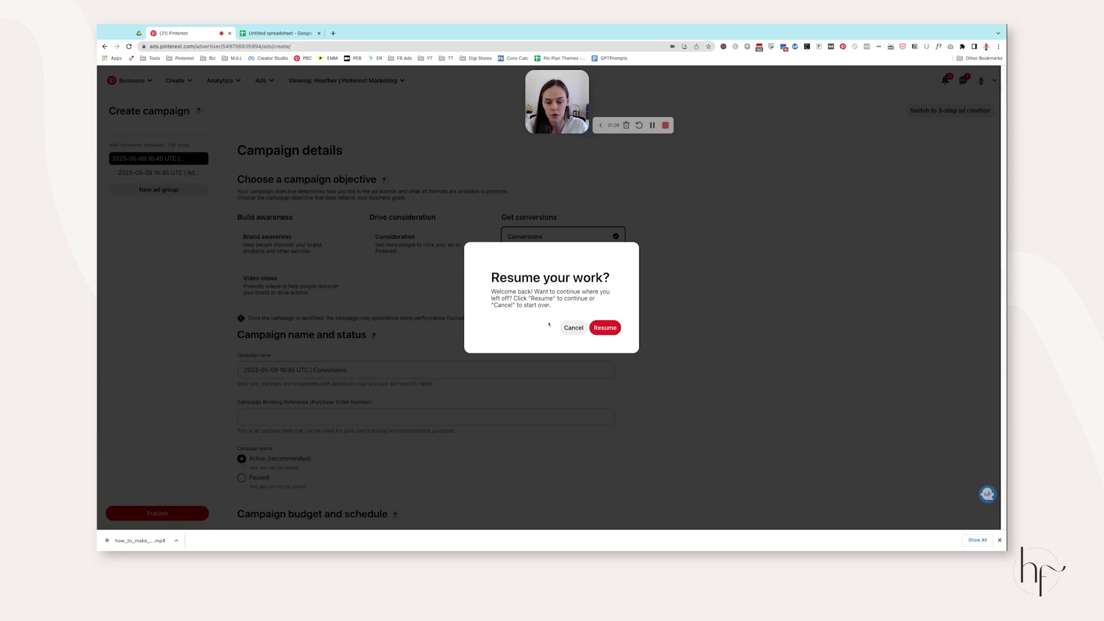
click(572, 327)
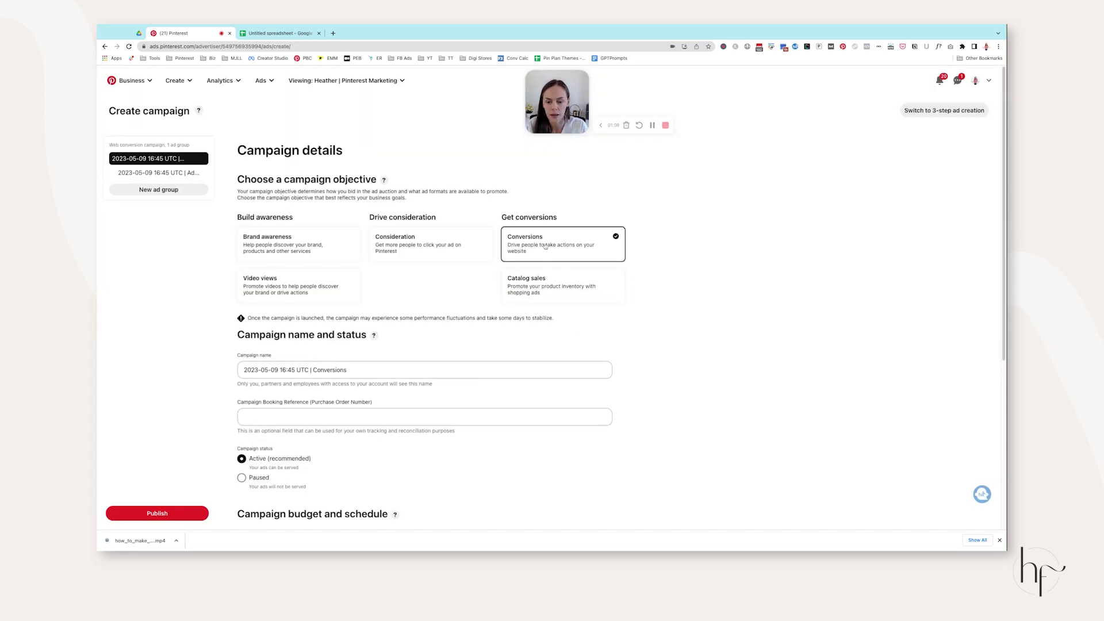
click(159, 173)
scroll(369, 331, down, 10)
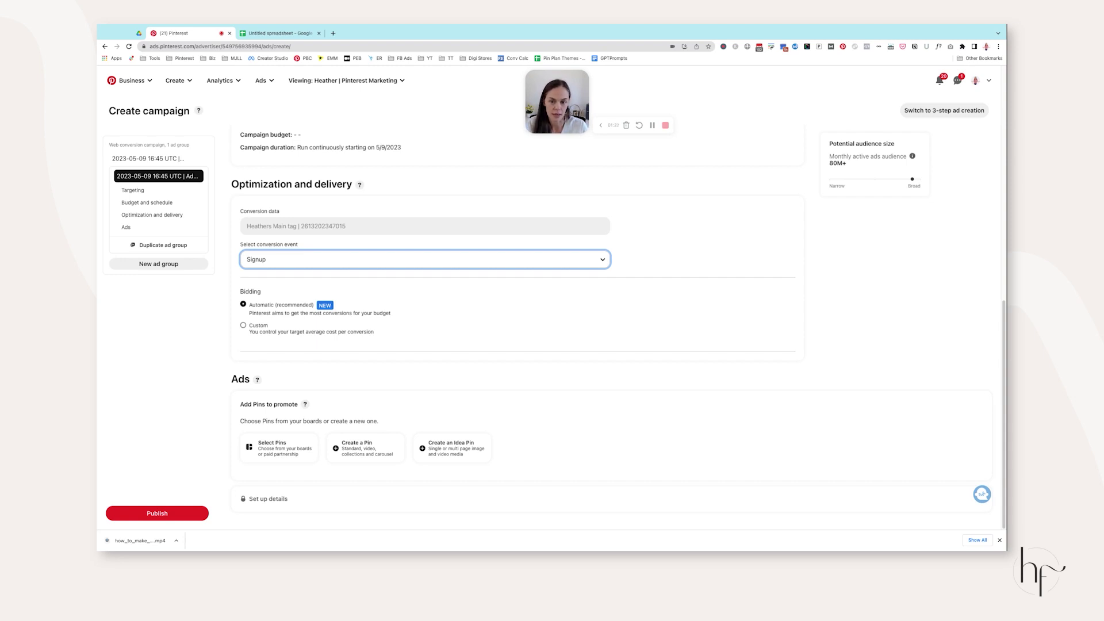
click(262, 80)
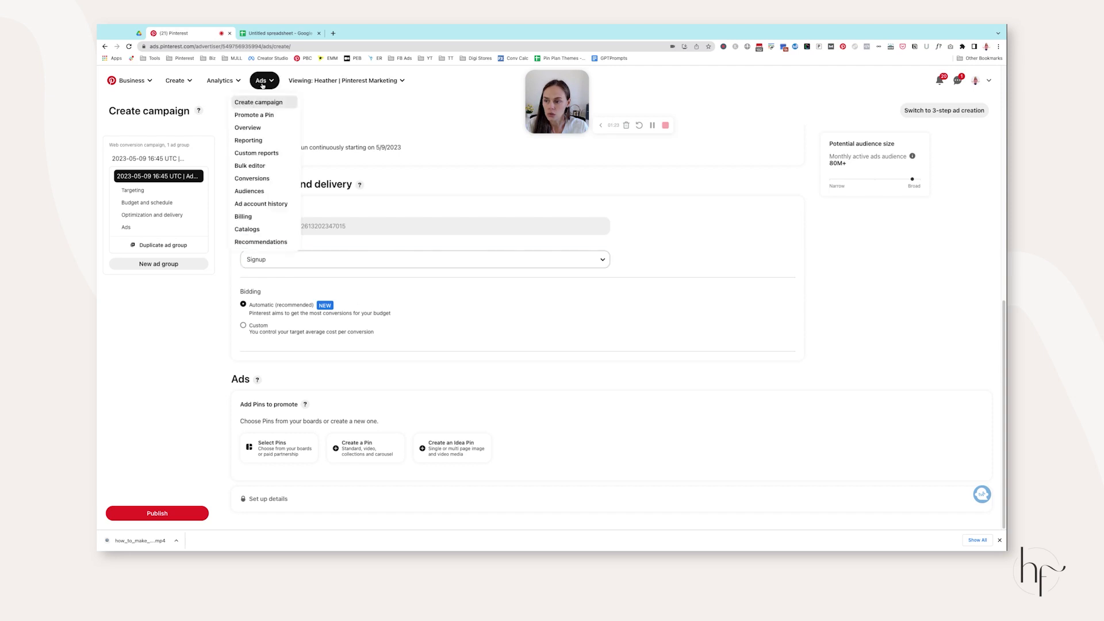
click(267, 181)
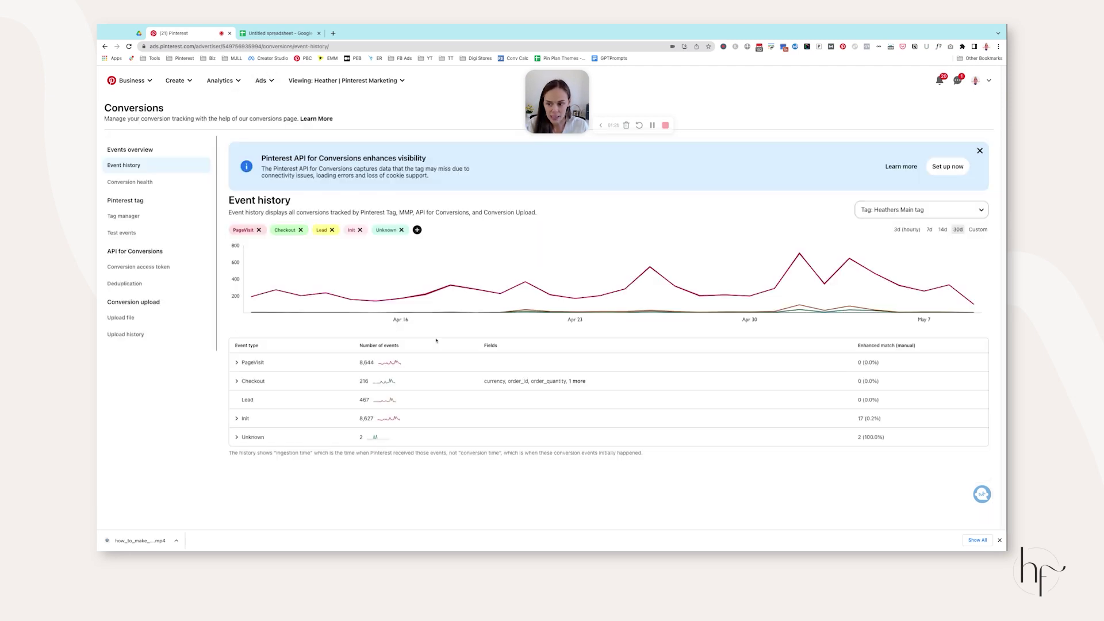
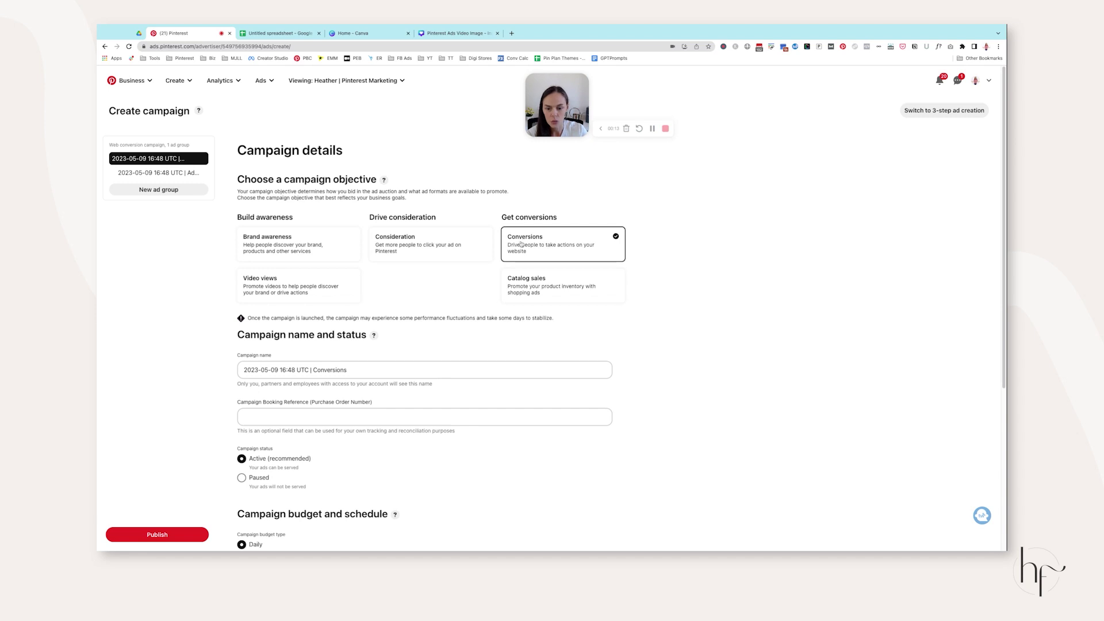
Step: Name the new conversions campaign "Strategy Guide for Ads | Static Pins"
scroll(551, 238, down, 2)
triple_click(378, 315)
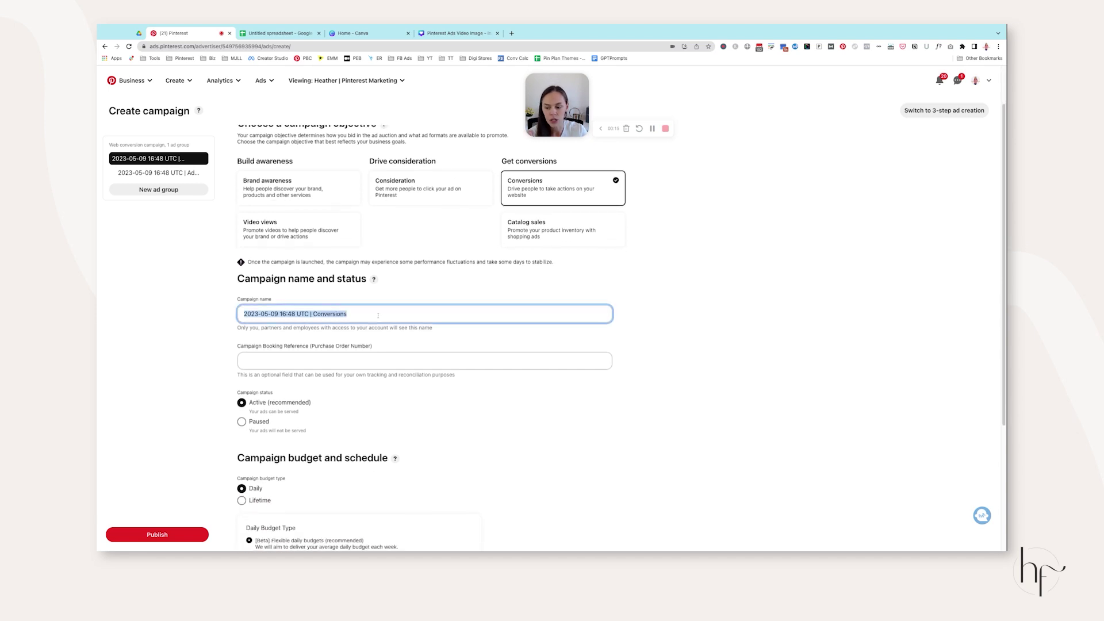
text(Strategy Guide for Ads | Static Pins)
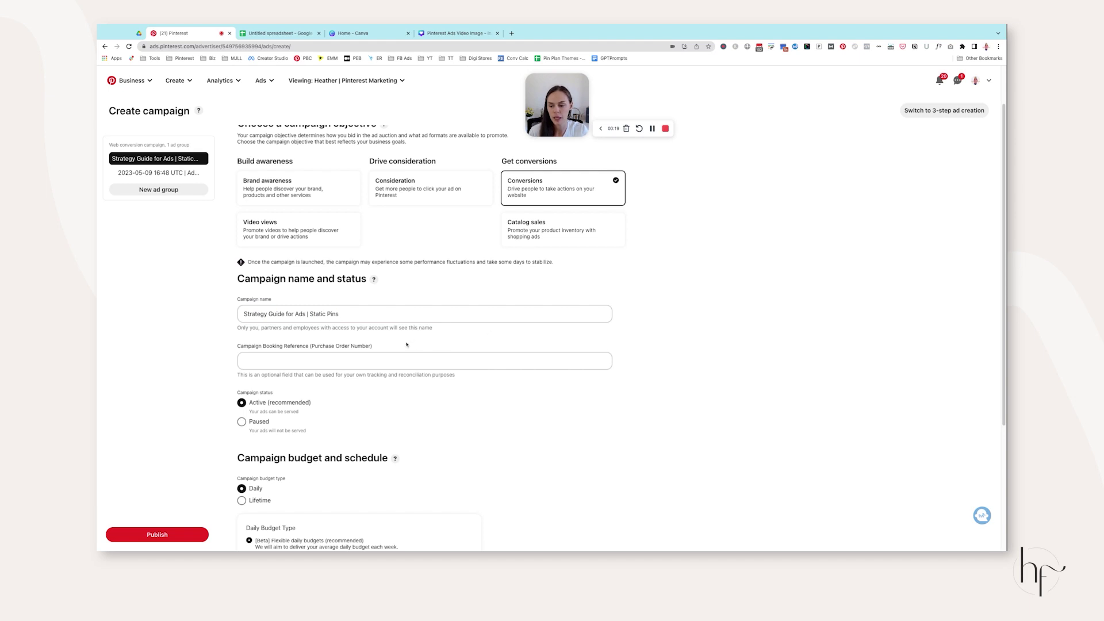
click(243, 314)
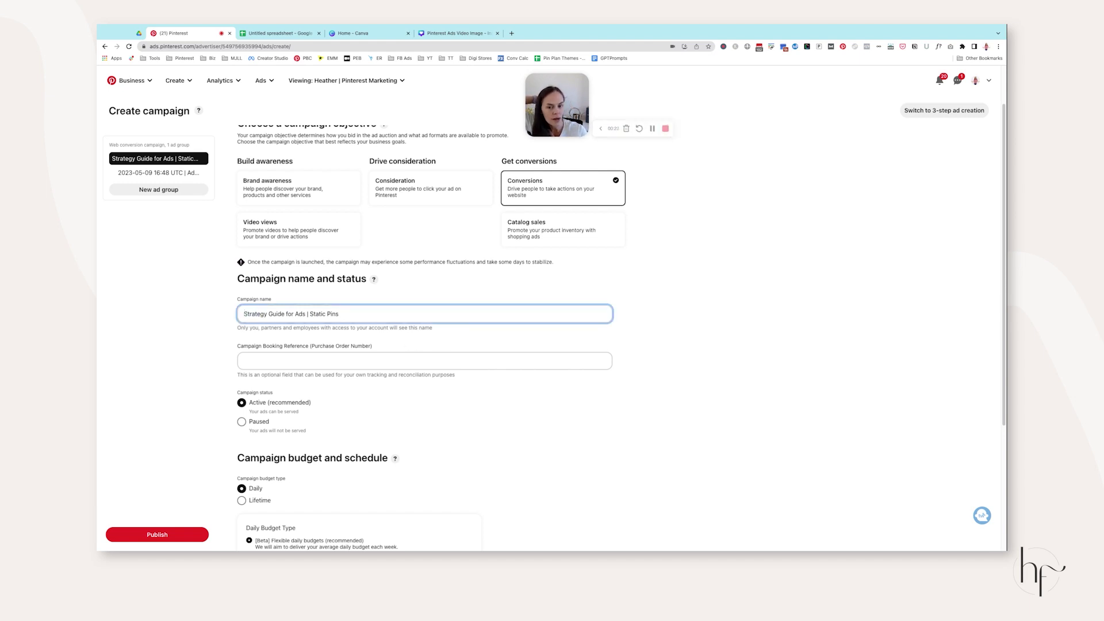
Step: Open the campaign's ad group and name it "Keywords & Interests"
click(158, 172)
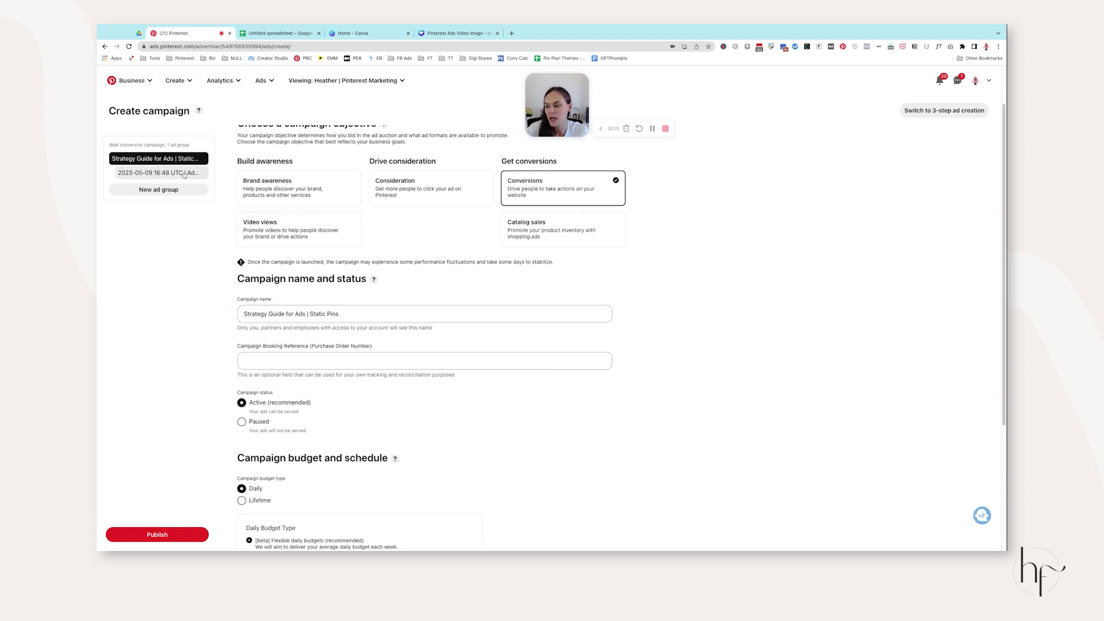
drag(238, 187, 359, 190)
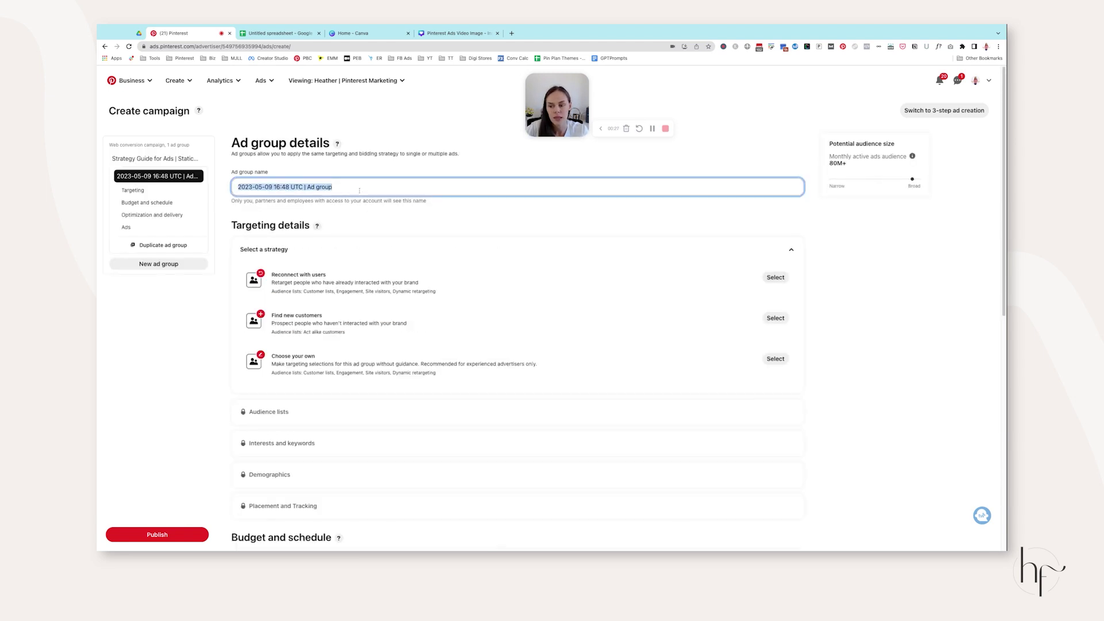
text(K)
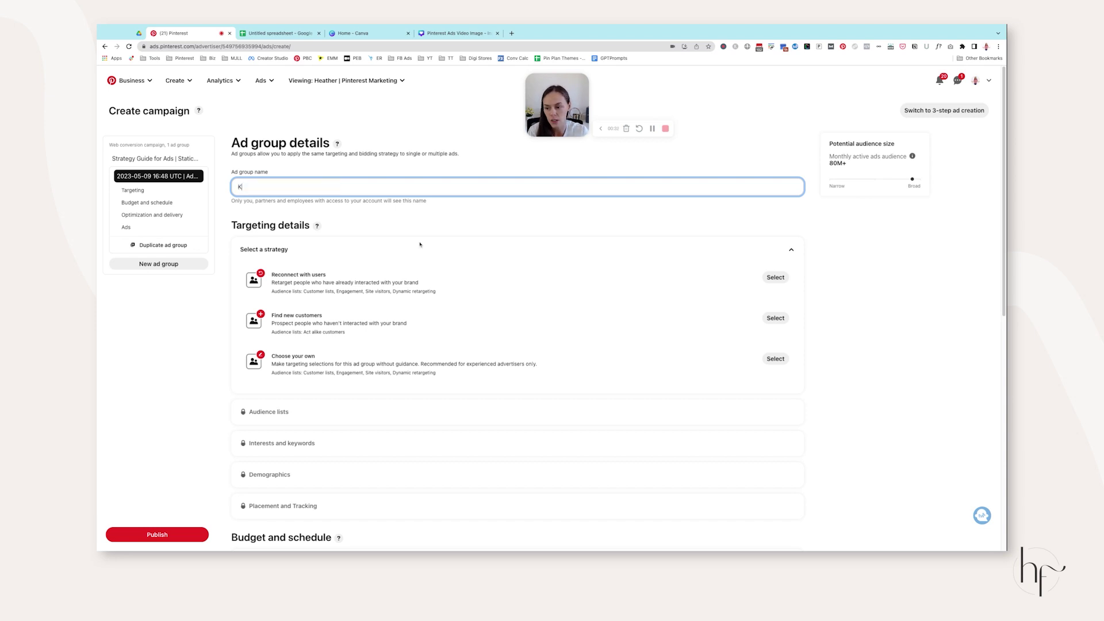
key(Down)
key(Return)
key(ctrl+a)
text(Keywords & Interests (DIY/Gardening/HomeDecor))
key(BackSpace)
key(BackSpace)
key(BackSpace)
key(BackSpace)
key(BackSpace)
key(BackSpace)
key(BackSpace)
key(BackSpace)
key(BackSpace)
key(BackSpace)
key(BackSpace)
key(BackSpace)
key(BackSpace)
key(BackSpace)
key(BackSpace)
key(BackSpace)
key(BackSpace)
key(BackSpace)
key(BackSpace)
key(BackSpace)
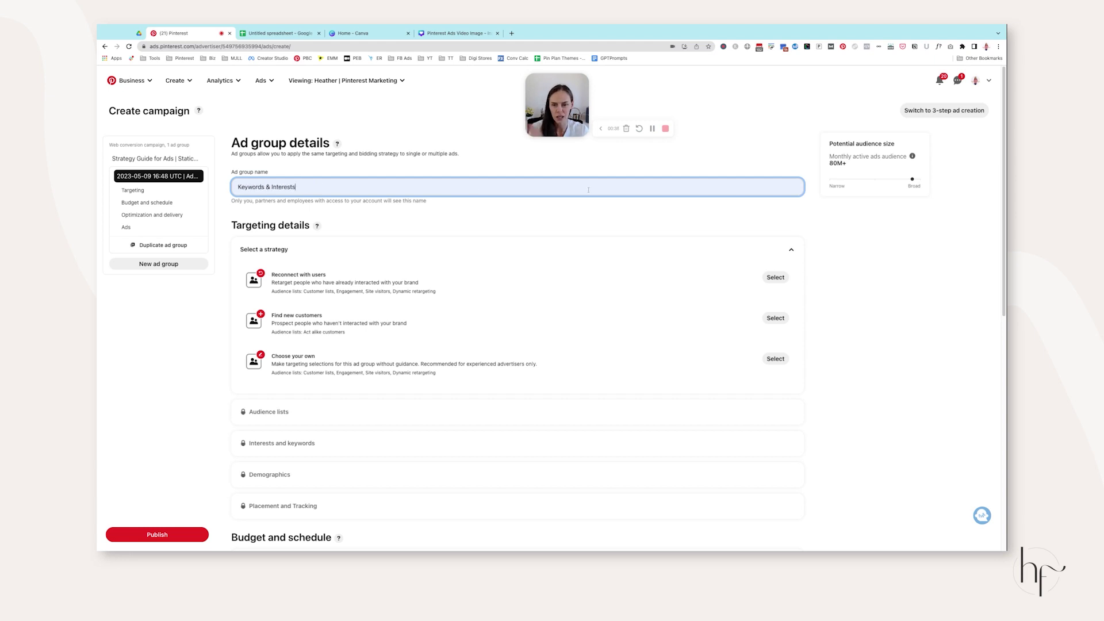
Step: Set the ad group's targeting strategy to "Choose your own" and open its interests and keywords settings
drag(230, 224, 313, 227)
drag(275, 356, 315, 356)
click(774, 359)
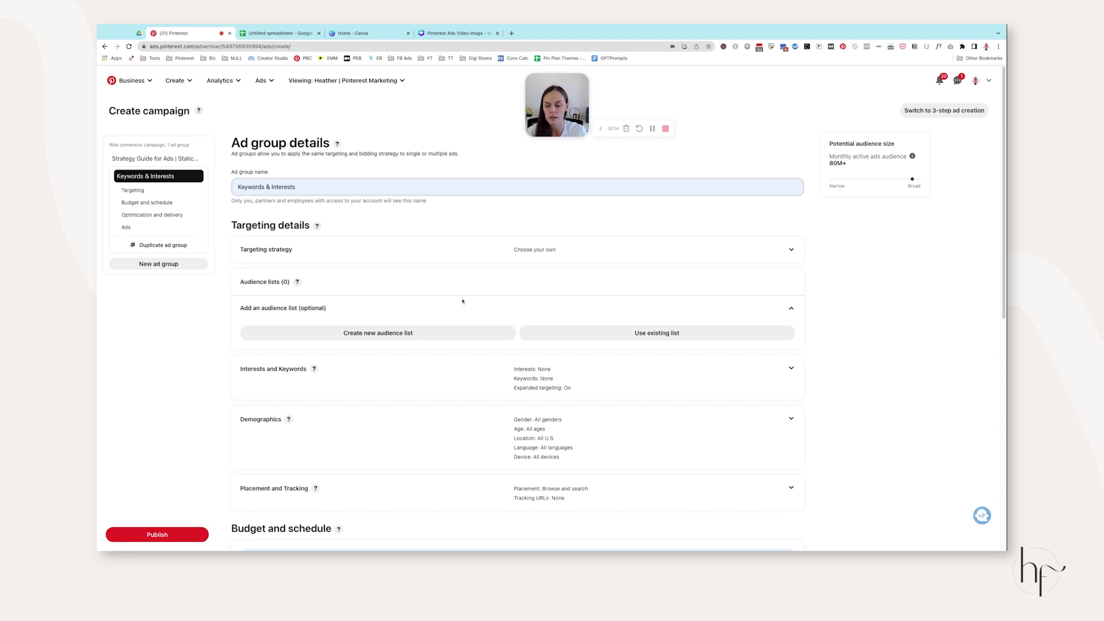
scroll(504, 338, down, 1)
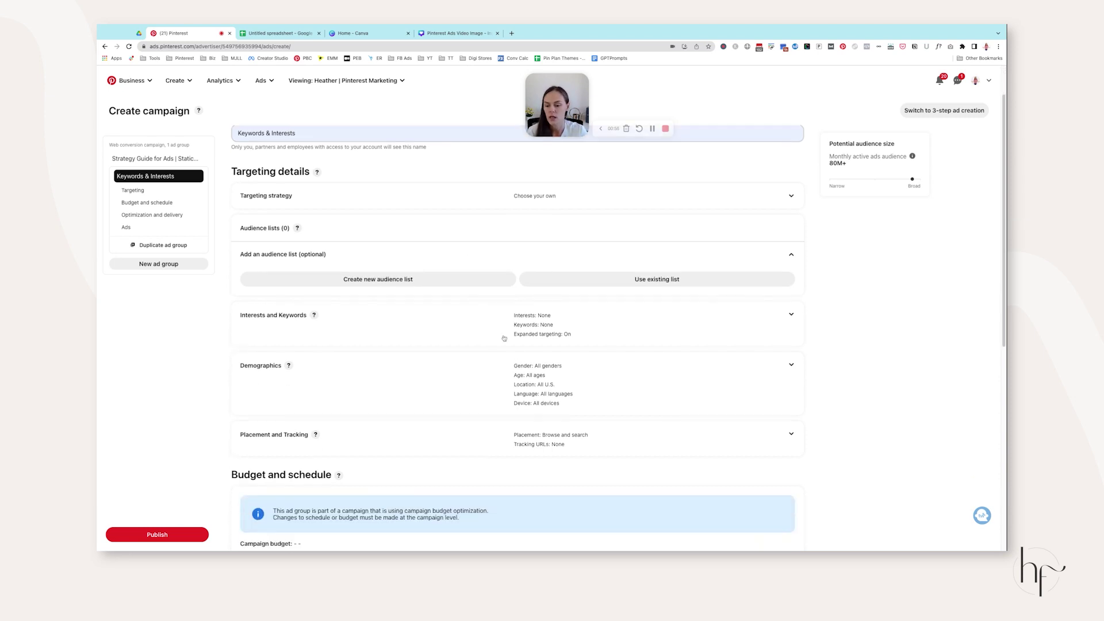
click(539, 332)
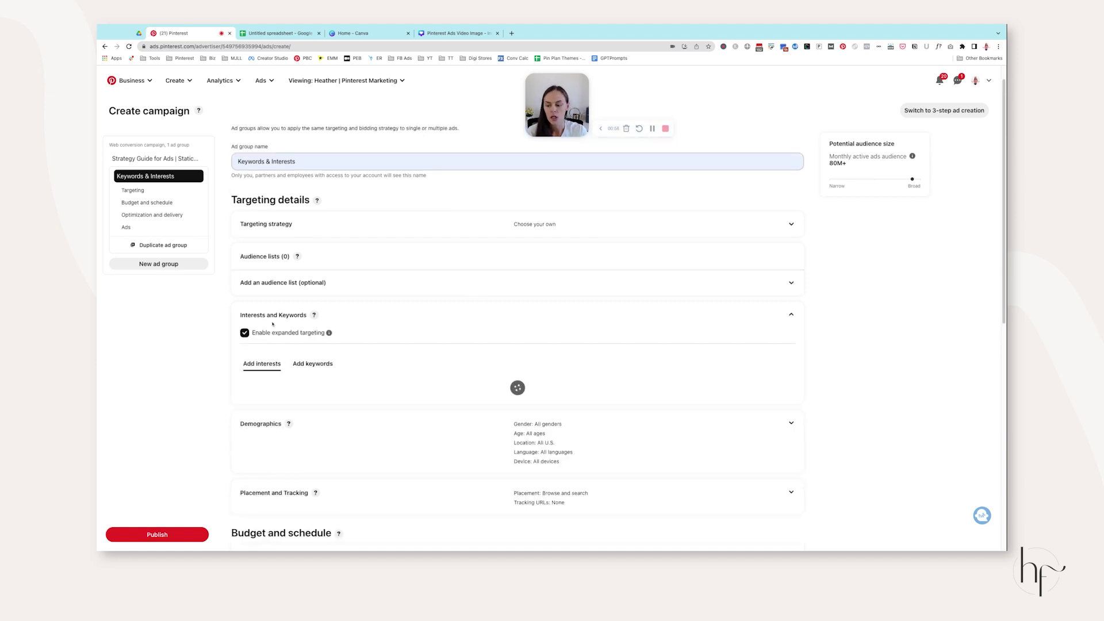
Step: Examine the available interest categories for the ad group, including the subtopics under Design, and collapse Design again
scroll(482, 320, down, 3)
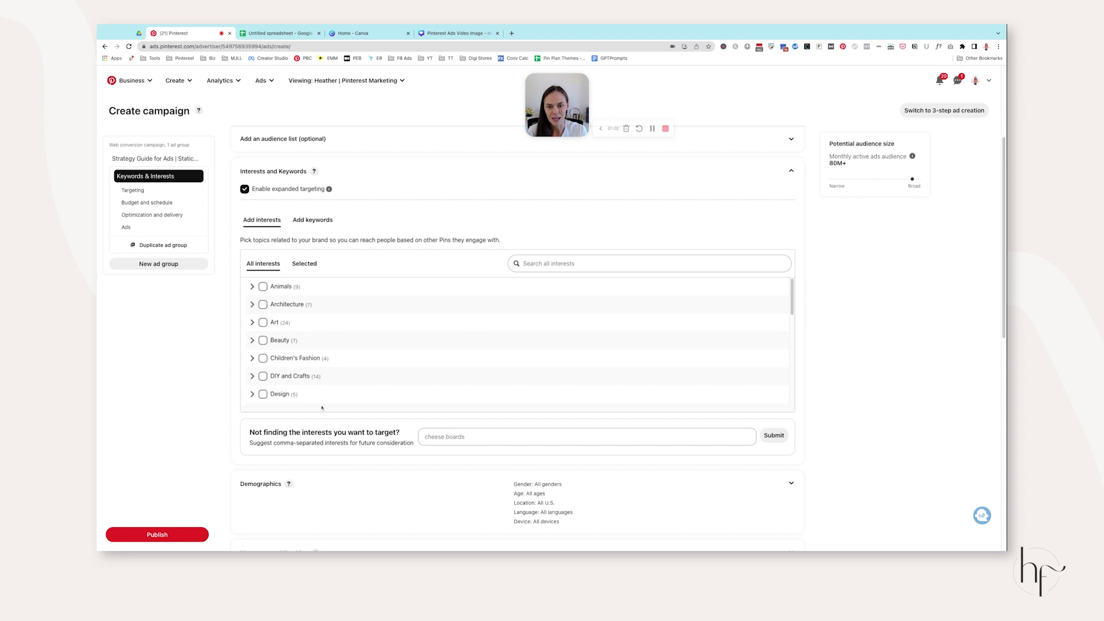
scroll(291, 317, down, 2)
scroll(290, 317, down, 1)
scroll(291, 317, down, 2)
click(256, 345)
scroll(286, 360, down, 3)
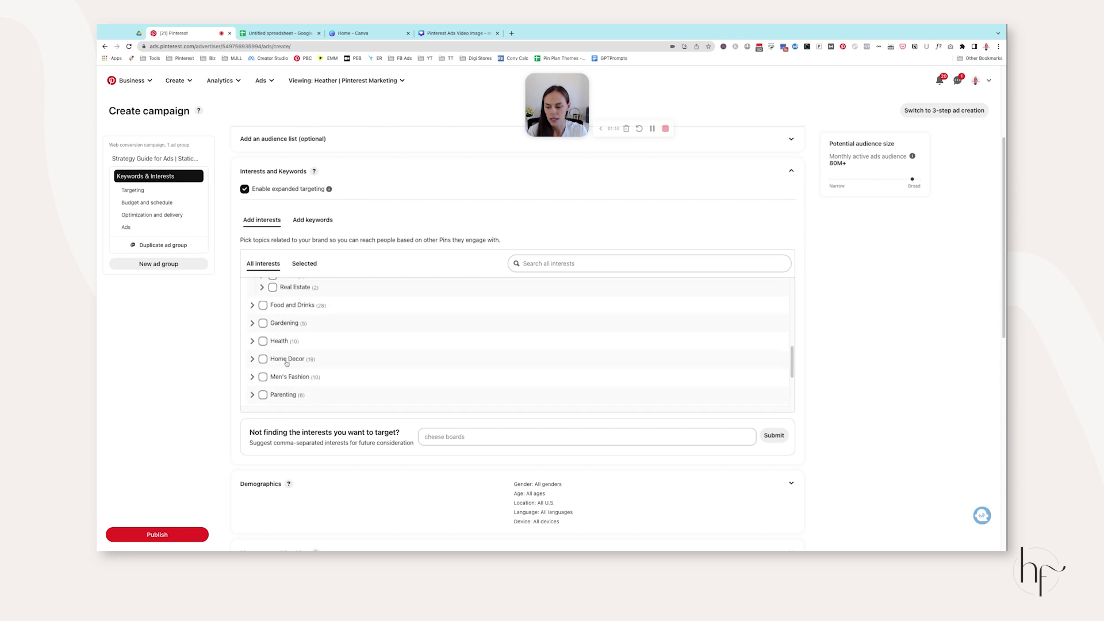
scroll(286, 353, up, 5)
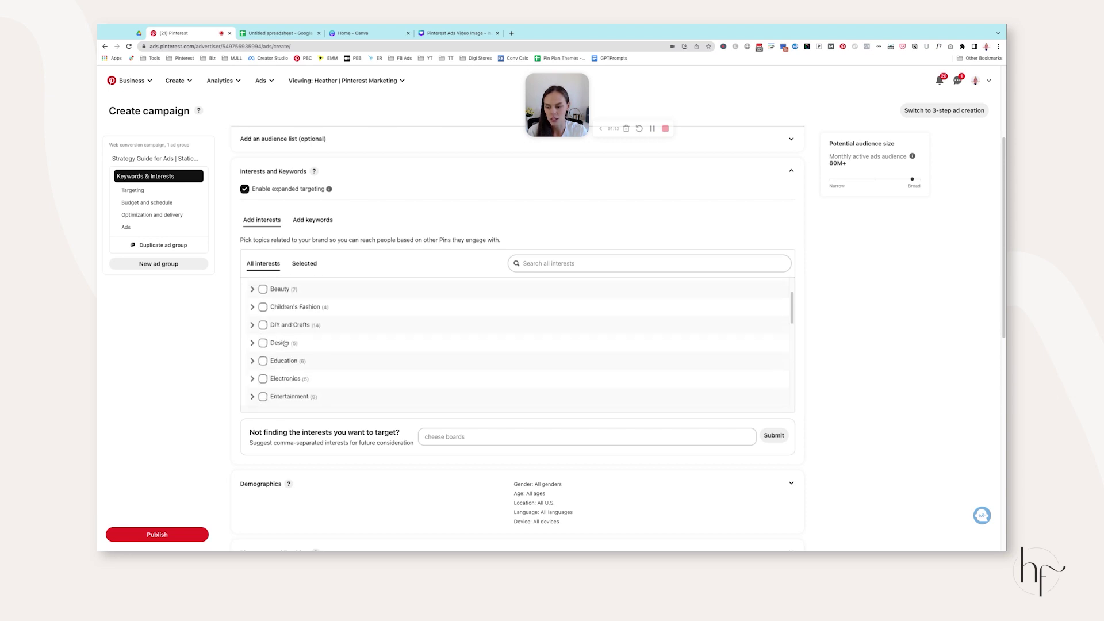
click(256, 344)
scroll(346, 336, down, 2)
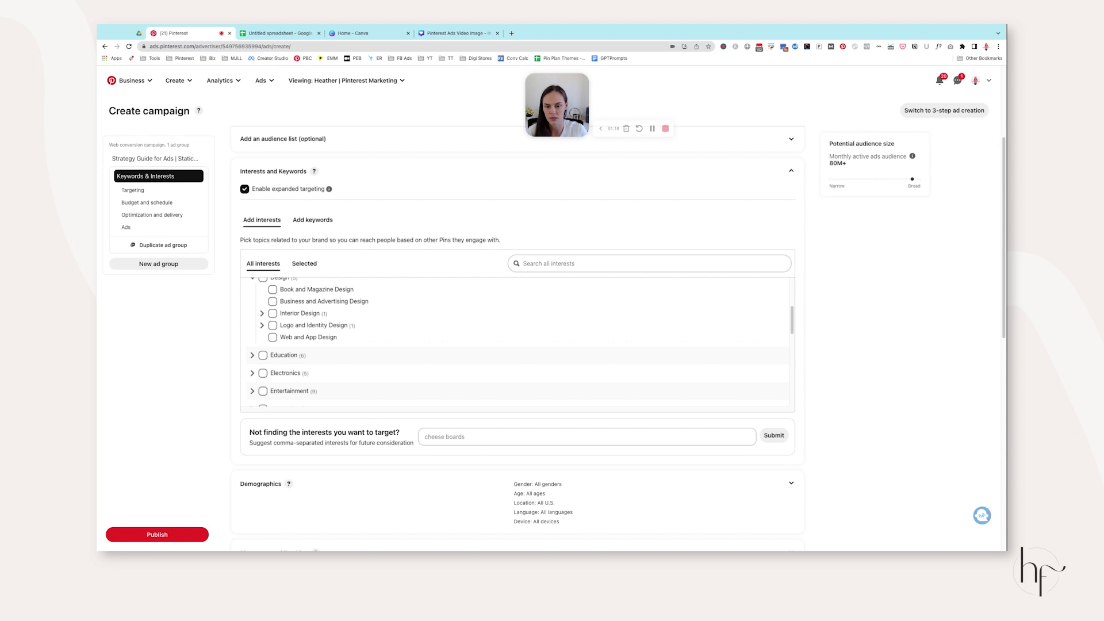
scroll(333, 338, up, 1)
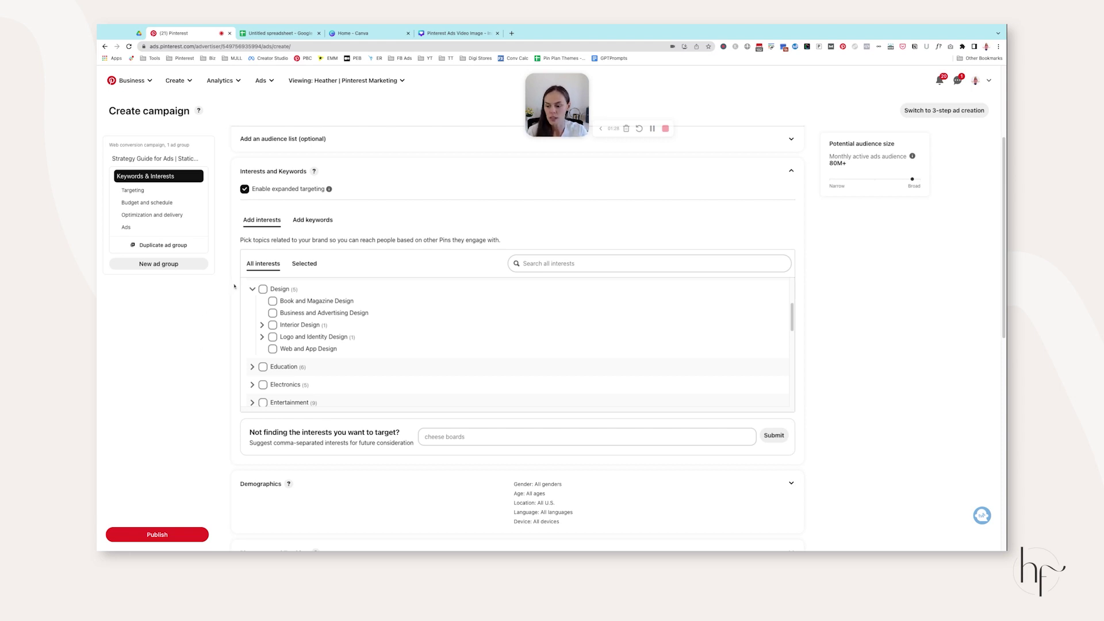
scroll(253, 319, up, 3)
click(252, 337)
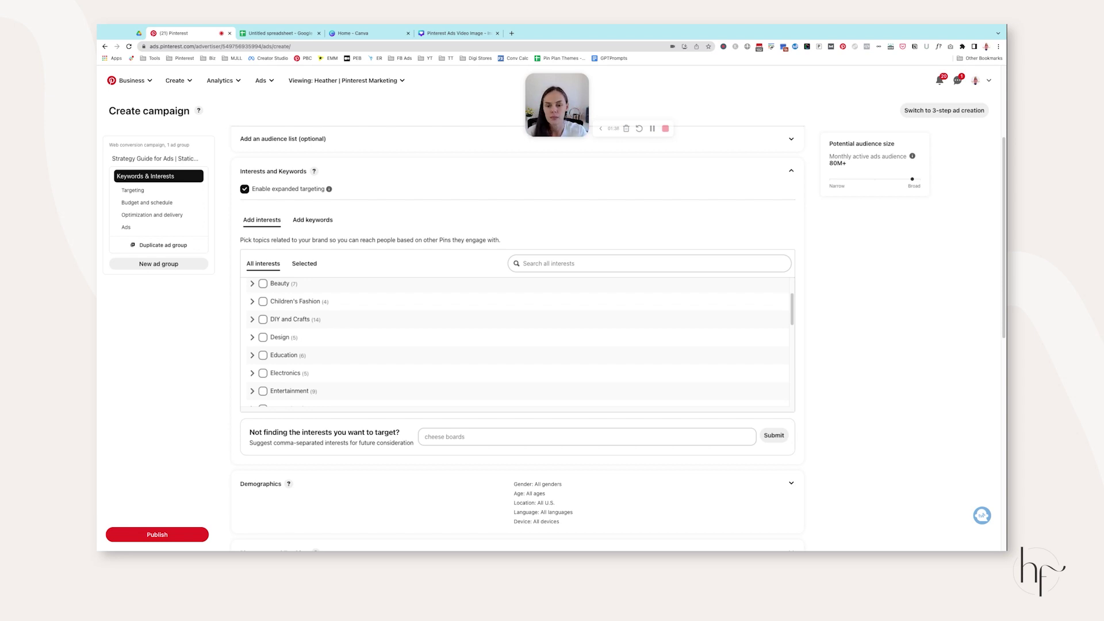
Step: Examine the remaining audience interest categories and collapse the Finance subtopics
scroll(332, 322, down, 2)
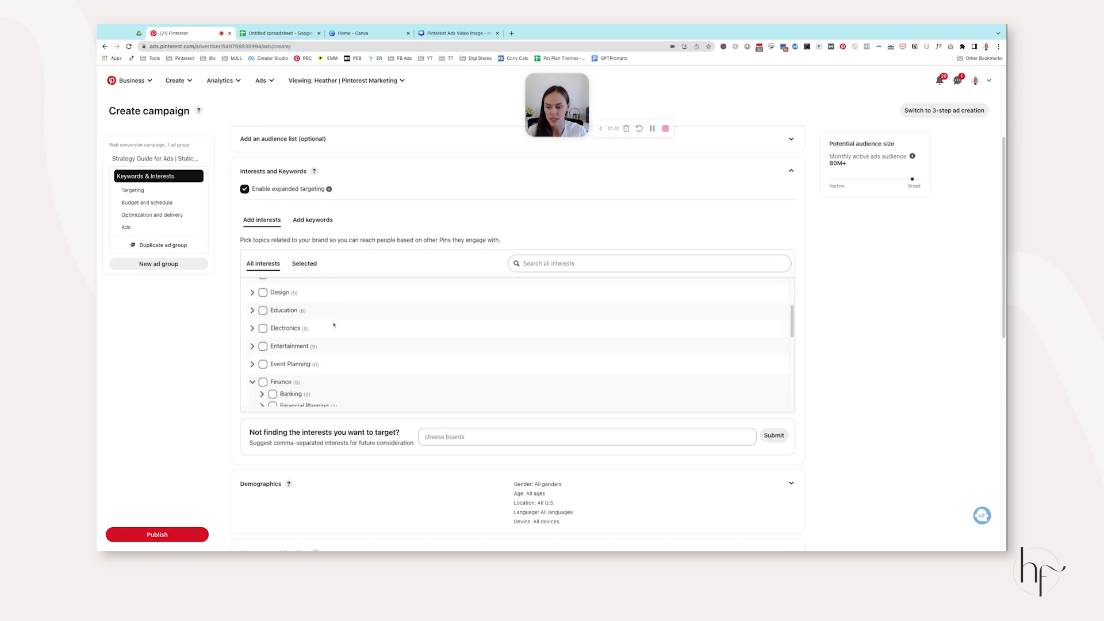
scroll(259, 310, down, 5)
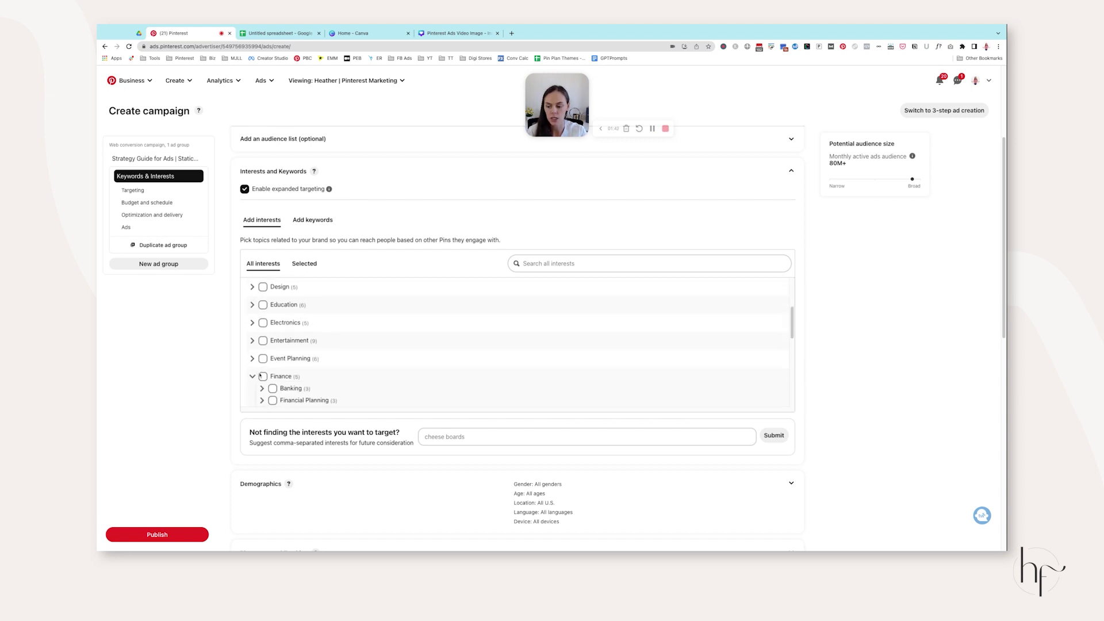
scroll(267, 305, up, 5)
click(252, 374)
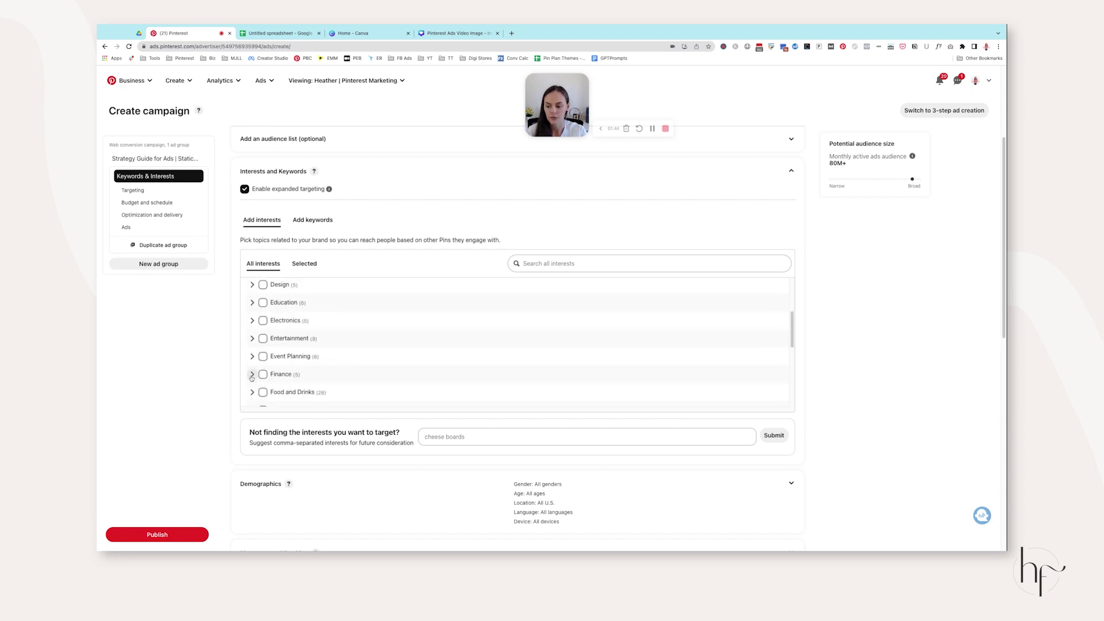
scroll(272, 347, down, 3)
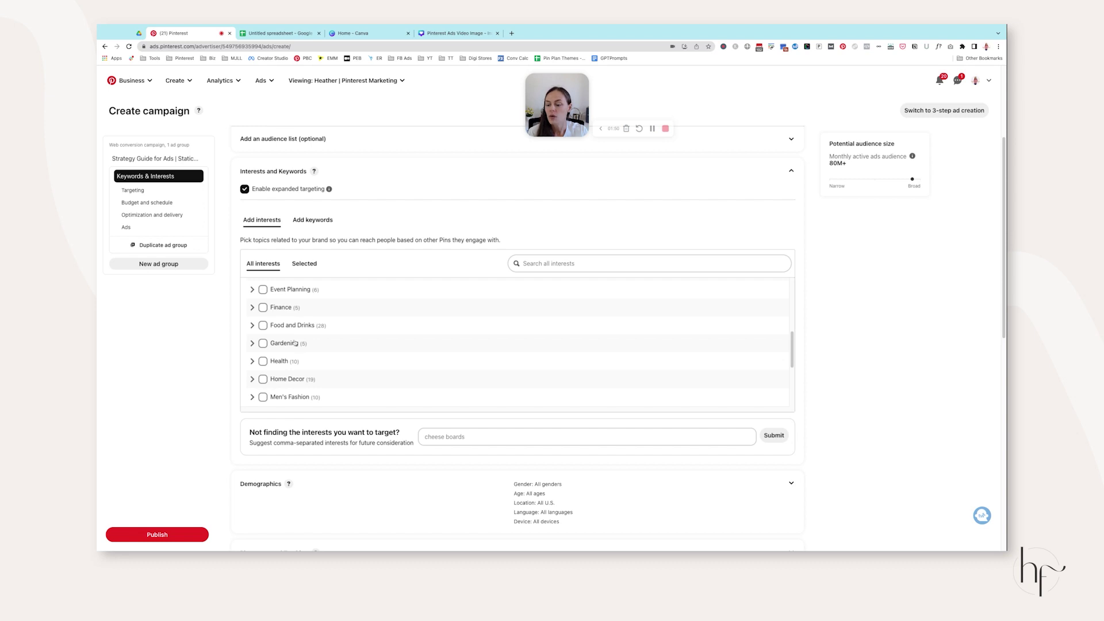
scroll(284, 366, down, 2)
Step: Select the Design interests Book and Magazine Design, Business and Advertising Design, and Interior Design for the ad group
scroll(260, 319, up, 6)
click(251, 305)
click(273, 316)
click(273, 328)
click(262, 340)
click(272, 340)
click(261, 341)
Step: Select Luxury Packaging under Logo and Identity Design, plus Web and App Design, as further Design interests
click(272, 352)
click(262, 352)
click(272, 365)
click(292, 376)
click(282, 377)
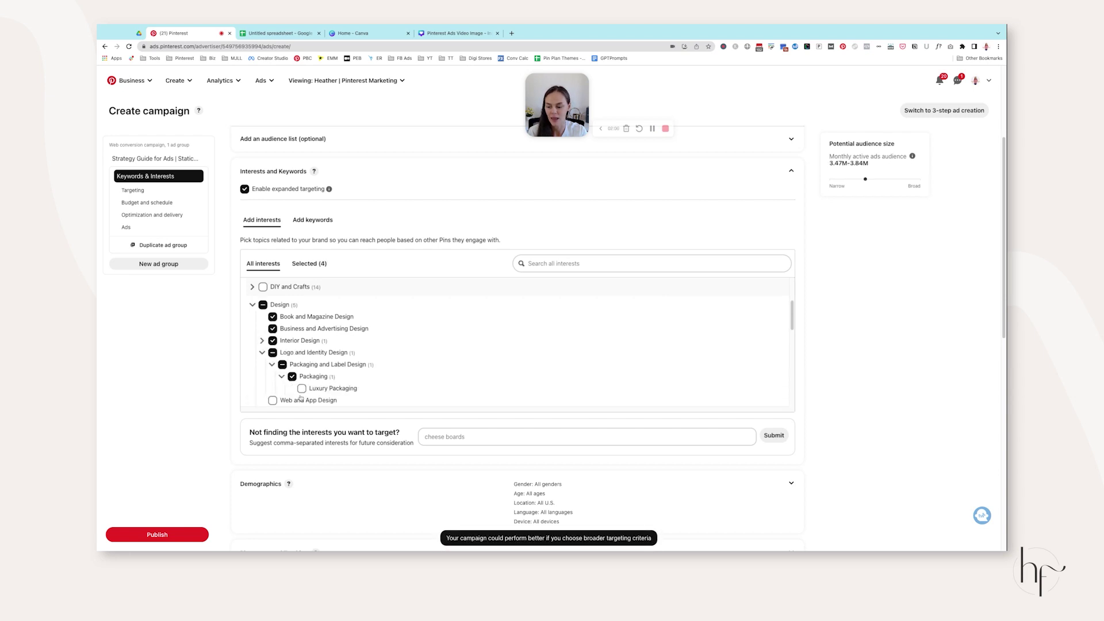
click(300, 399)
click(301, 389)
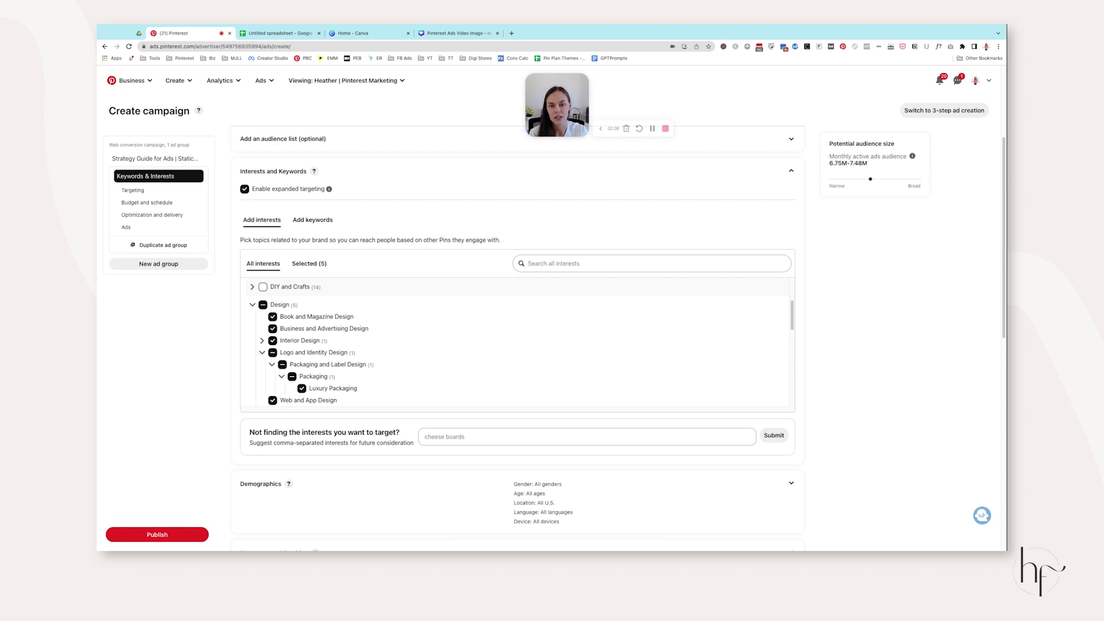
Step: Copy the keyword list from A1:A62 of the Google Sheets spreadsheet into the Pinterest ad group's keywords
click(312, 220)
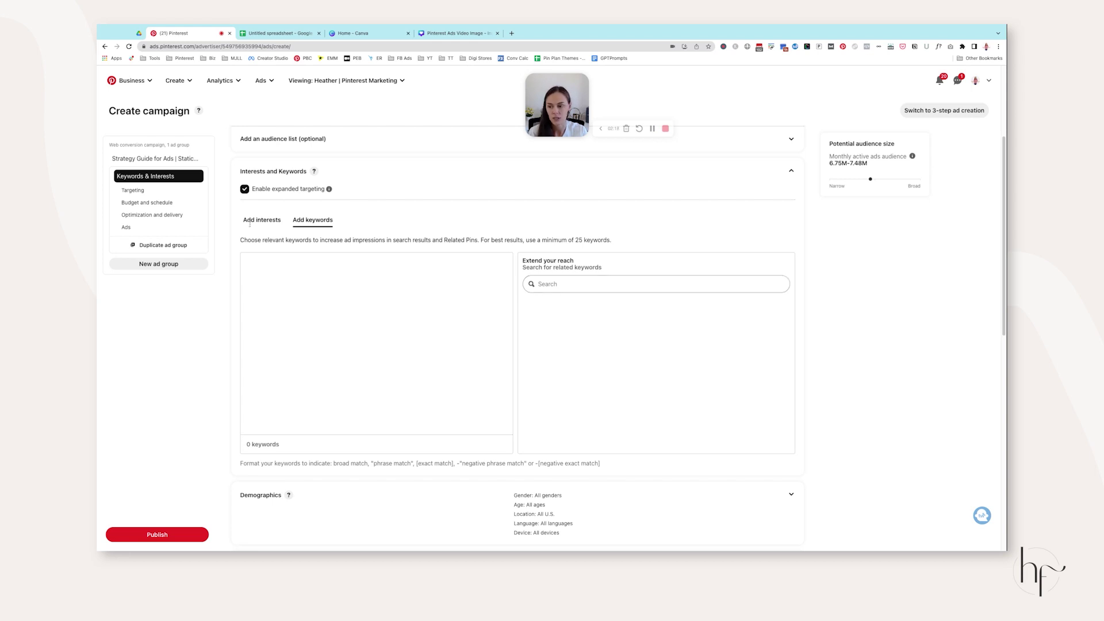
click(276, 32)
drag(129, 125, 135, 446)
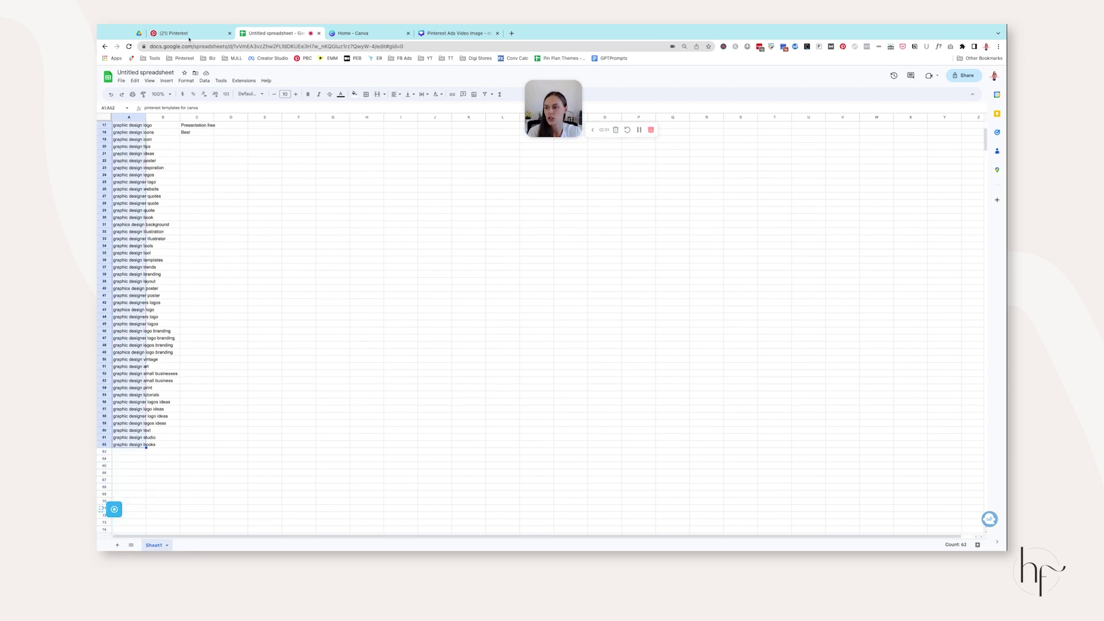
click(197, 32)
click(413, 291)
key(super+v)
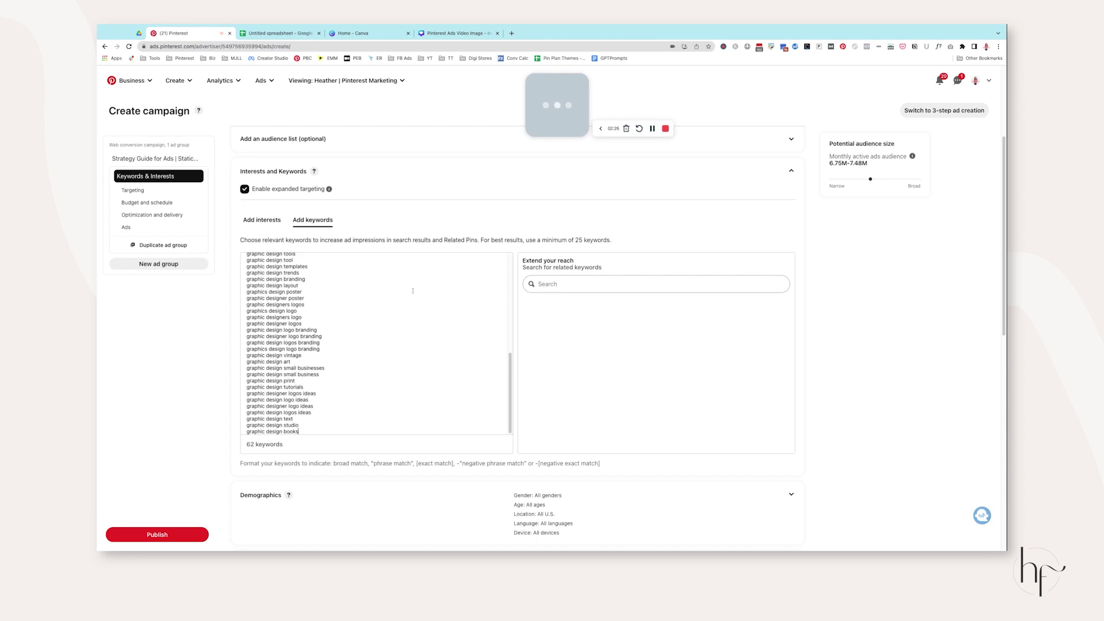
Step: Examine the formatting guidance for broad, phrase, exact and negative keyword matches against the ad group's keyword list
drag(240, 464, 241, 172)
click(607, 470)
click(604, 467)
drag(604, 468, 240, 463)
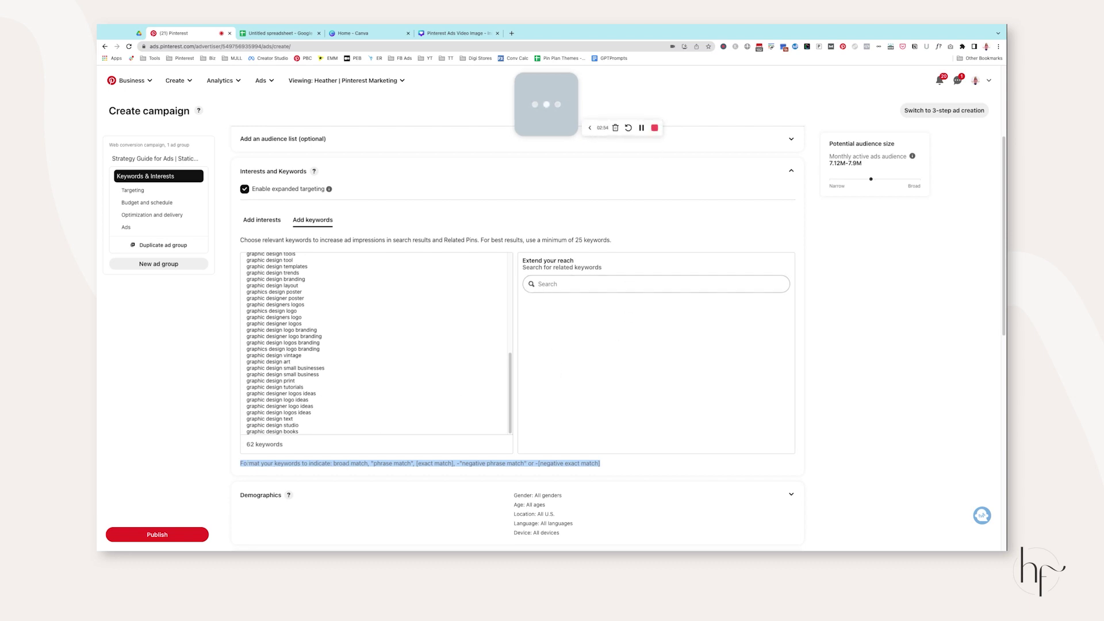
double_click(334, 464)
key(shift+alt+Right)
scroll(287, 305, up, 10)
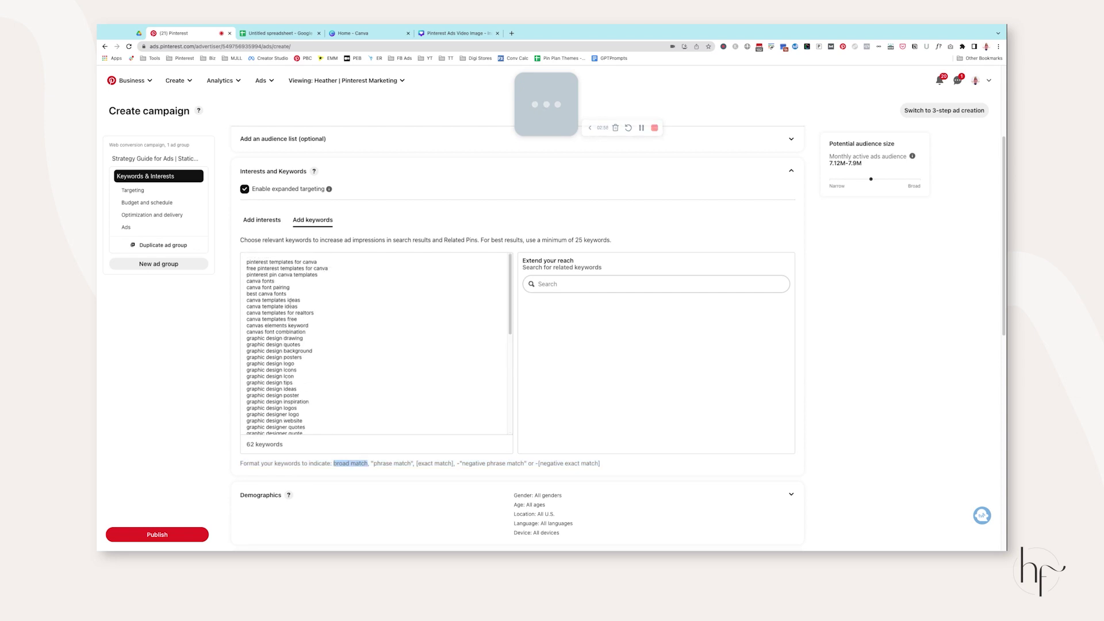
click(299, 402)
scroll(337, 421, down, 5)
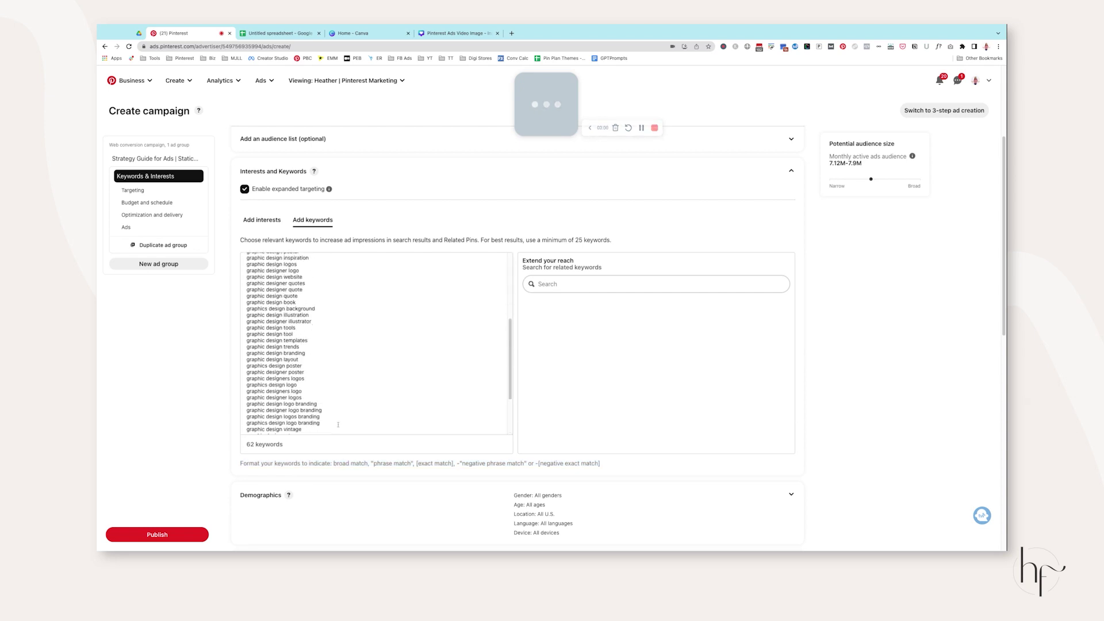
drag(374, 464, 412, 463)
click(418, 464)
scroll(412, 392, down, 3)
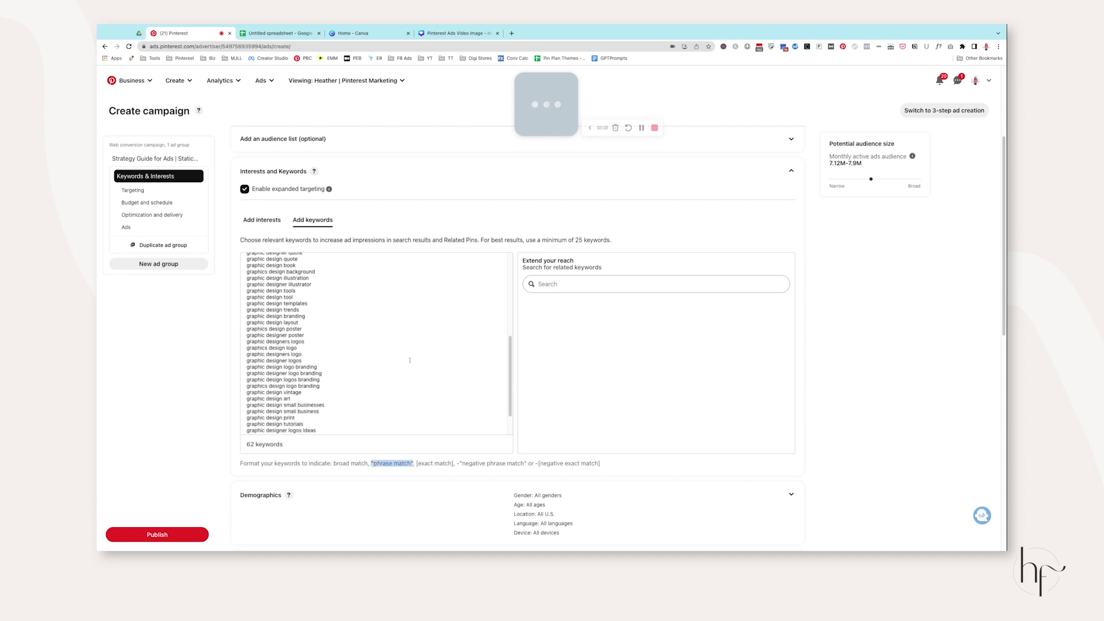
drag(416, 464, 537, 463)
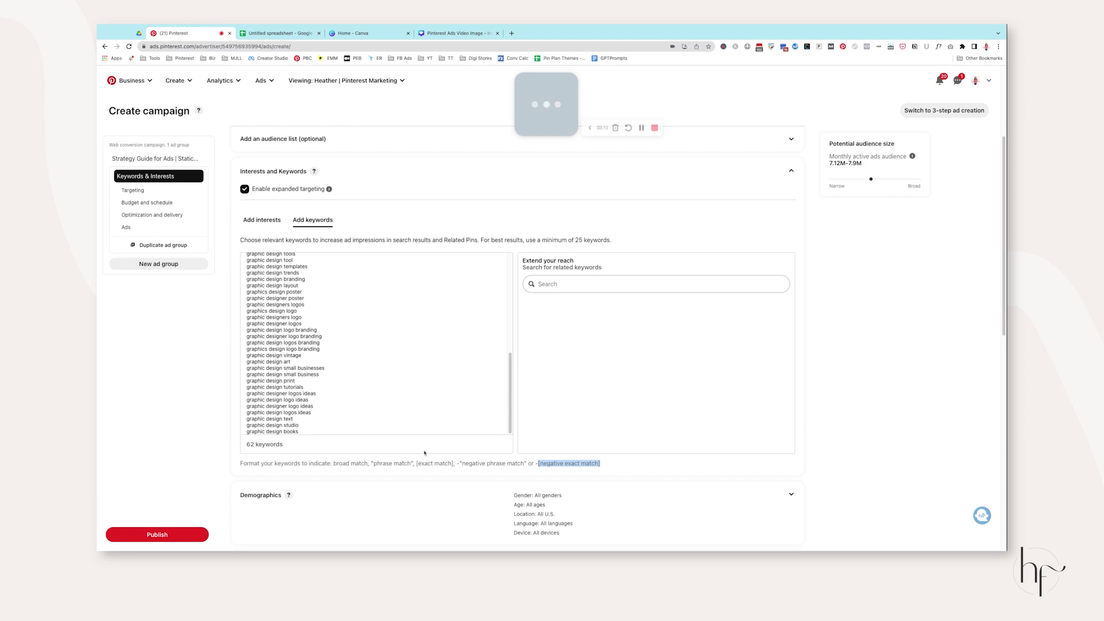
drag(367, 464, 334, 464)
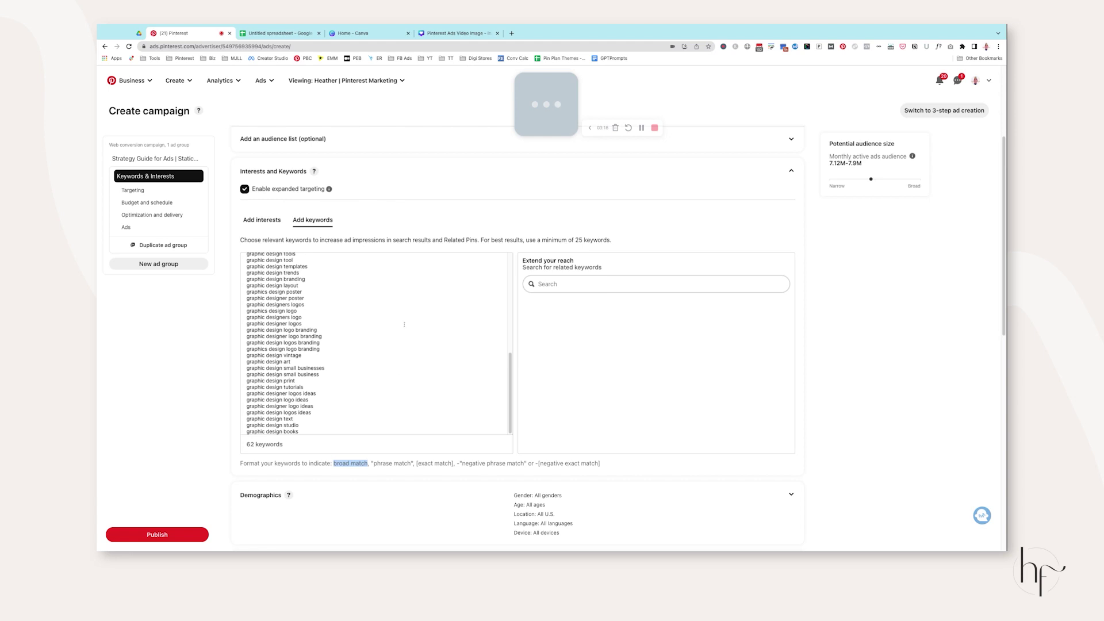
scroll(404, 325, down, 1)
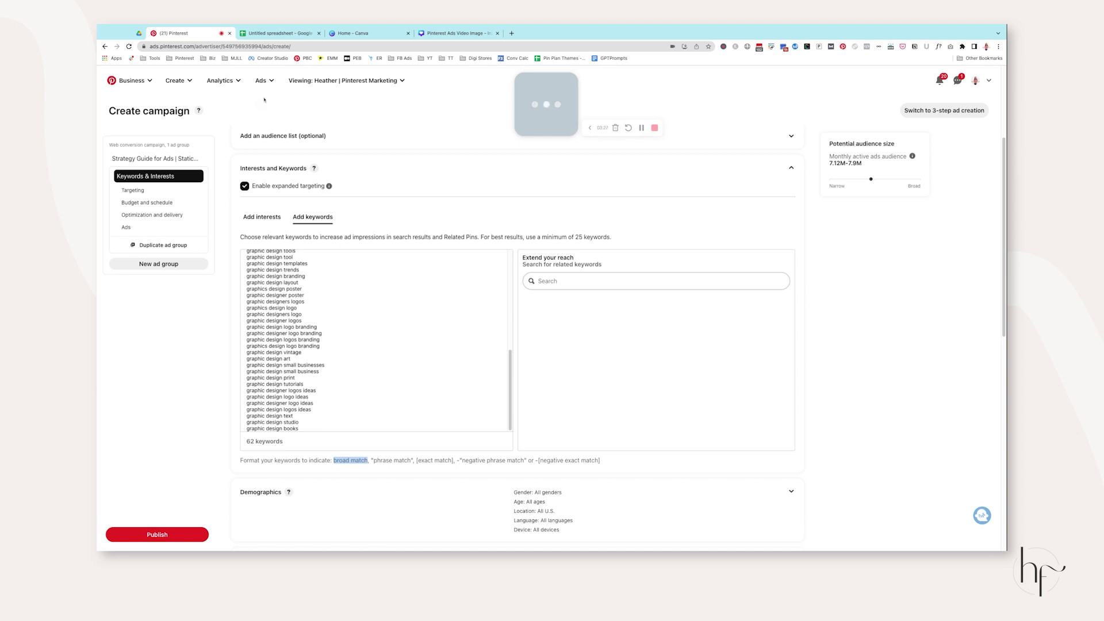
Step: Open ads reporting and try to view the keywords of the "Strategy Guide | Static Ads" campaign
click(262, 81)
click(264, 141)
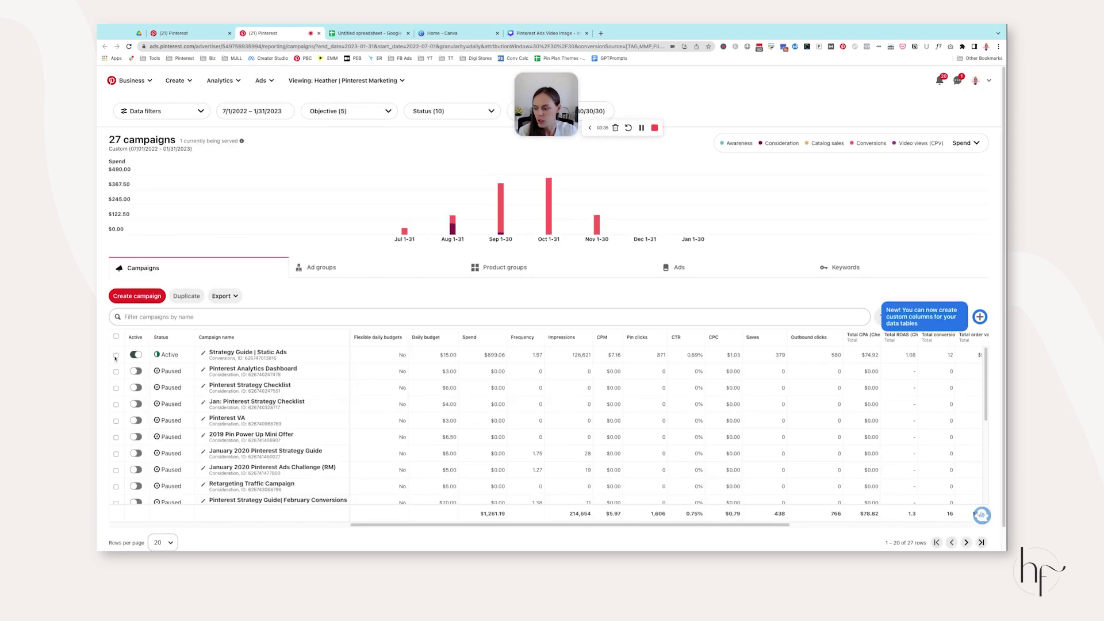
click(115, 356)
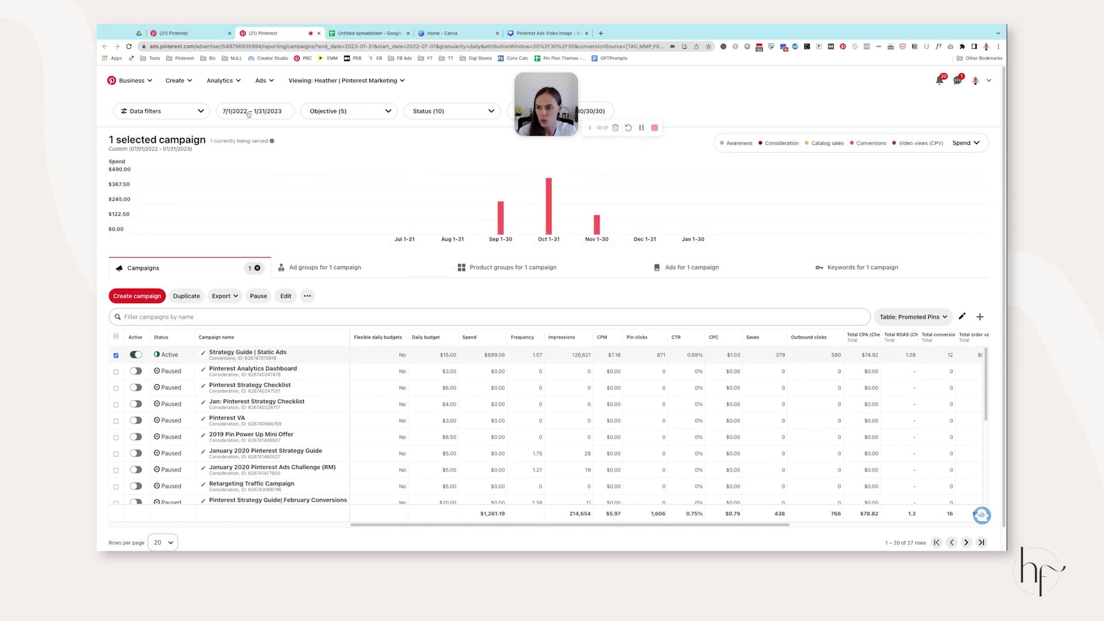
click(862, 268)
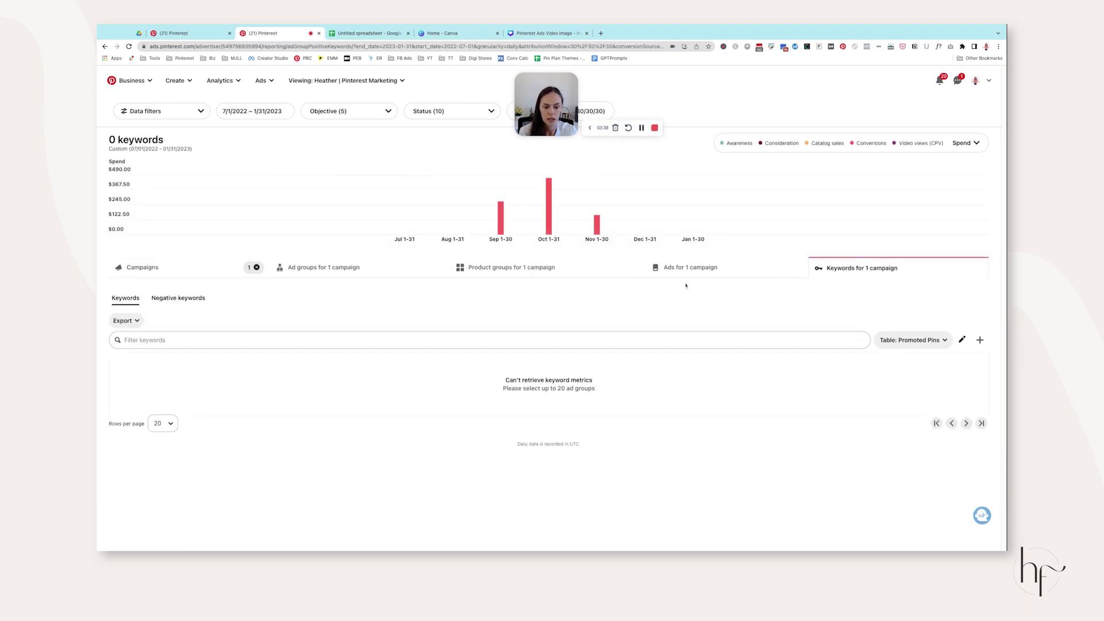
Step: Open the keyword report of the campaign's "Keywords + Interests + ExTargeting" ad group
click(196, 269)
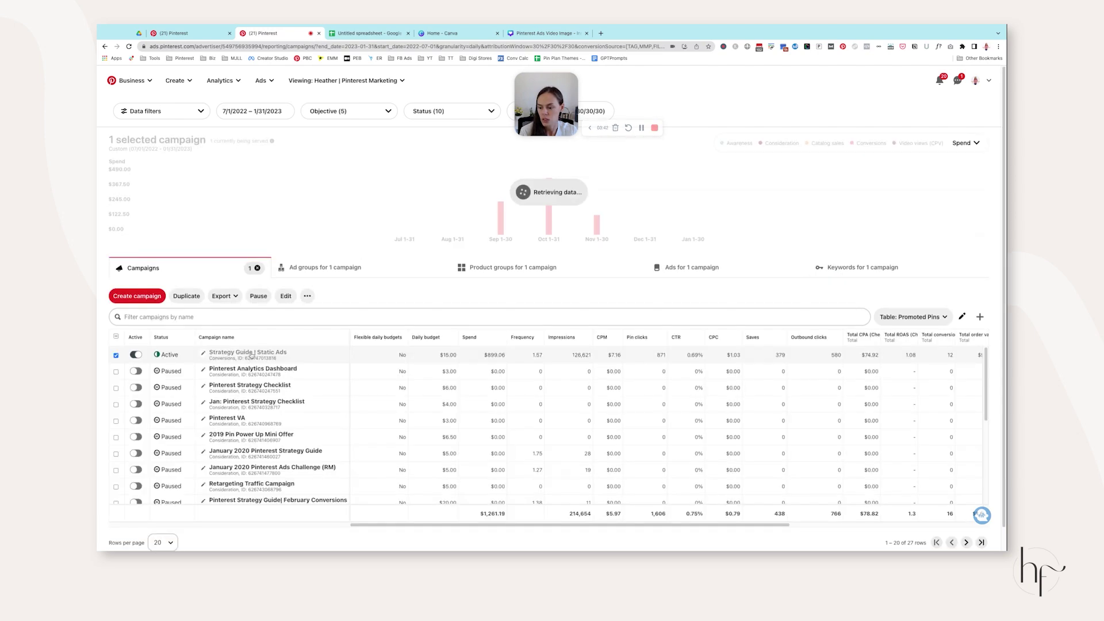
click(214, 353)
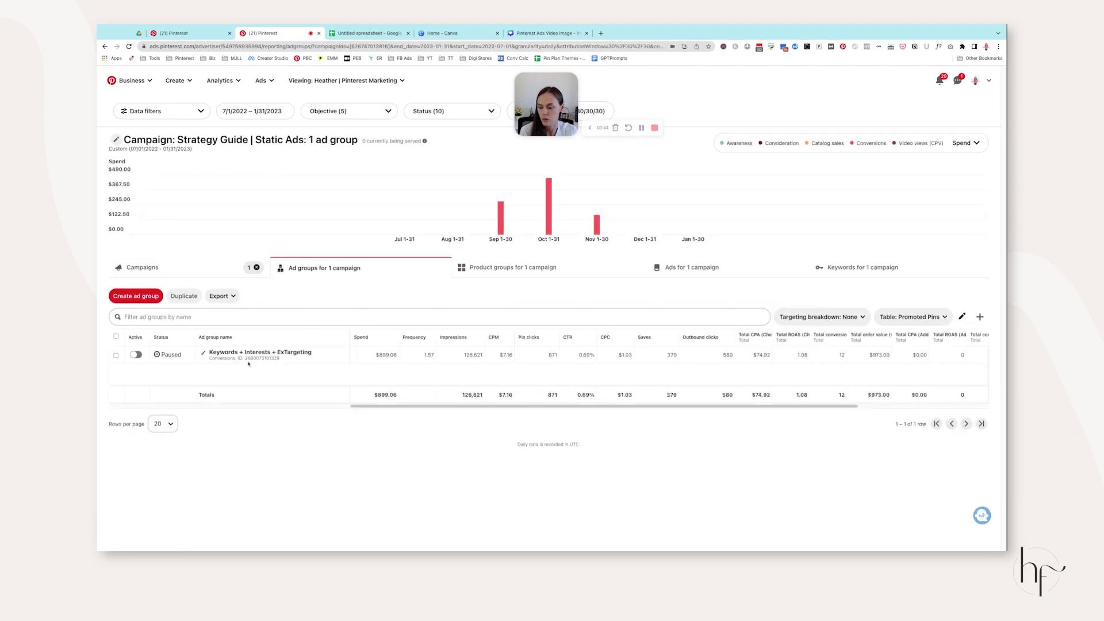
click(255, 353)
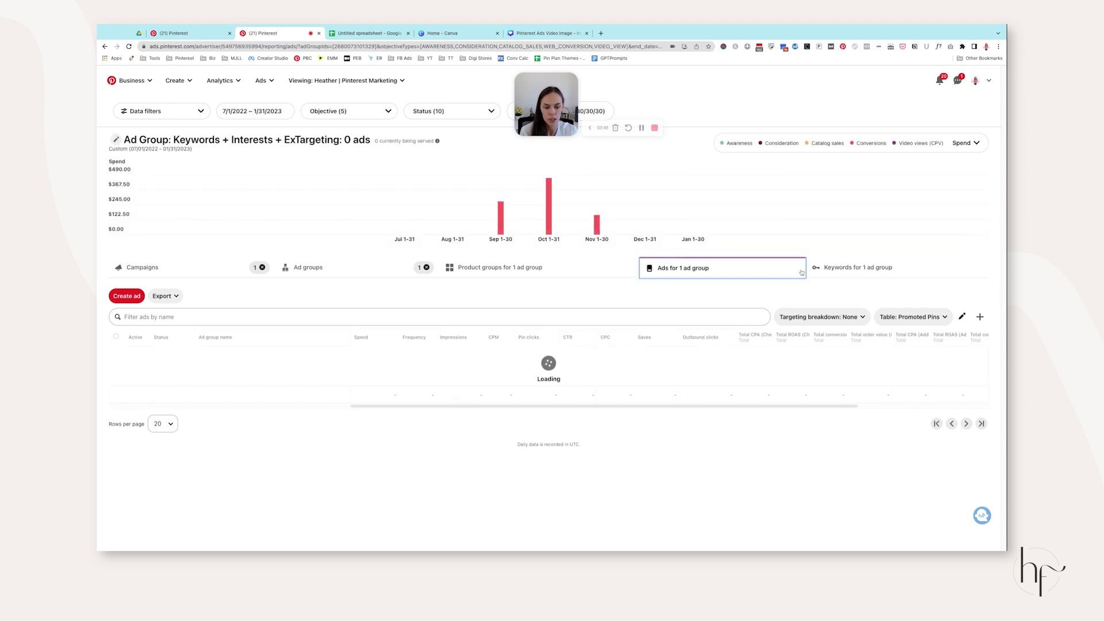
click(850, 269)
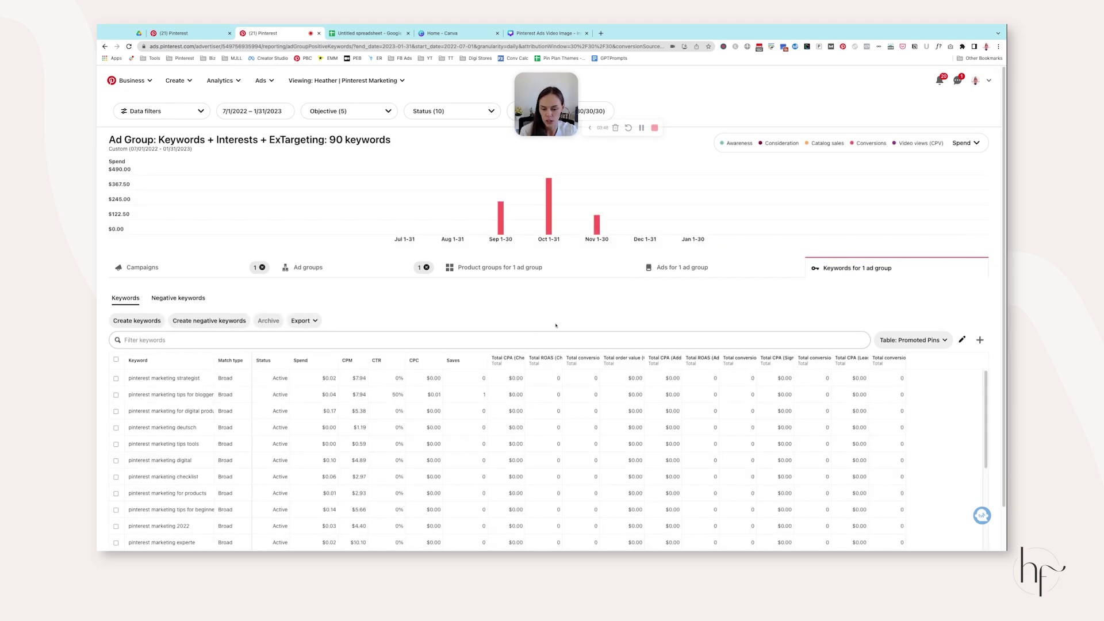
scroll(403, 271, down, 1)
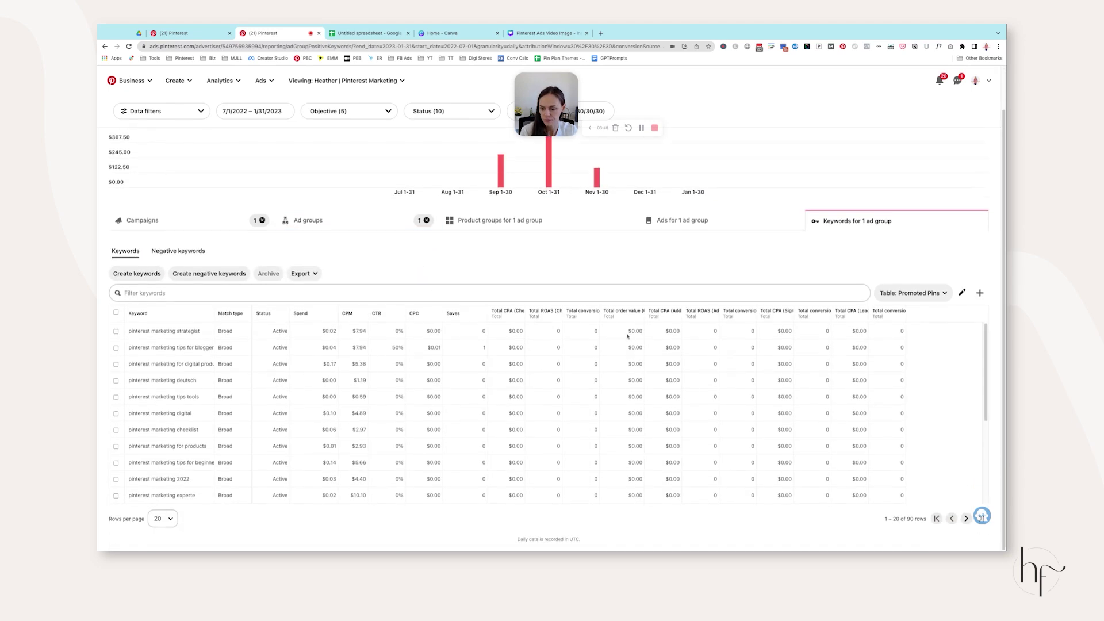
Step: Sort the keyword report by total lead conversions and examine the best-performing keywords
click(828, 316)
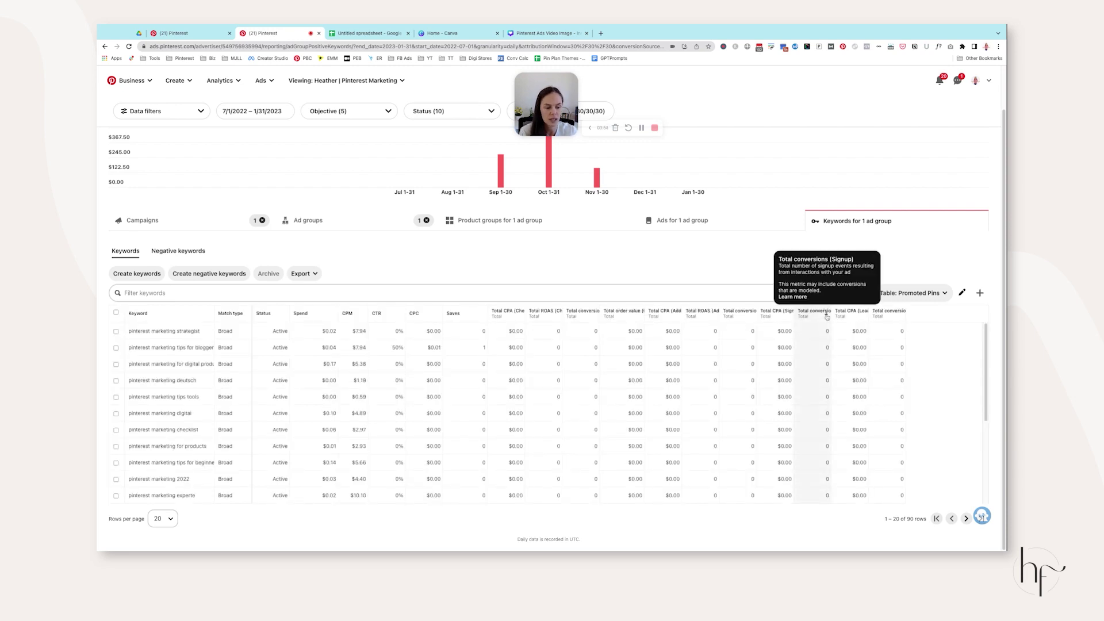
click(883, 315)
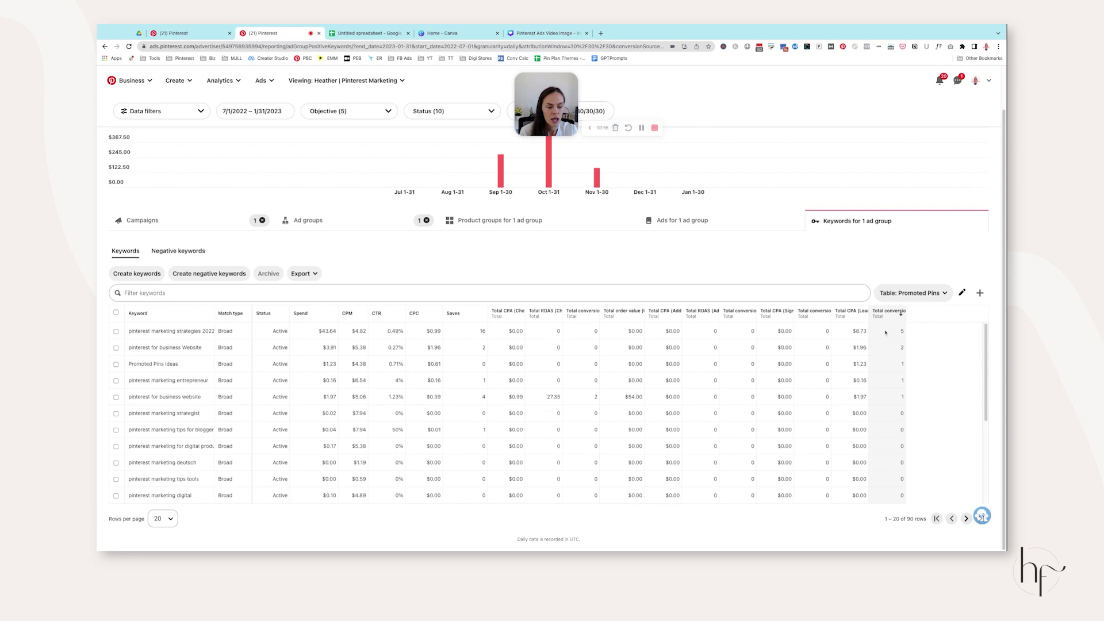
triple_click(171, 332)
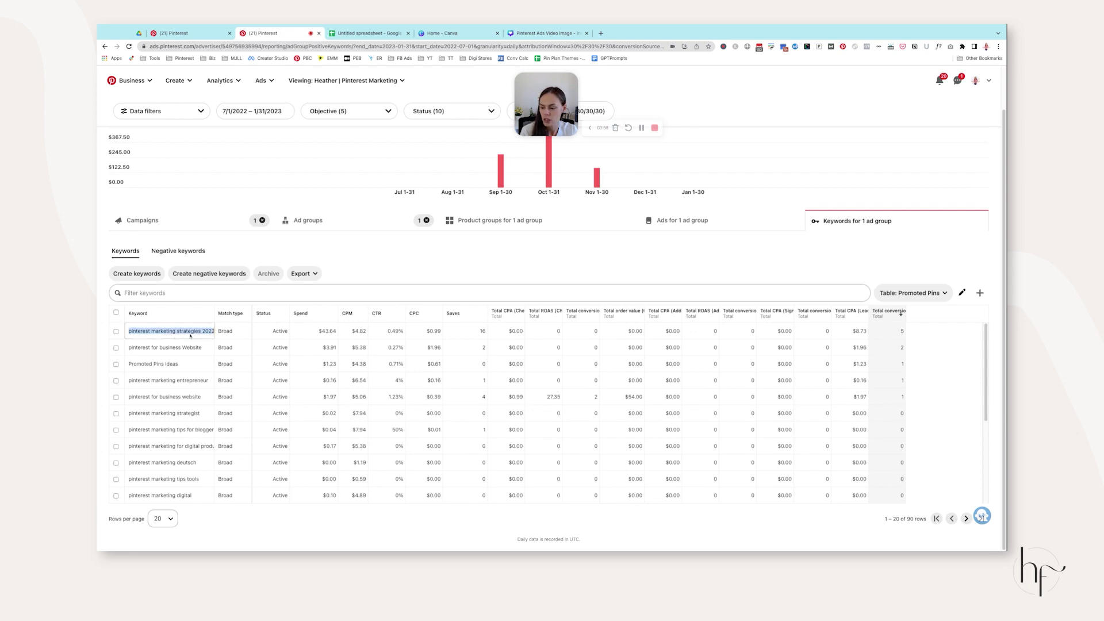
double_click(898, 333)
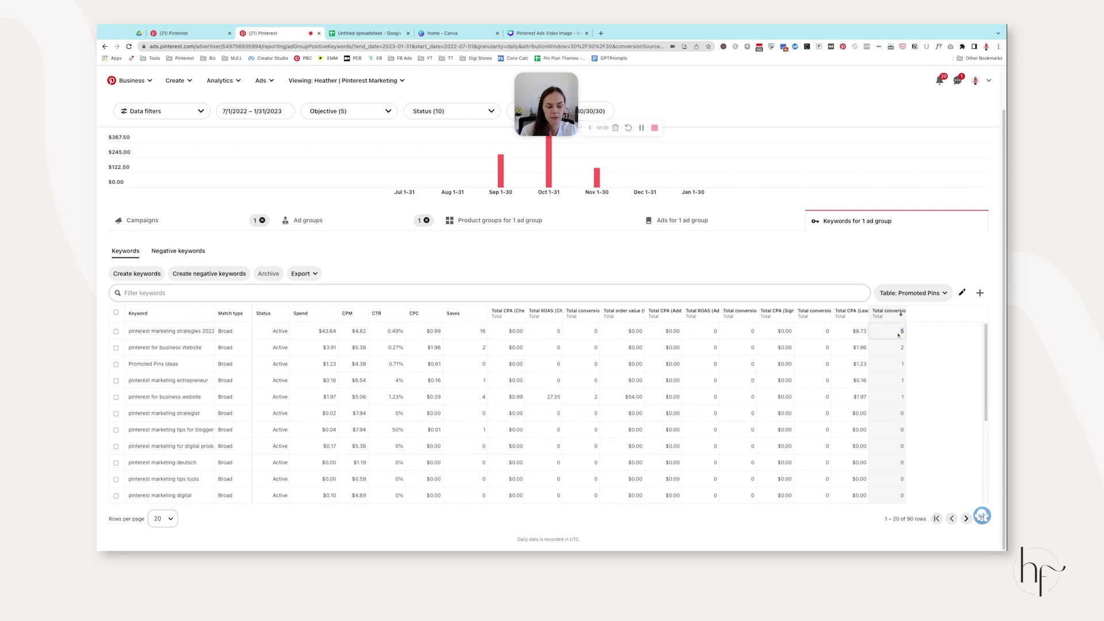
triple_click(178, 350)
double_click(900, 345)
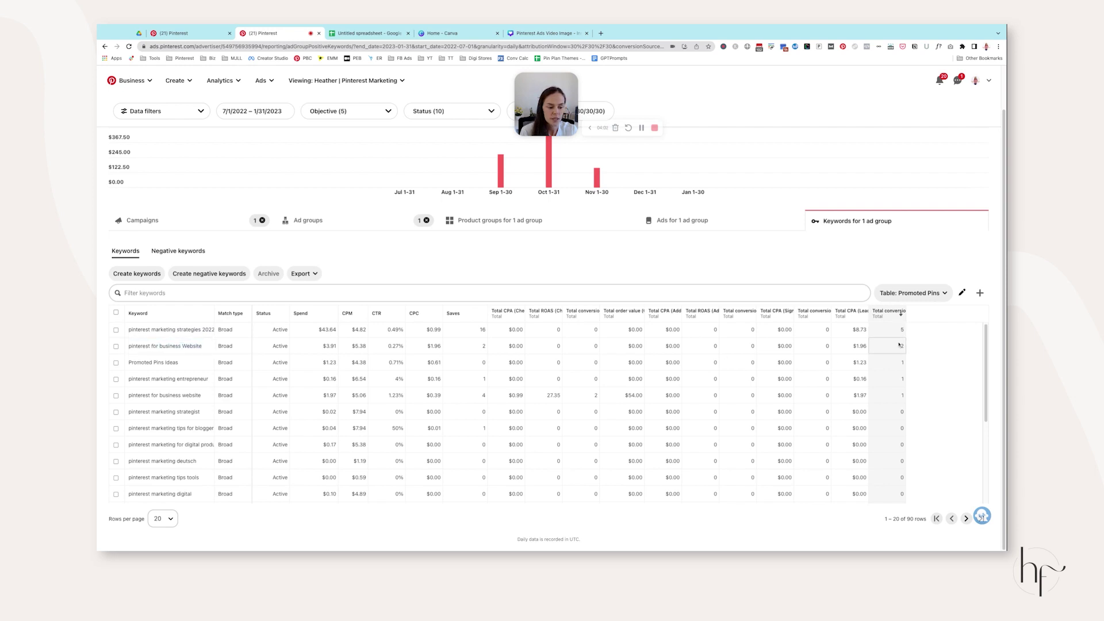
triple_click(189, 332)
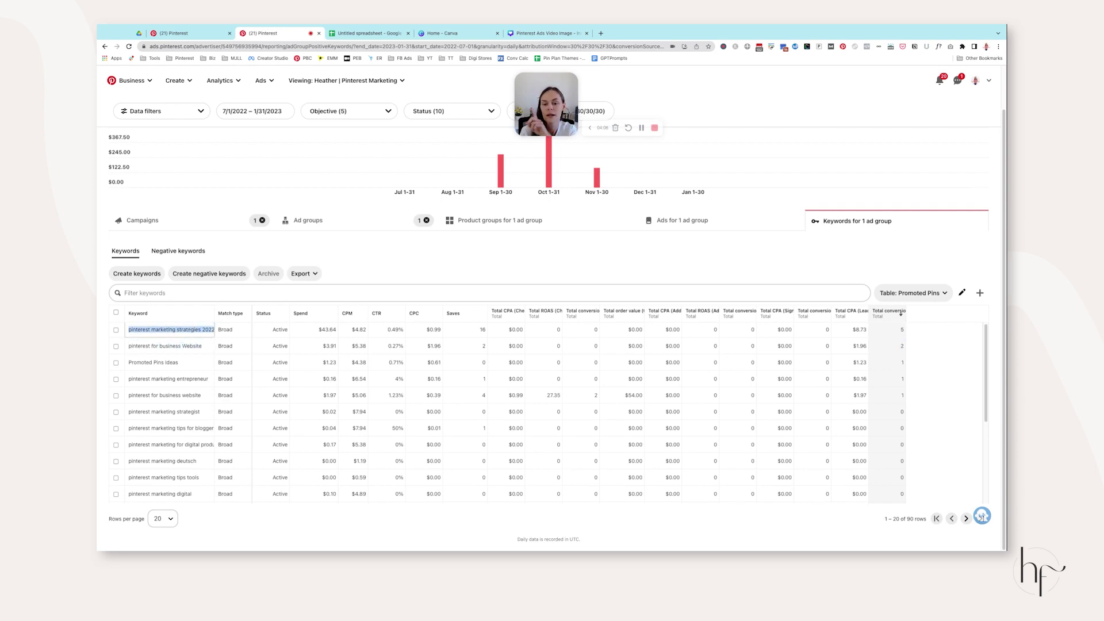
Step: Add "pinterest marketing strategies 2022" to the ad group as a phrase-match keyword and return to the campaign draft
click(137, 274)
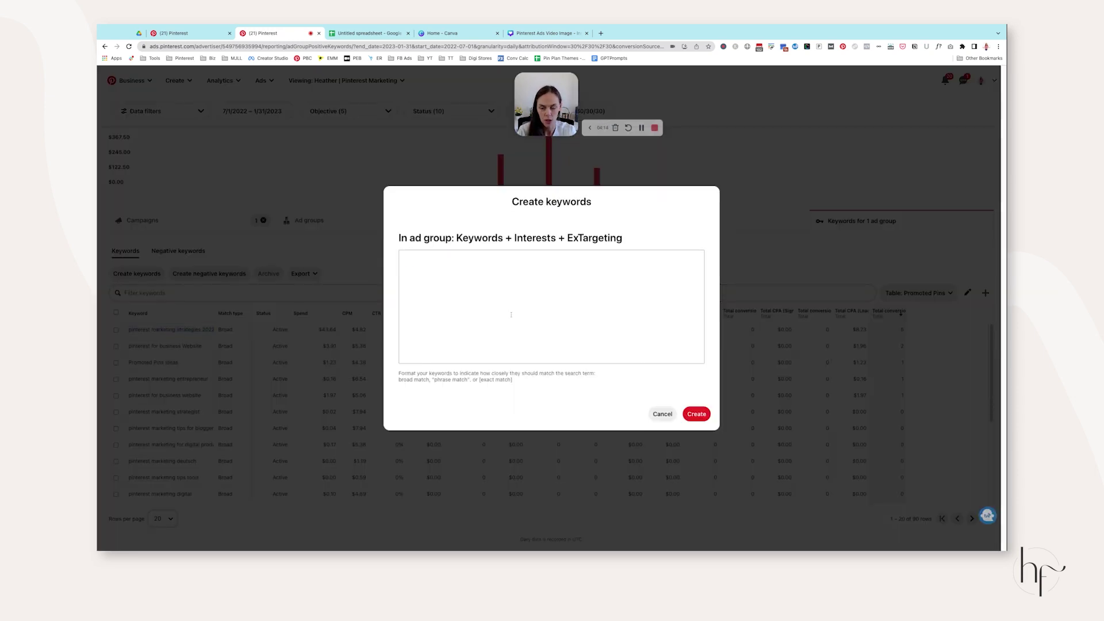
text("pinterest mar)
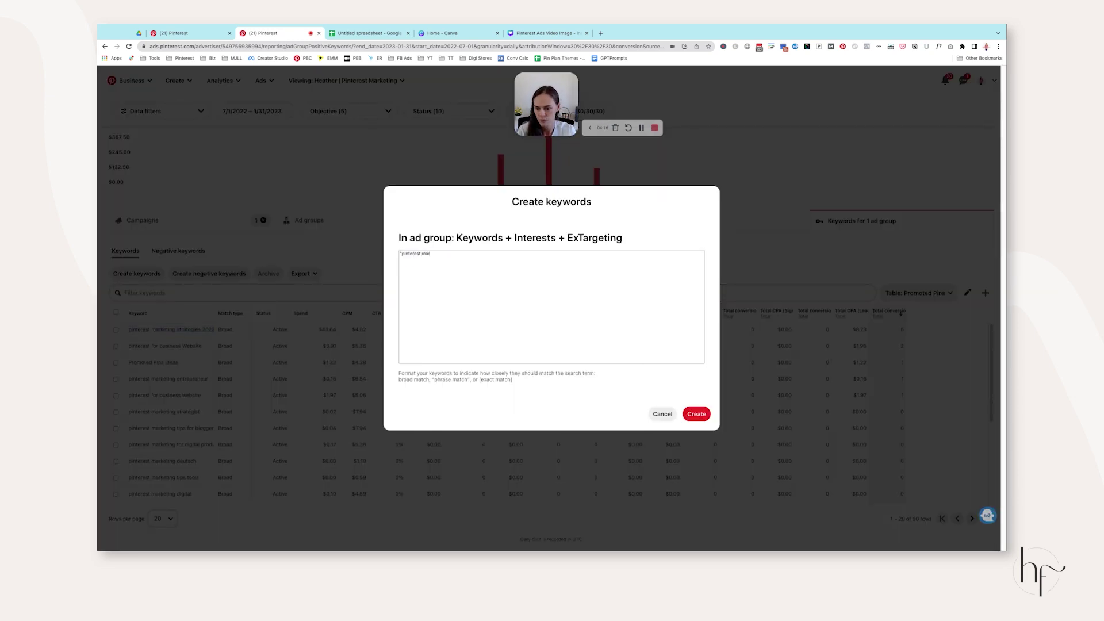
text(keting strategyies 2022")
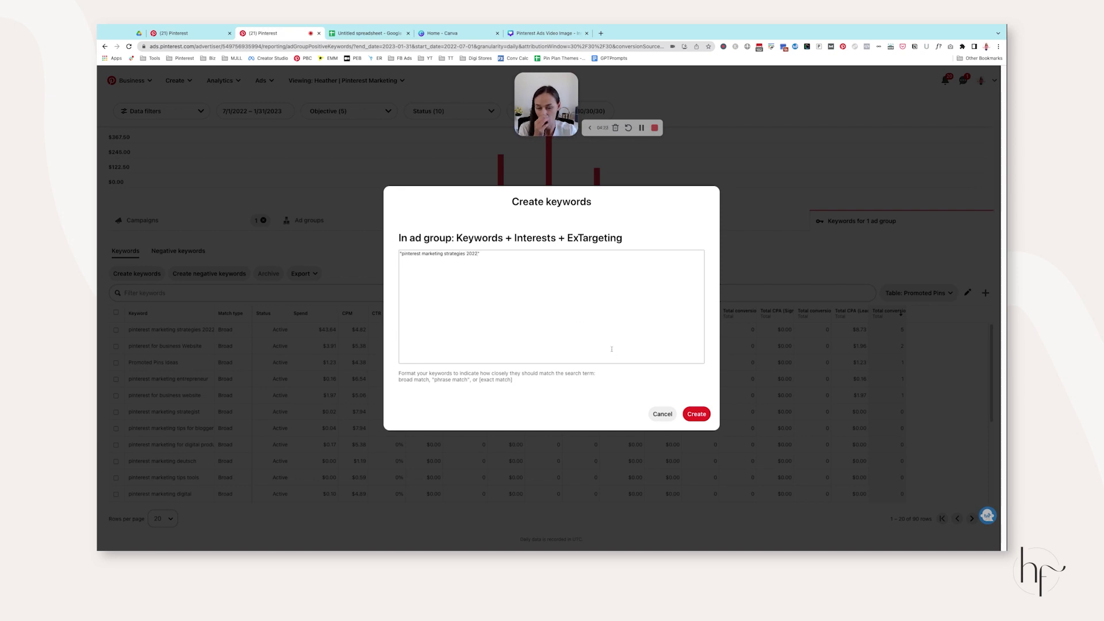
click(696, 414)
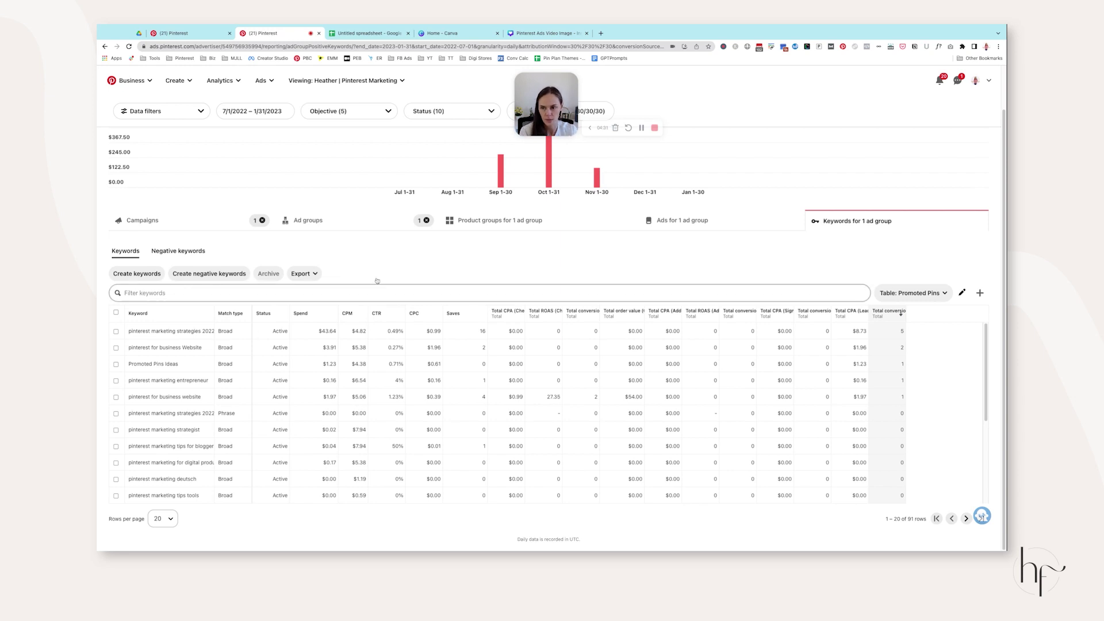
click(201, 36)
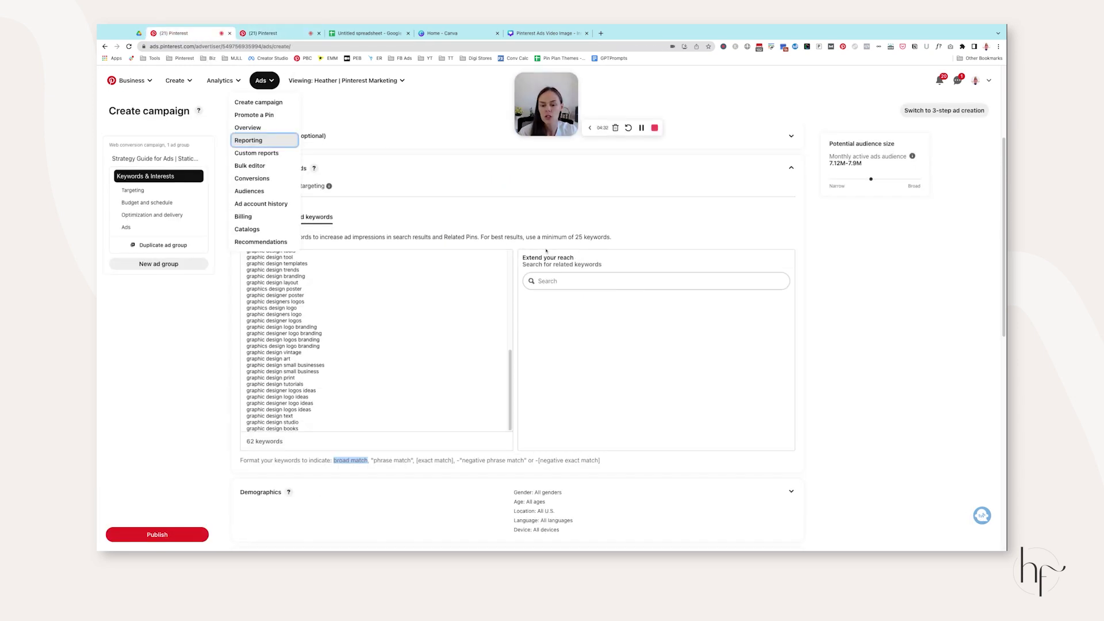
Step: Restrict the ad group's gender targeting to Female and Unspecified in the Demographics settings
click(561, 215)
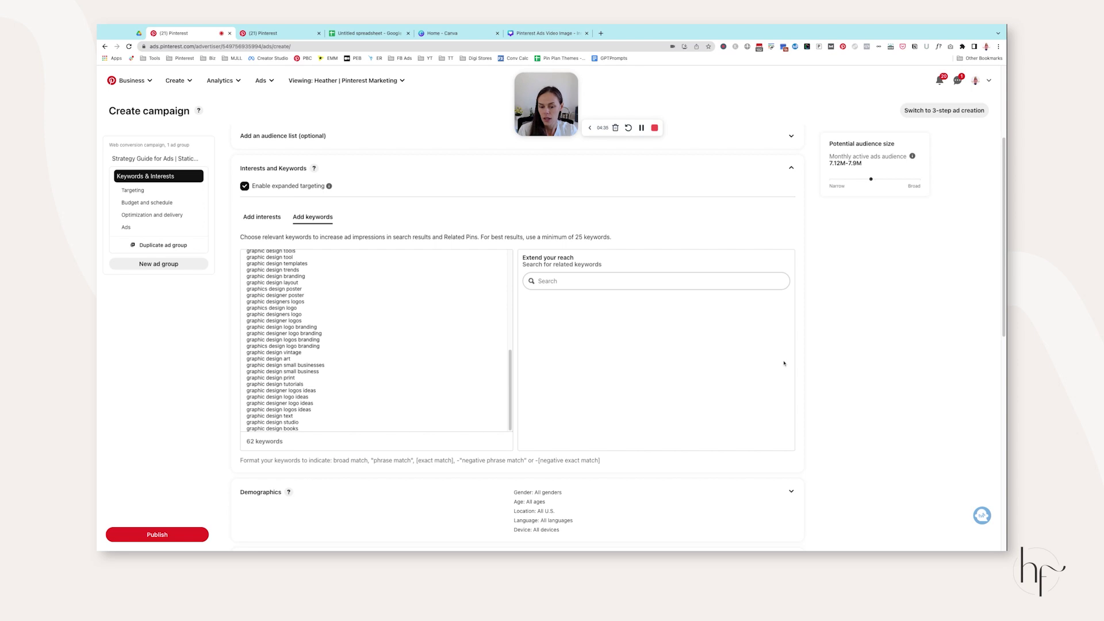
scroll(785, 365, down, 3)
click(649, 335)
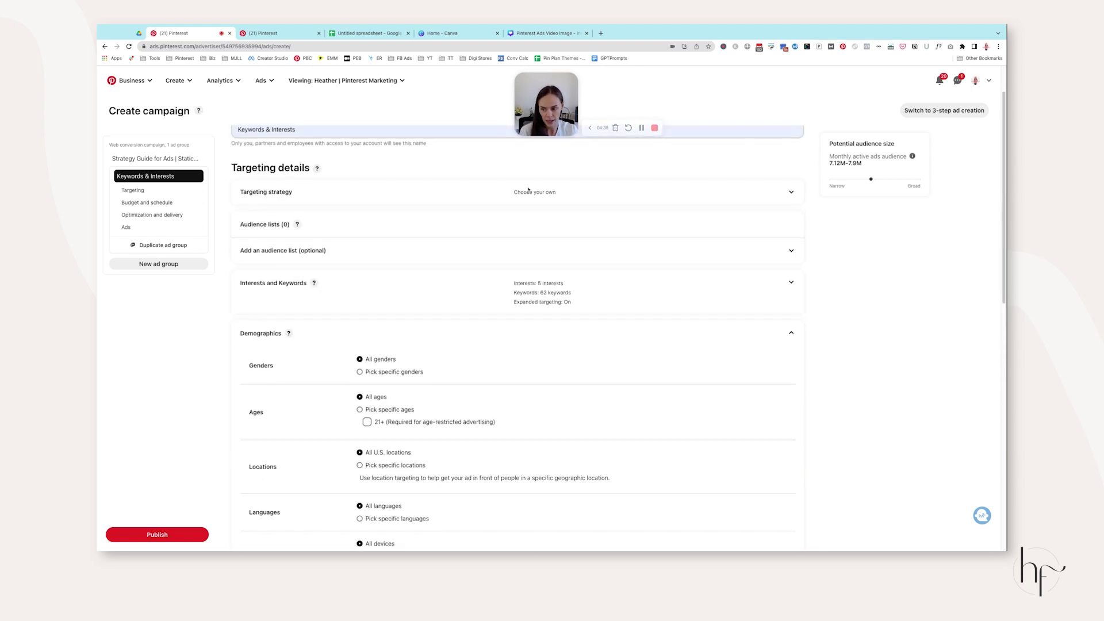
click(543, 296)
click(543, 295)
scroll(431, 190, down, 3)
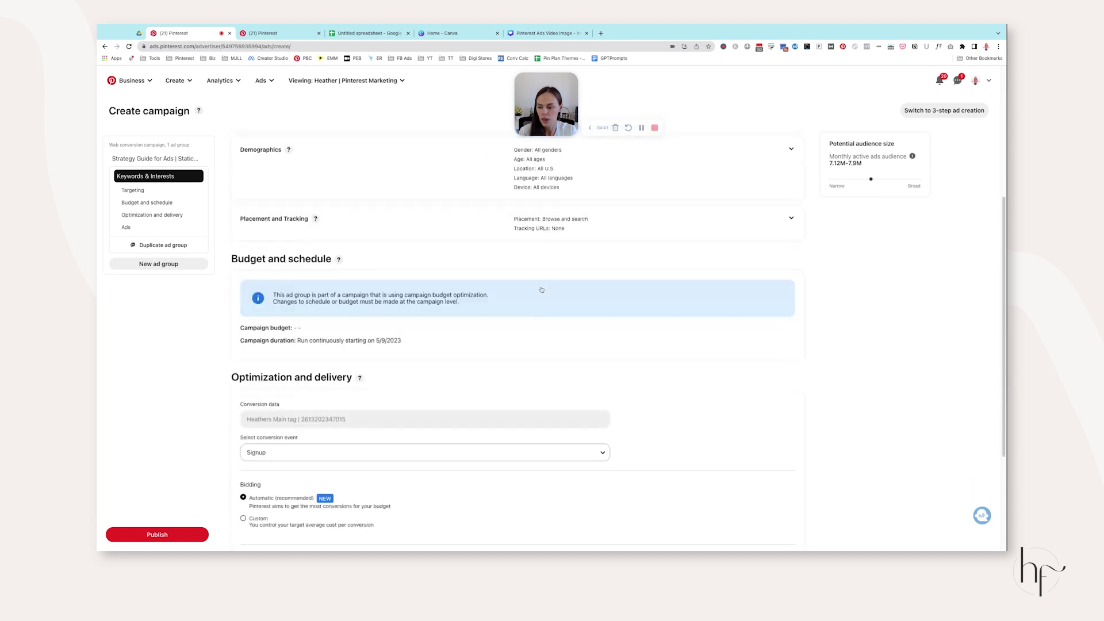
click(431, 191)
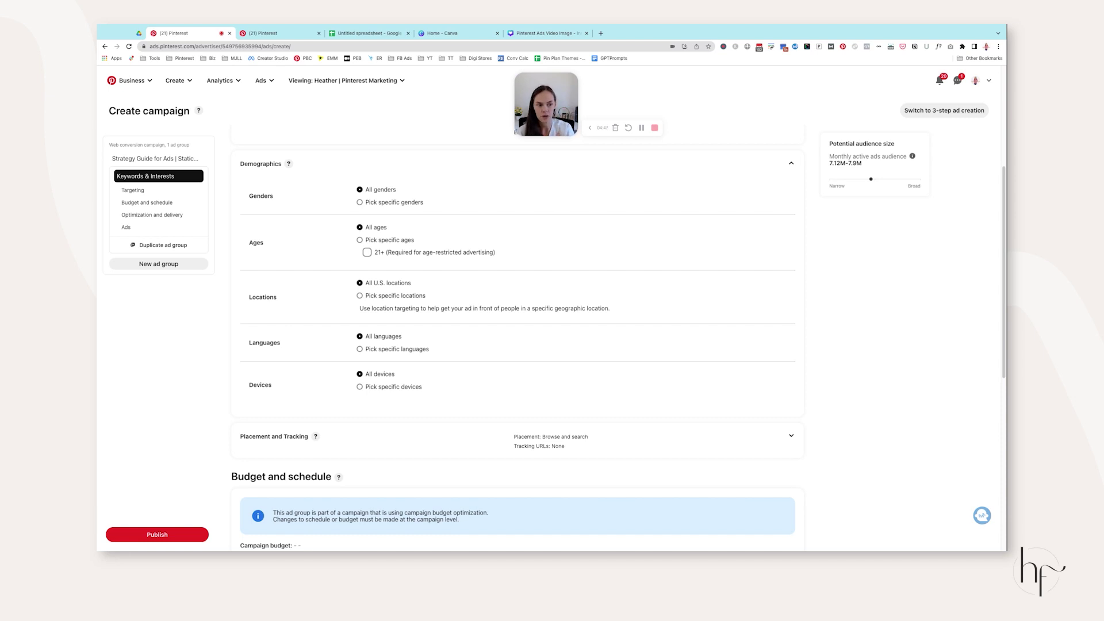
click(395, 203)
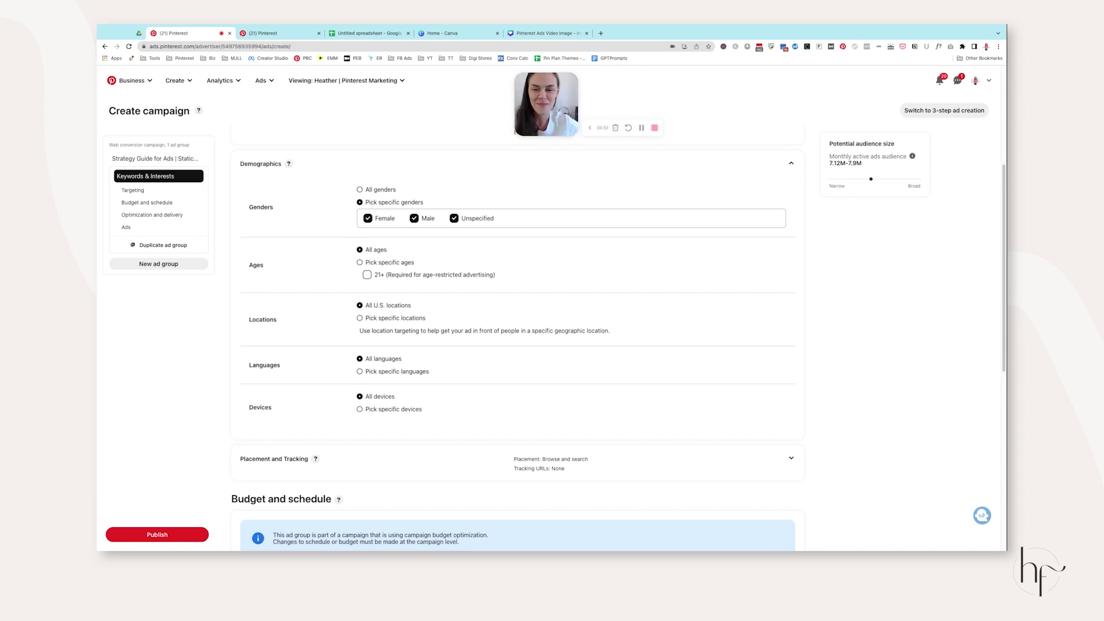
click(414, 219)
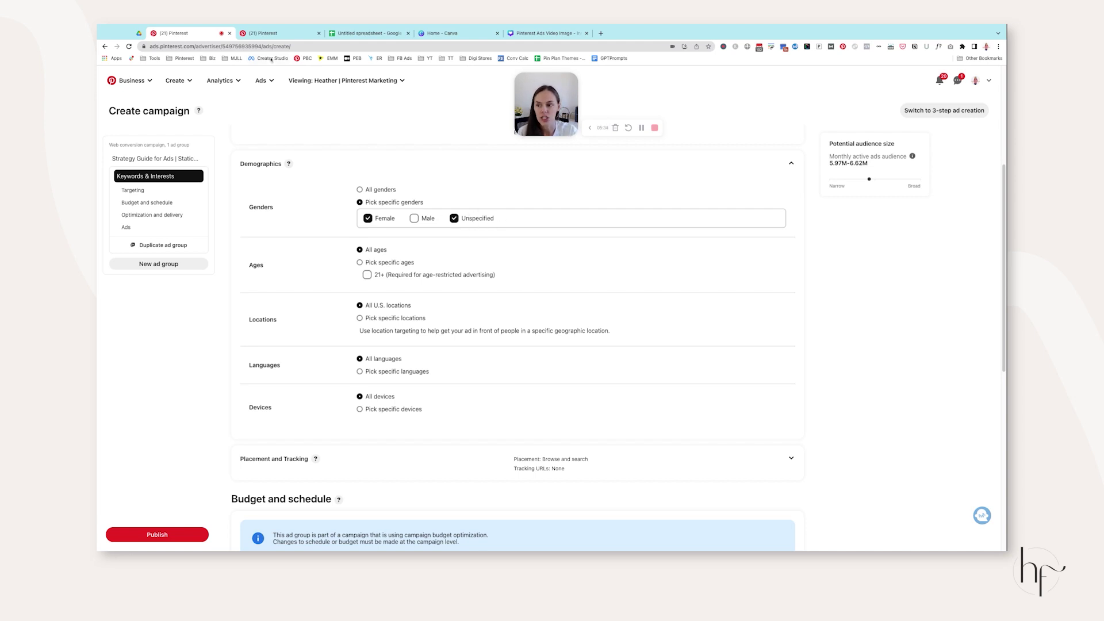
Step: Break down the "Keywords + Interests + ExTargeting" ad group report by gender, examine the conversions, and return to the campaign draft
click(271, 33)
click(499, 220)
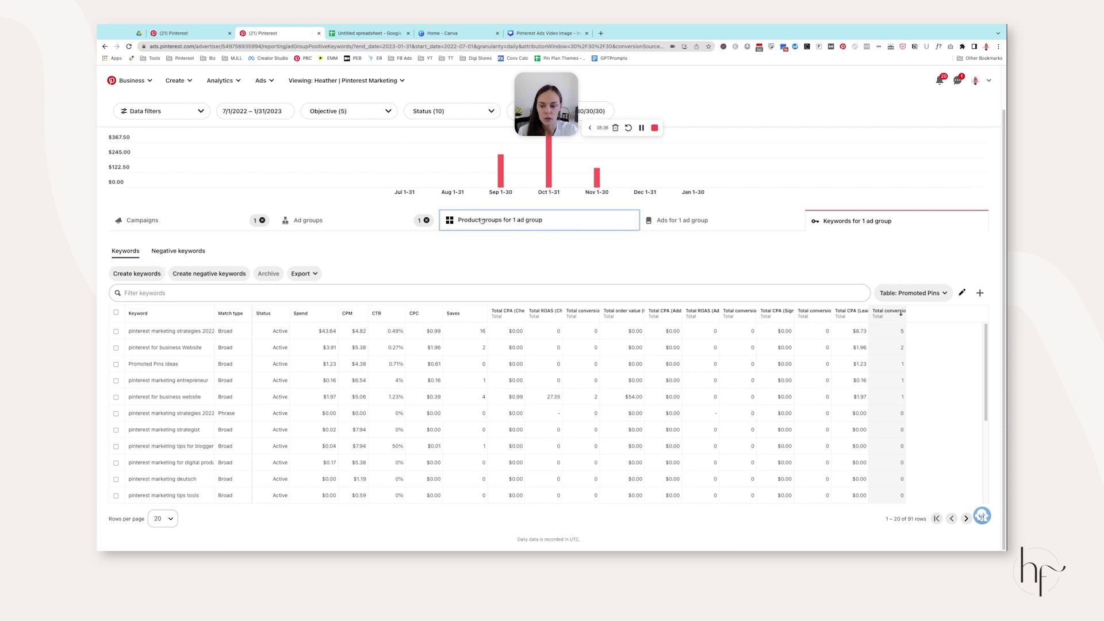
click(308, 268)
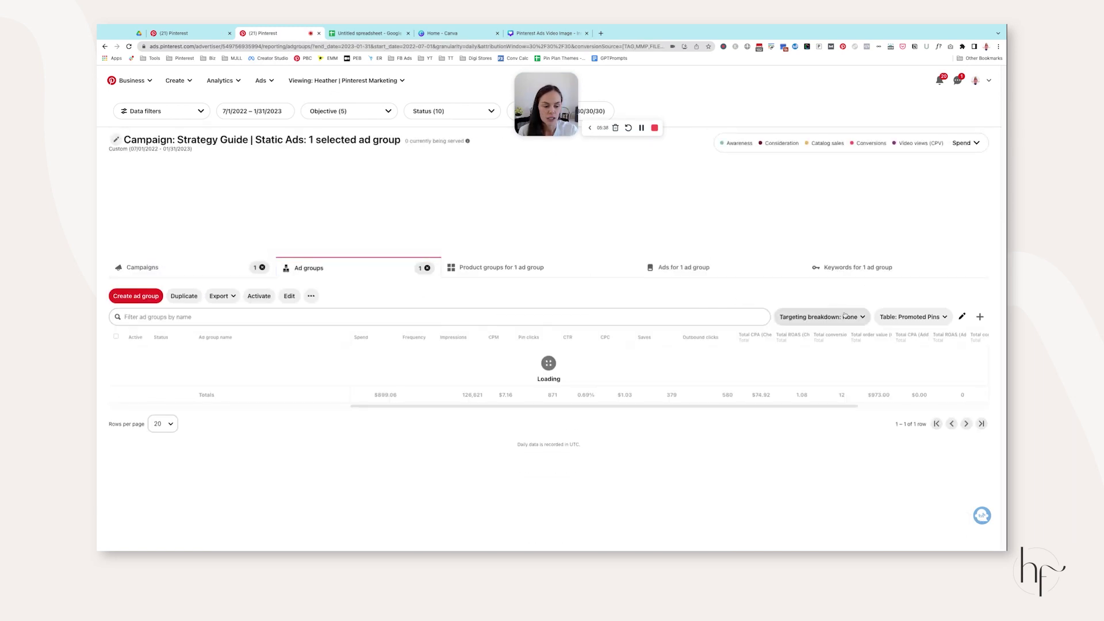
click(817, 317)
click(793, 397)
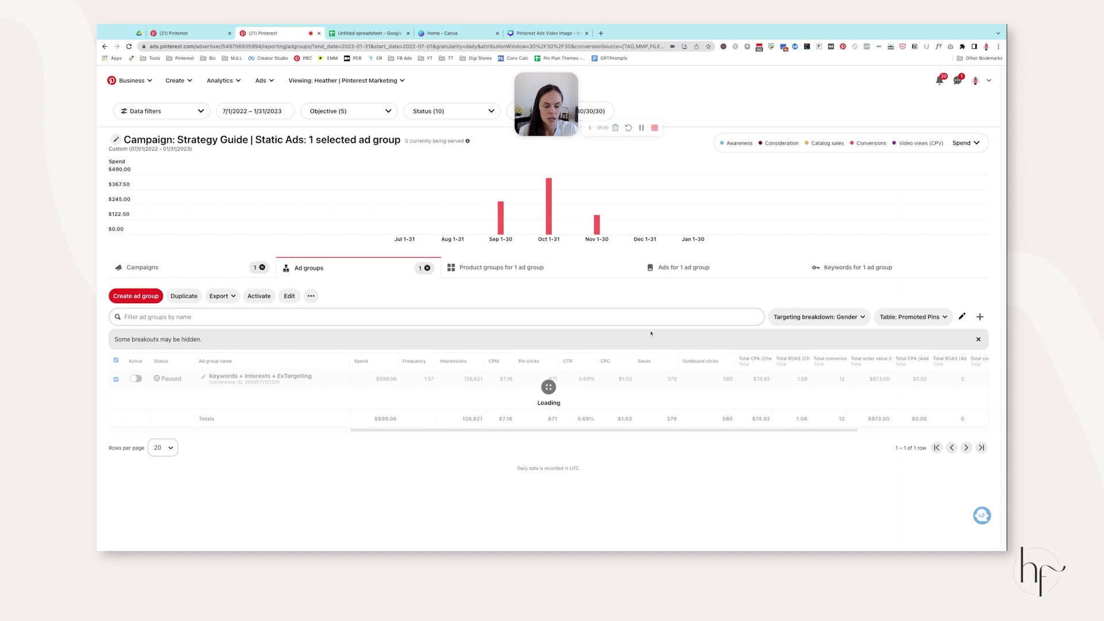
scroll(544, 446, right, 5)
double_click(679, 395)
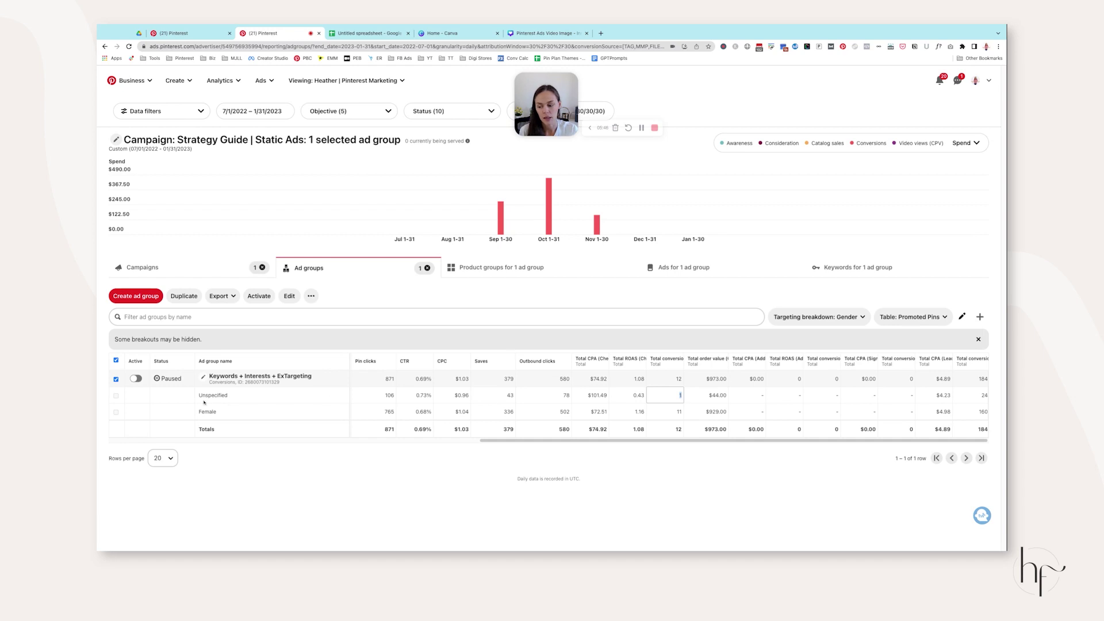
click(175, 33)
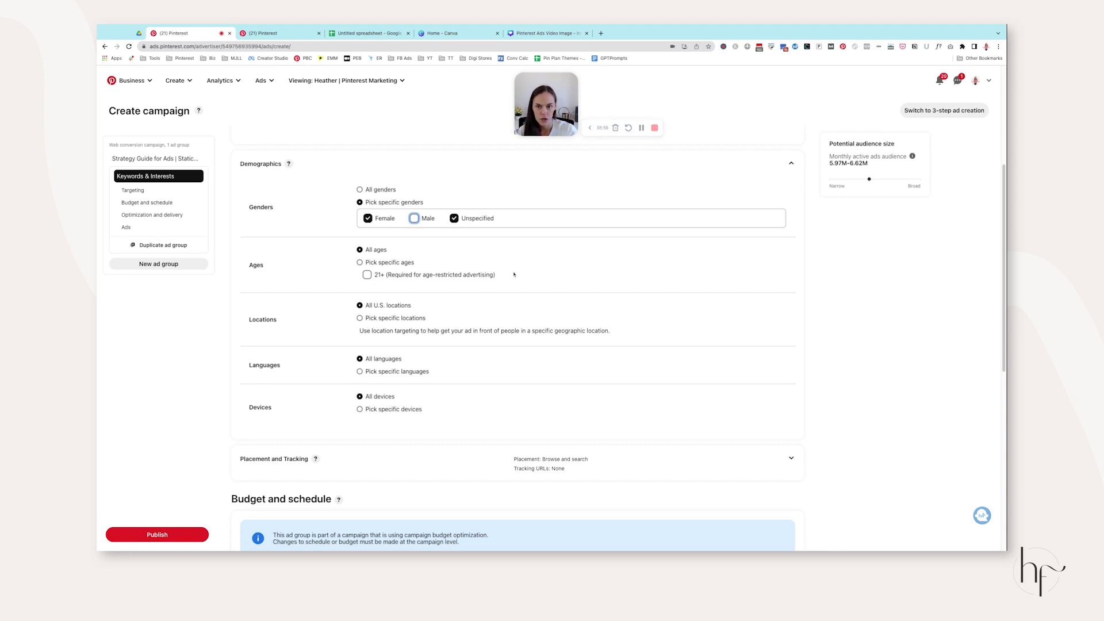
Step: Show the specific age ranges and set the age targeting back to all ages
click(359, 262)
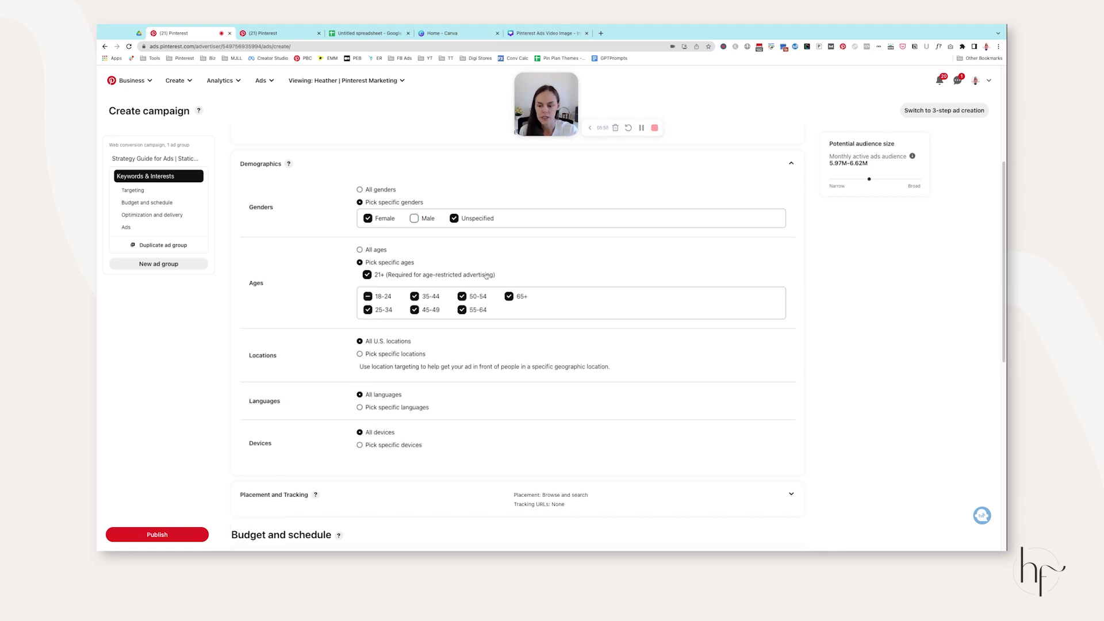
click(359, 250)
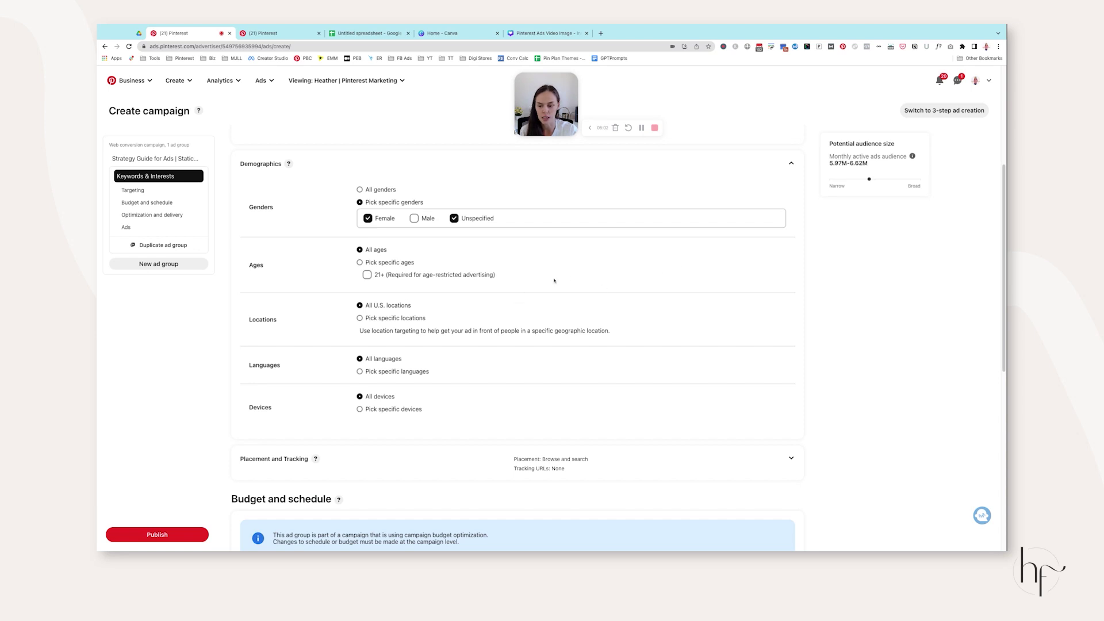
scroll(541, 293, down, 1)
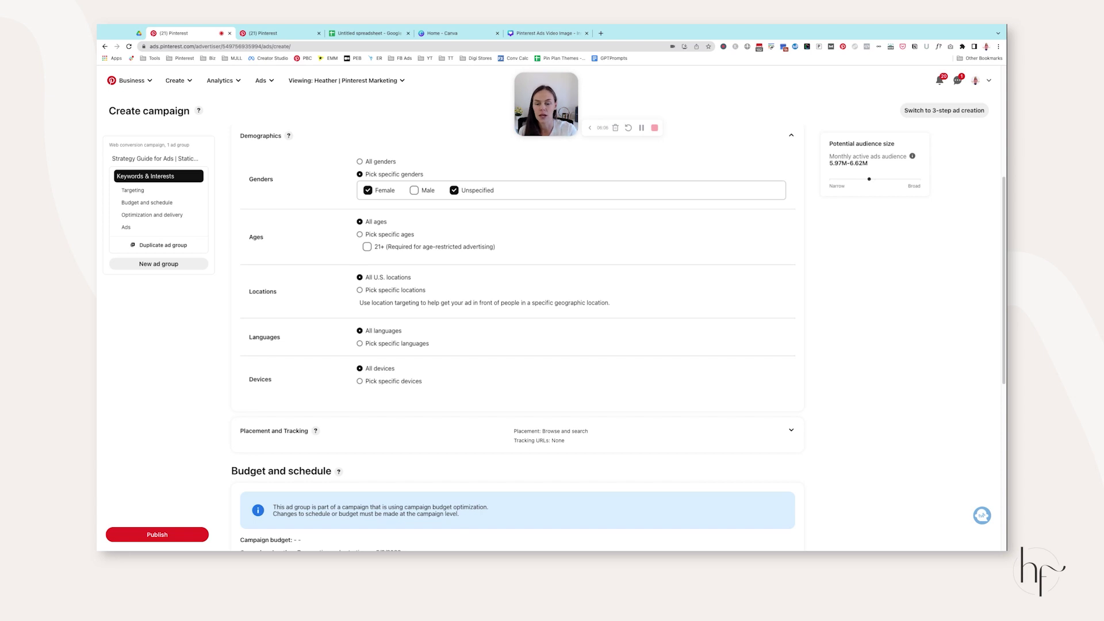
Step: Open the Placement and Tracking settings and review the ad placement options
scroll(274, 231, down, 5)
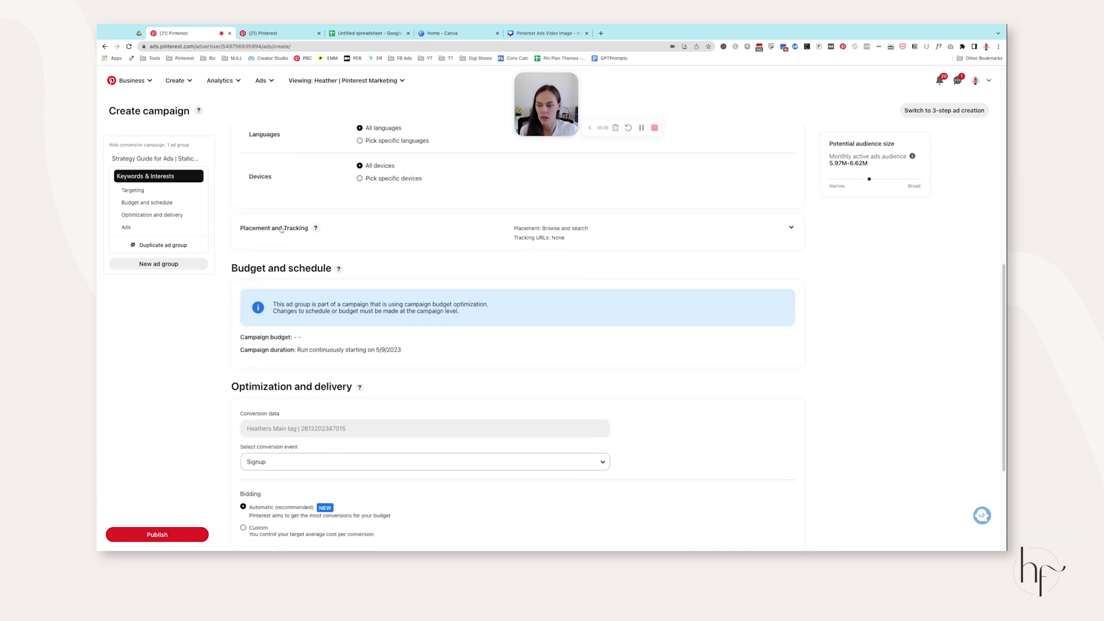
click(274, 230)
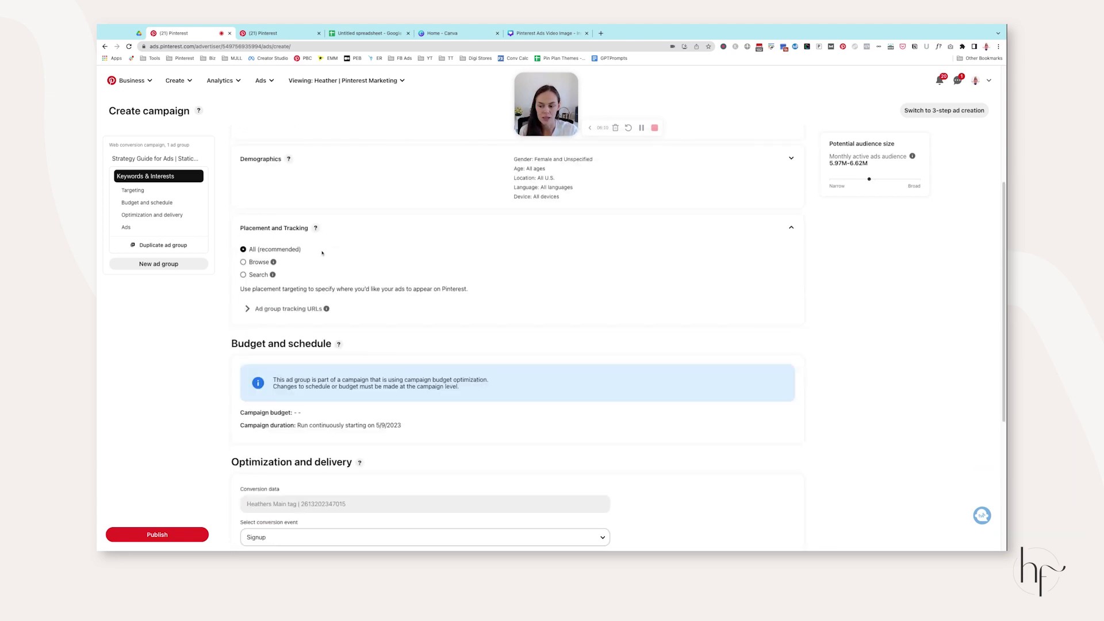
click(292, 37)
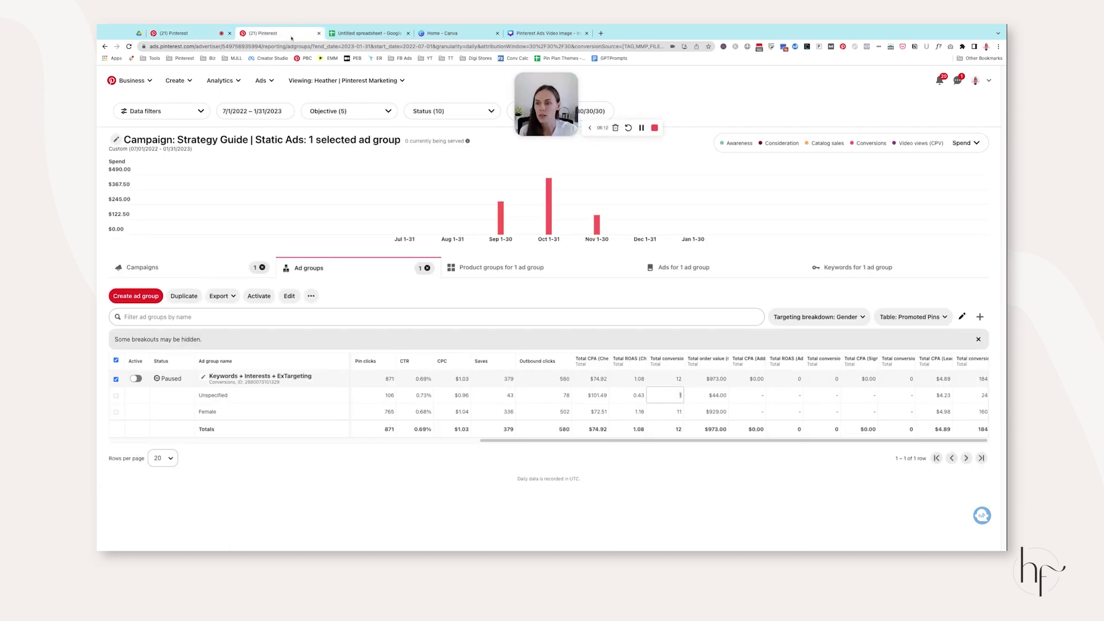
click(150, 81)
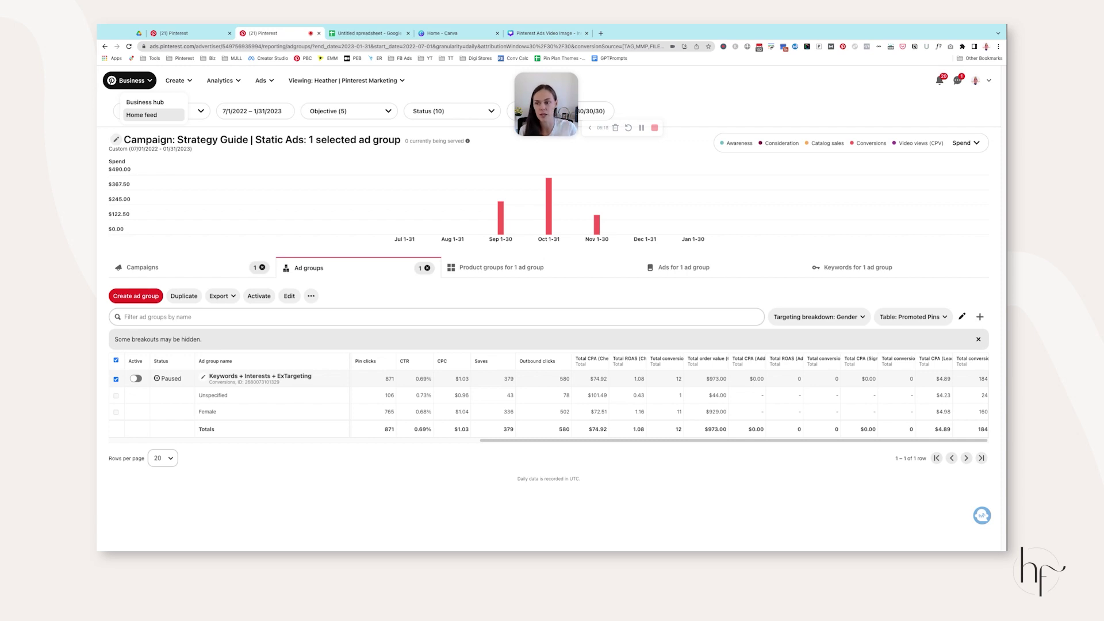
click(174, 33)
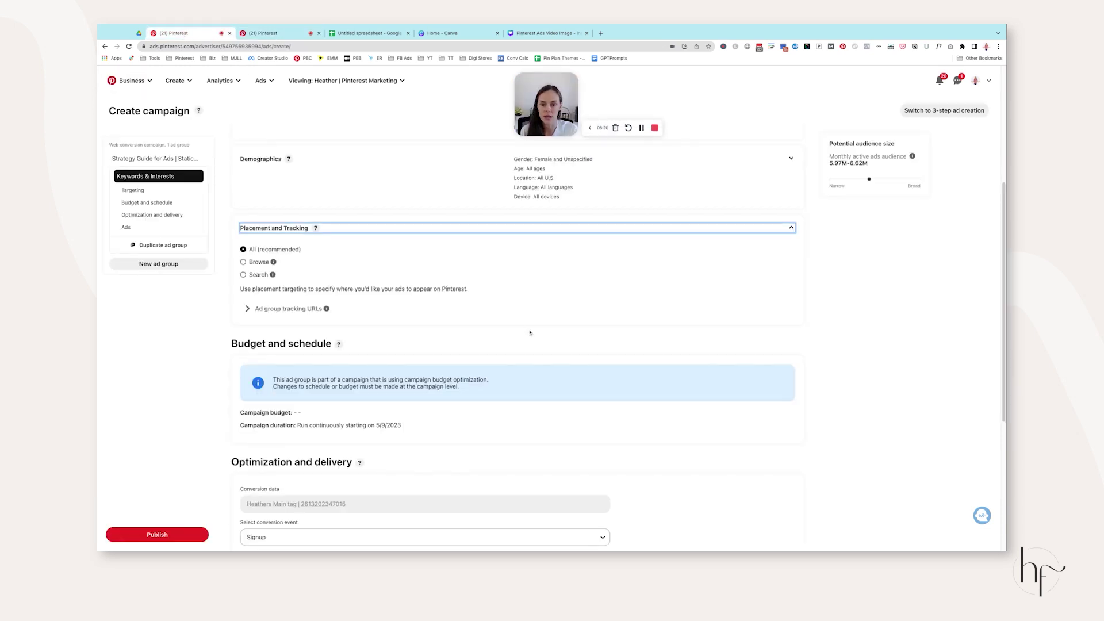
Step: Review the ad group's budget and schedule notice and its optimization and delivery settings, including the conversion event
scroll(500, 293, down, 1)
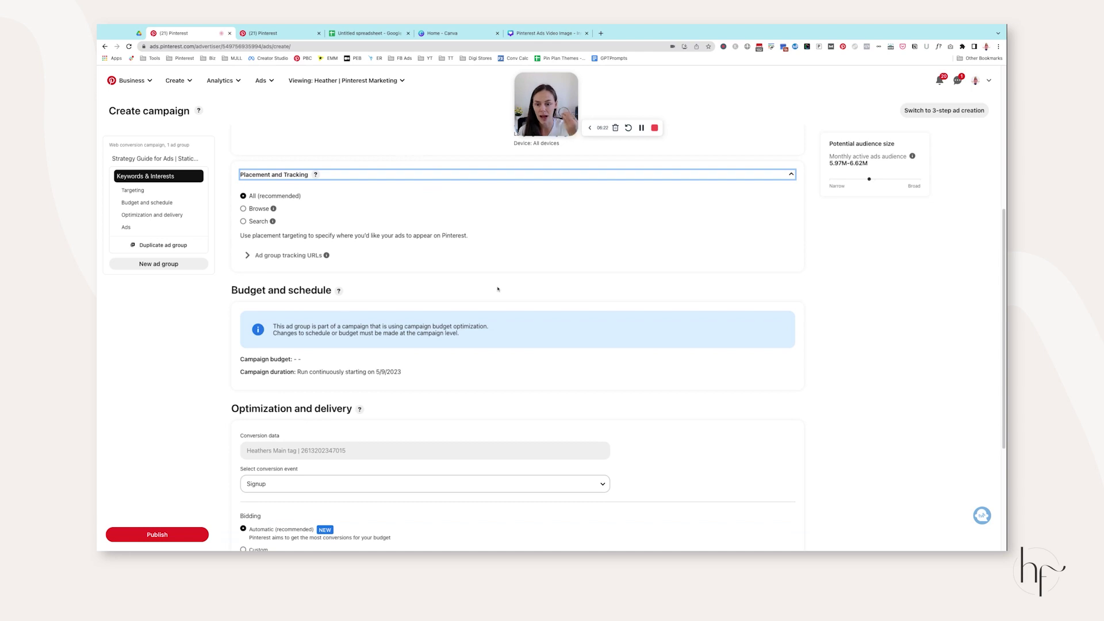
scroll(371, 272, down, 1)
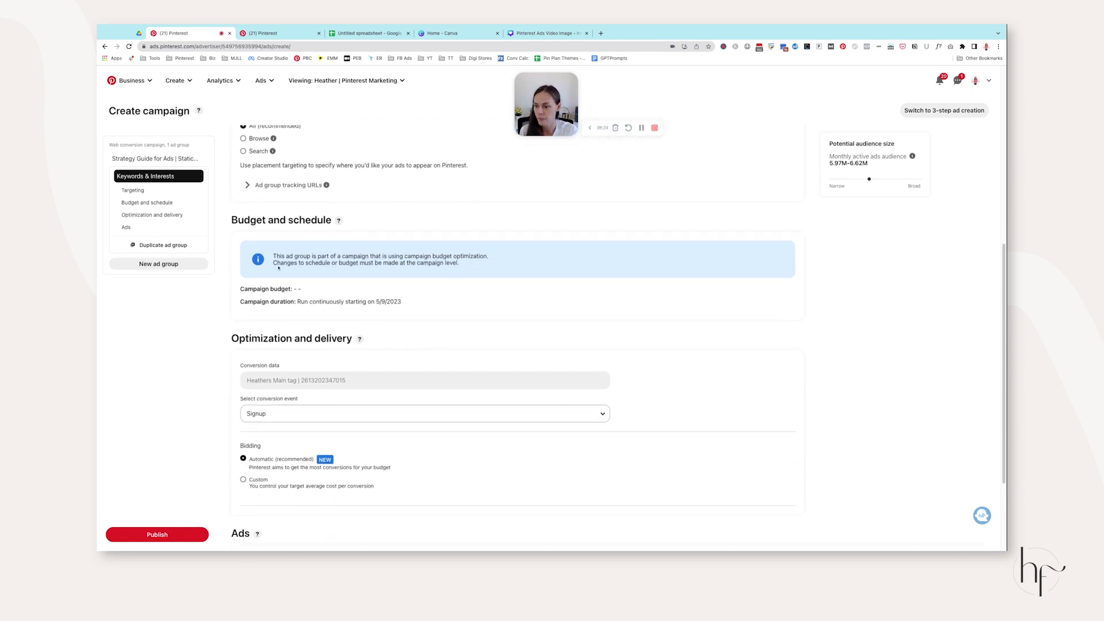
scroll(300, 324, down, 2)
drag(232, 201, 382, 209)
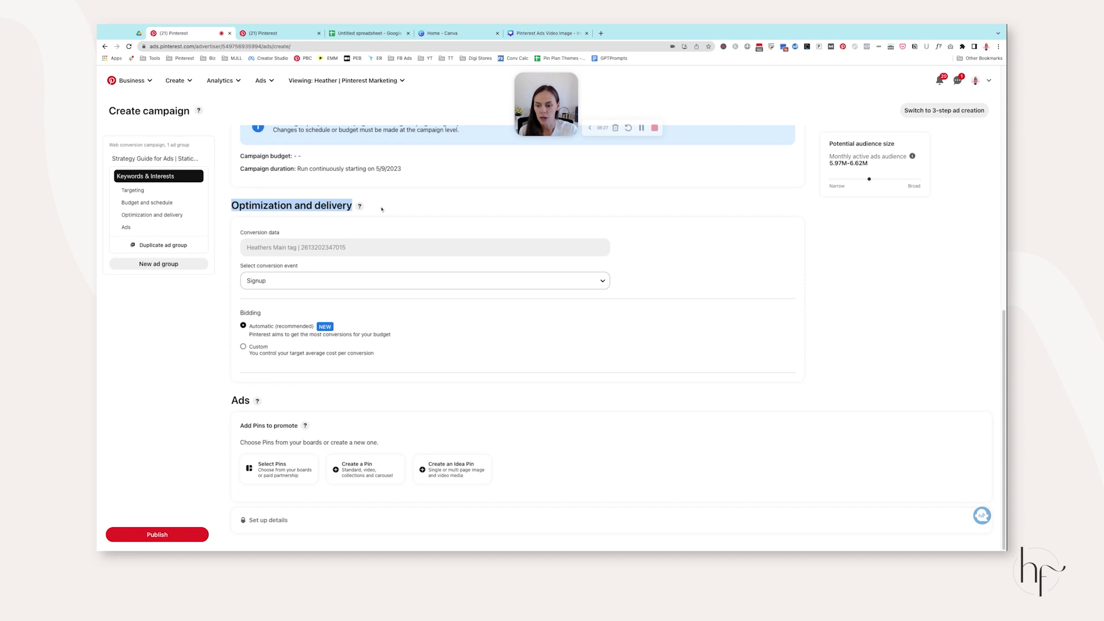
click(309, 295)
click(276, 286)
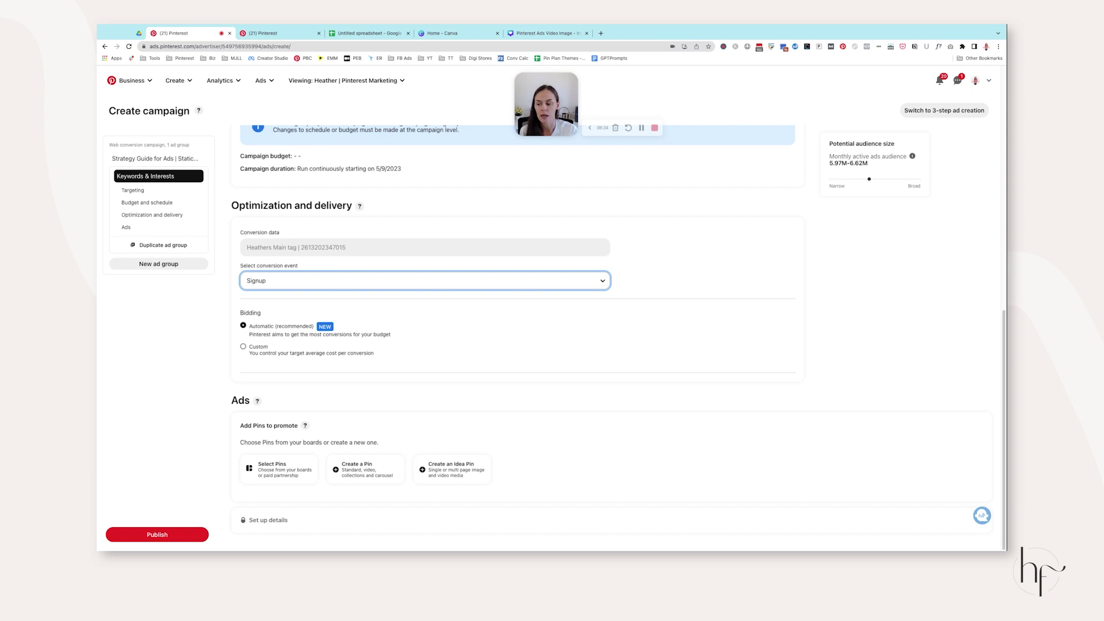
Step: Start a separate new campaign for comparison without resuming the saved work, and choose the Consideration objective
click(263, 33)
click(260, 81)
click(273, 103)
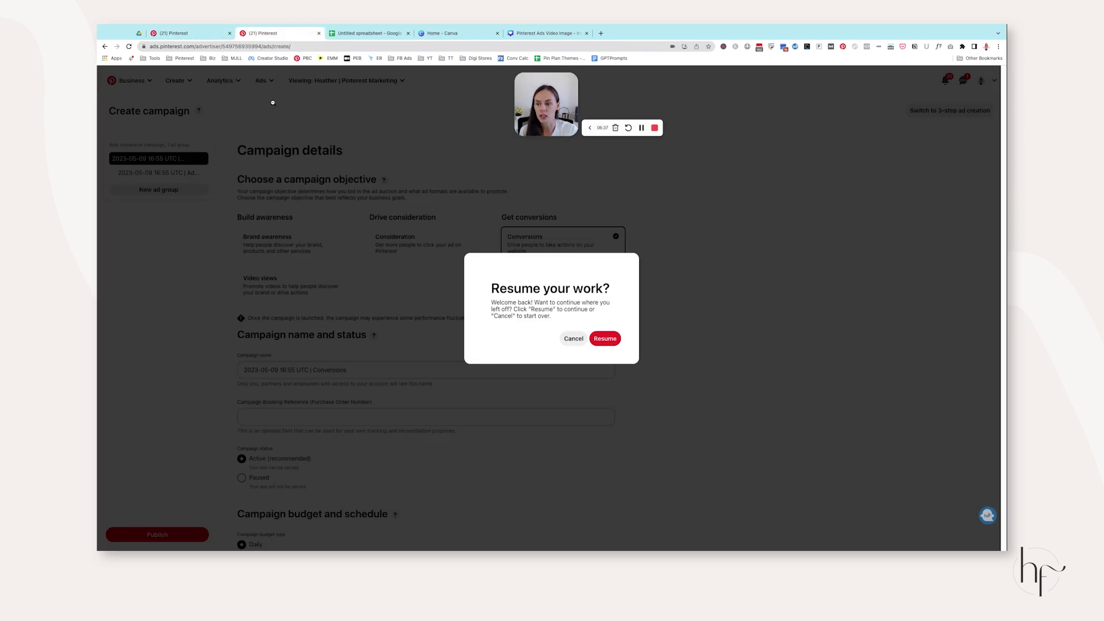
click(573, 338)
click(431, 243)
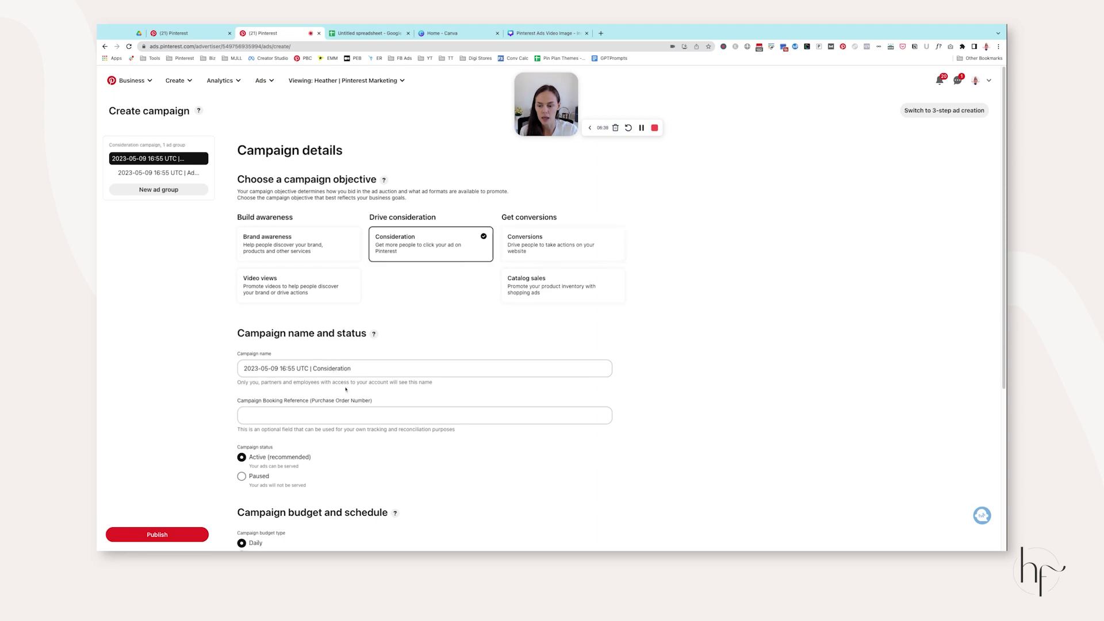
Step: Select the "Choose your own" targeting strategy for the consideration campaign's ad group and reach its optimization and delivery settings
click(158, 173)
scroll(676, 345, down, 1)
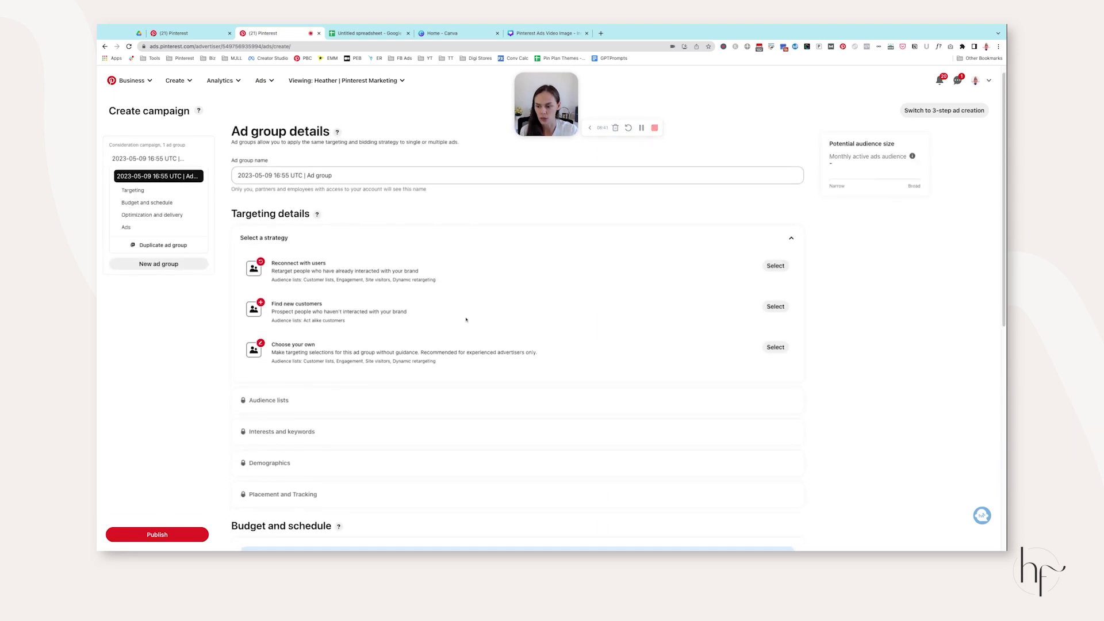
scroll(428, 352, down, 3)
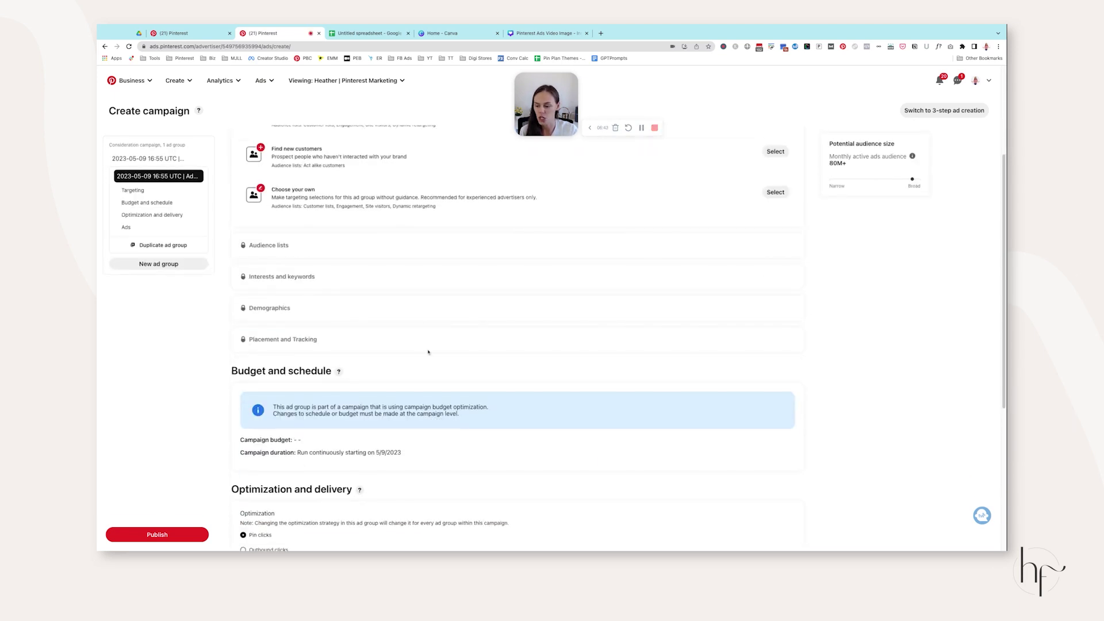
click(777, 192)
scroll(472, 333, down, 6)
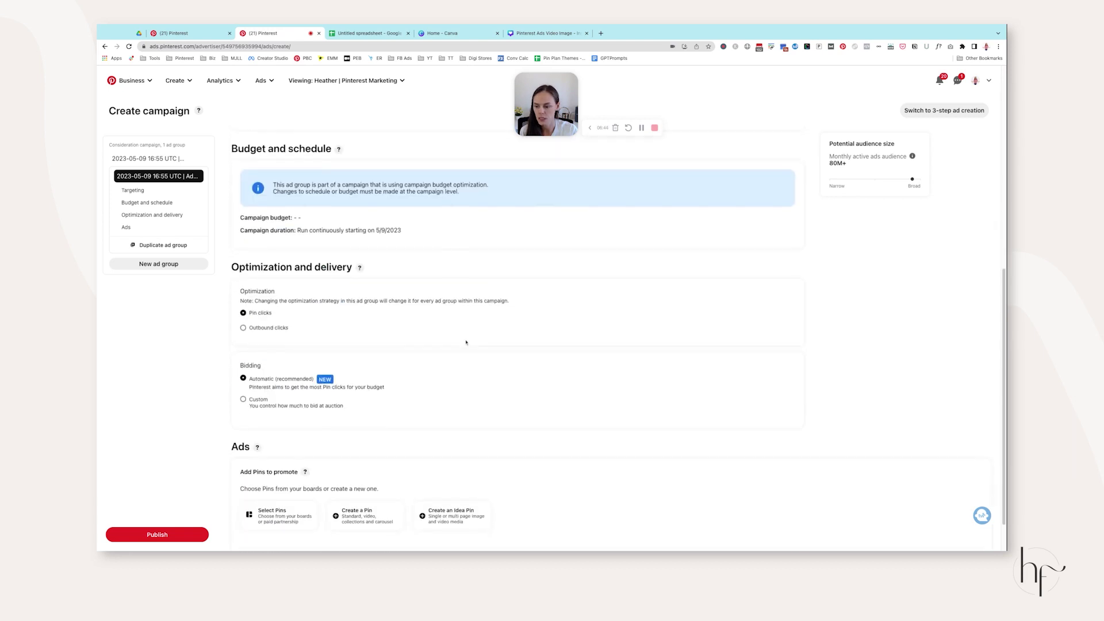
Step: Compare the Pin clicks and Outbound clicks optimization options, leaving Pin clicks selected
drag(231, 221, 352, 222)
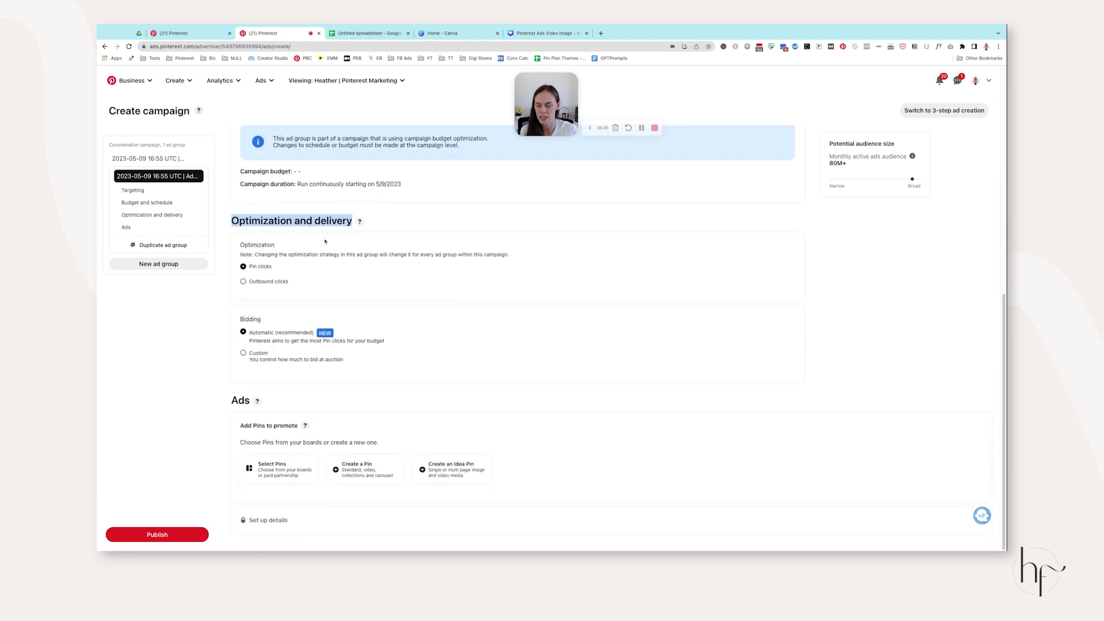
drag(245, 245, 289, 281)
click(401, 270)
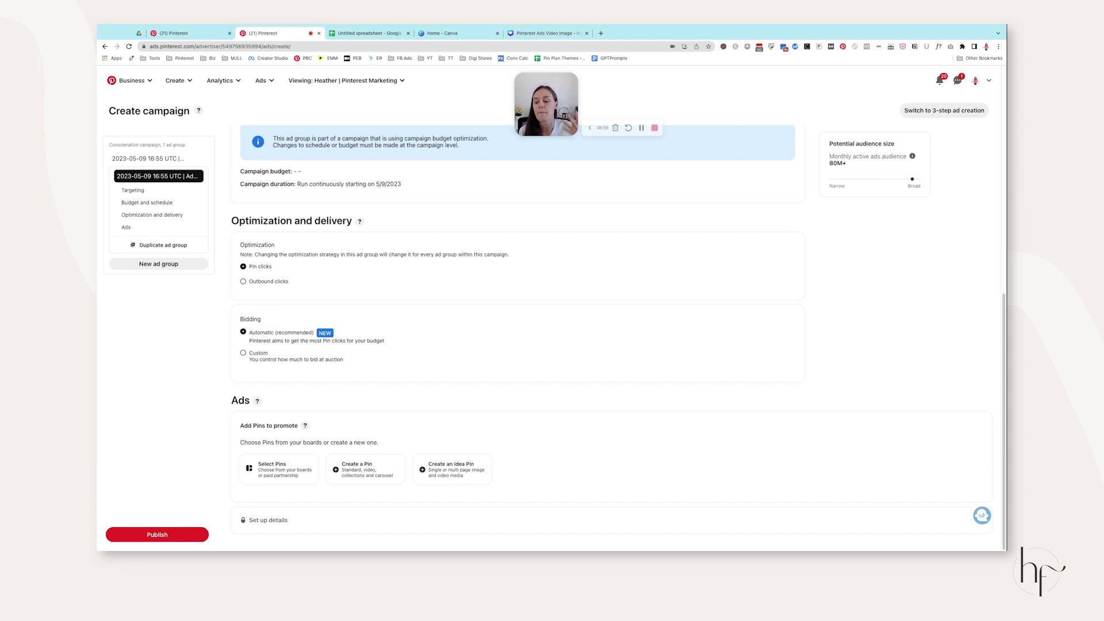
click(270, 282)
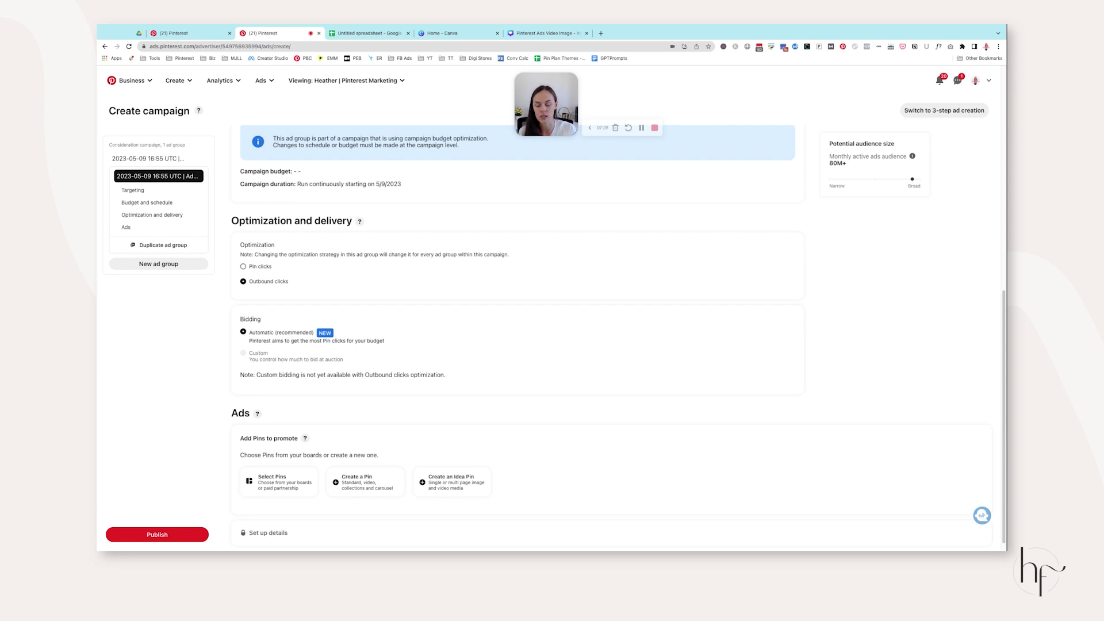
click(260, 267)
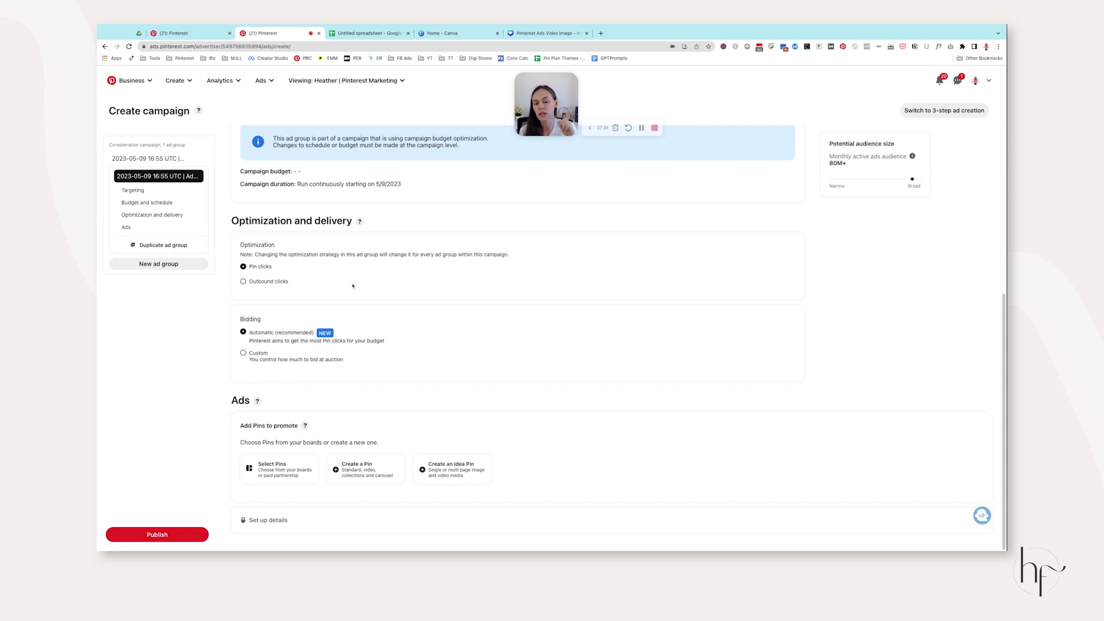
Step: Return to the strategy guide campaign draft and set its conversion event to Lead
drag(242, 220, 351, 222)
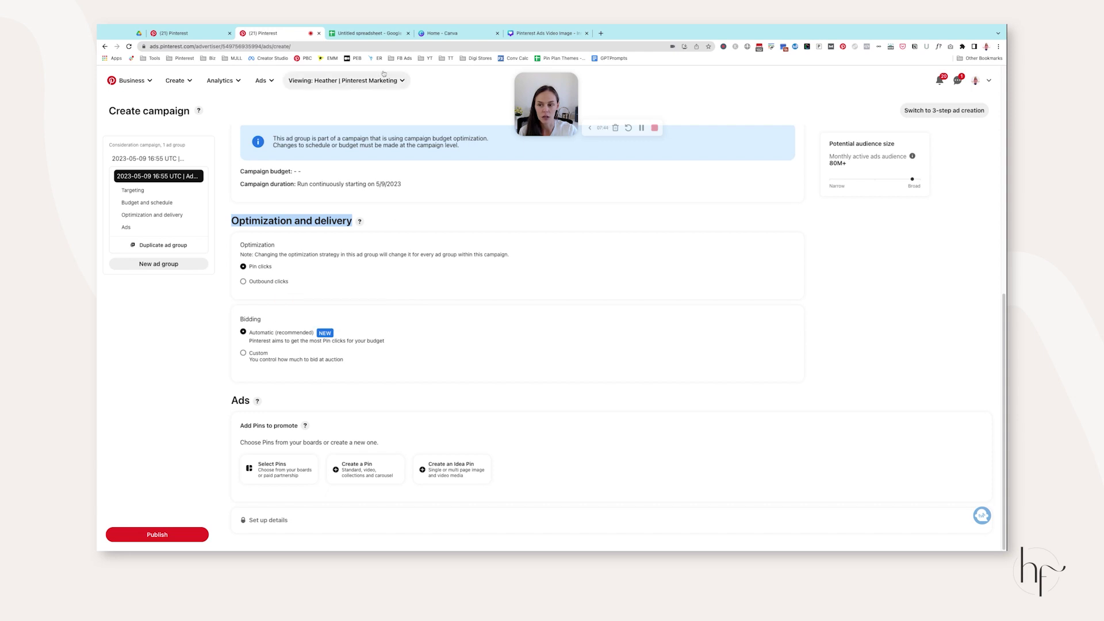
click(183, 34)
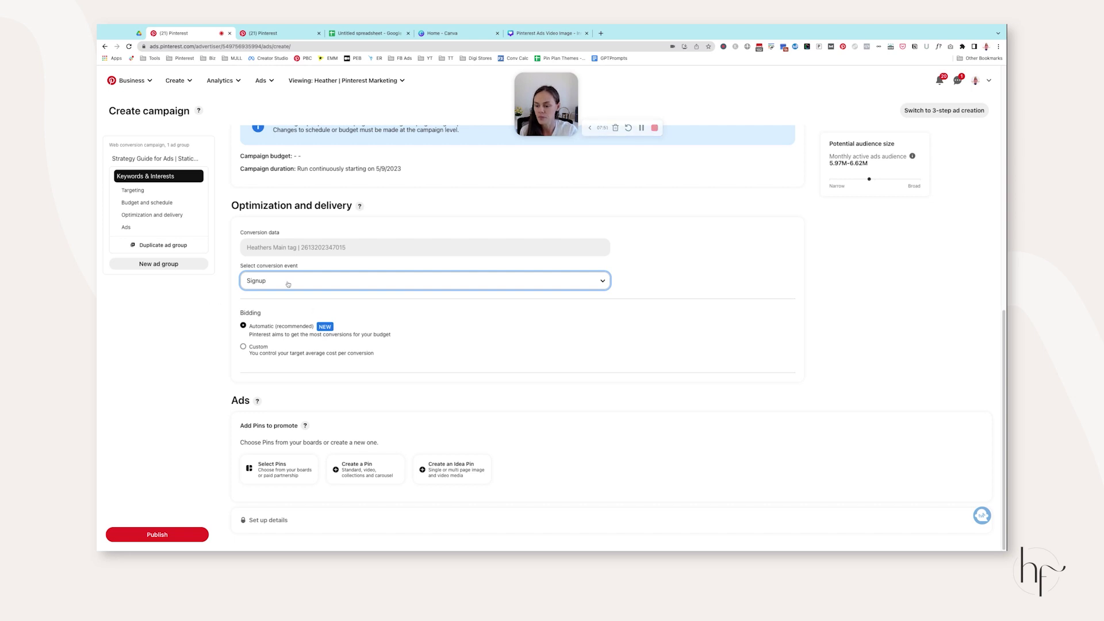
key(l)
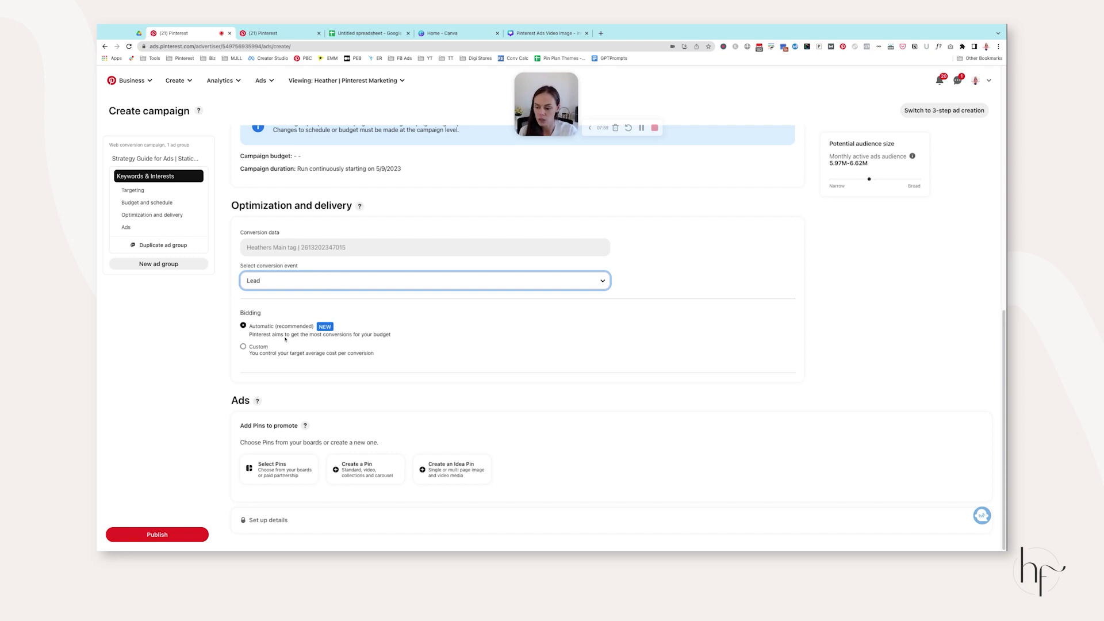
Step: Look at the existing Pins picker and the Pin builder for the ad group, closing both without adding anything
click(291, 484)
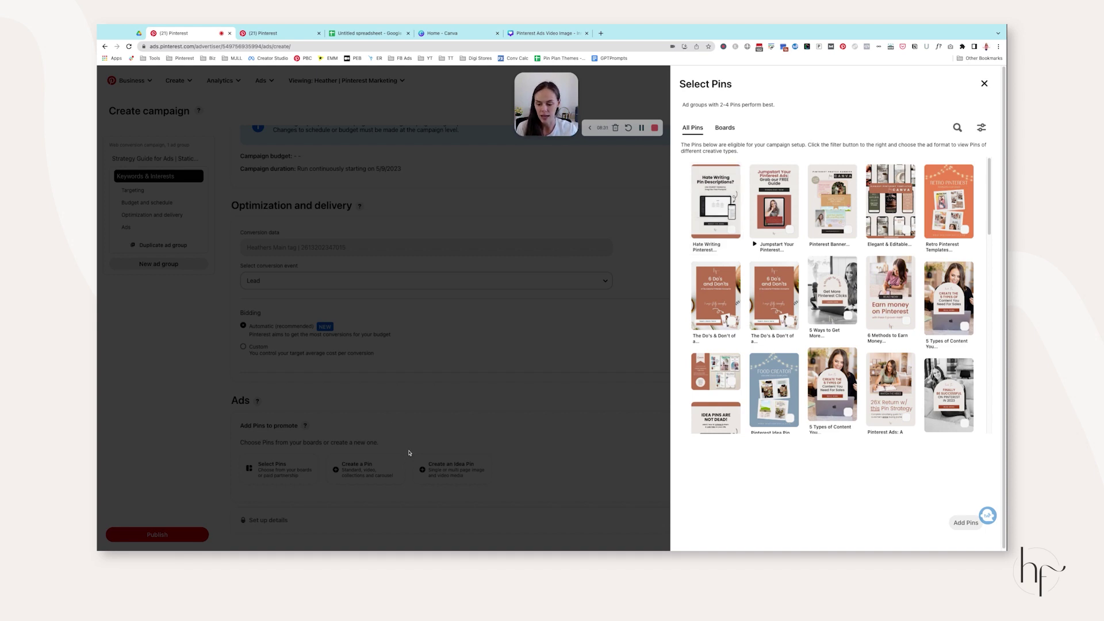
click(985, 84)
click(361, 479)
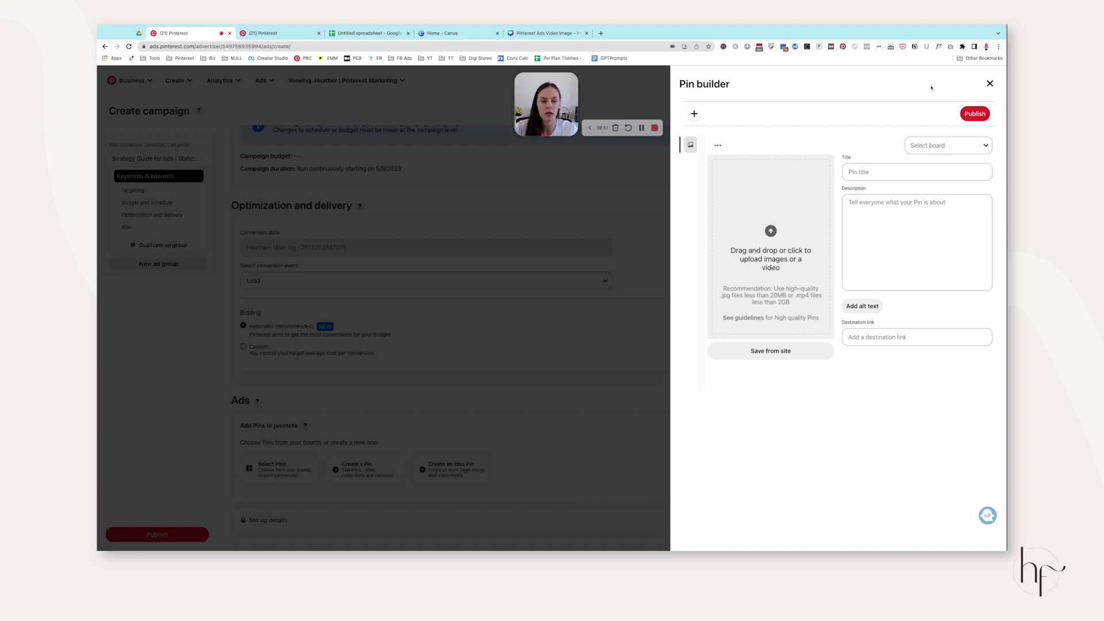
click(990, 84)
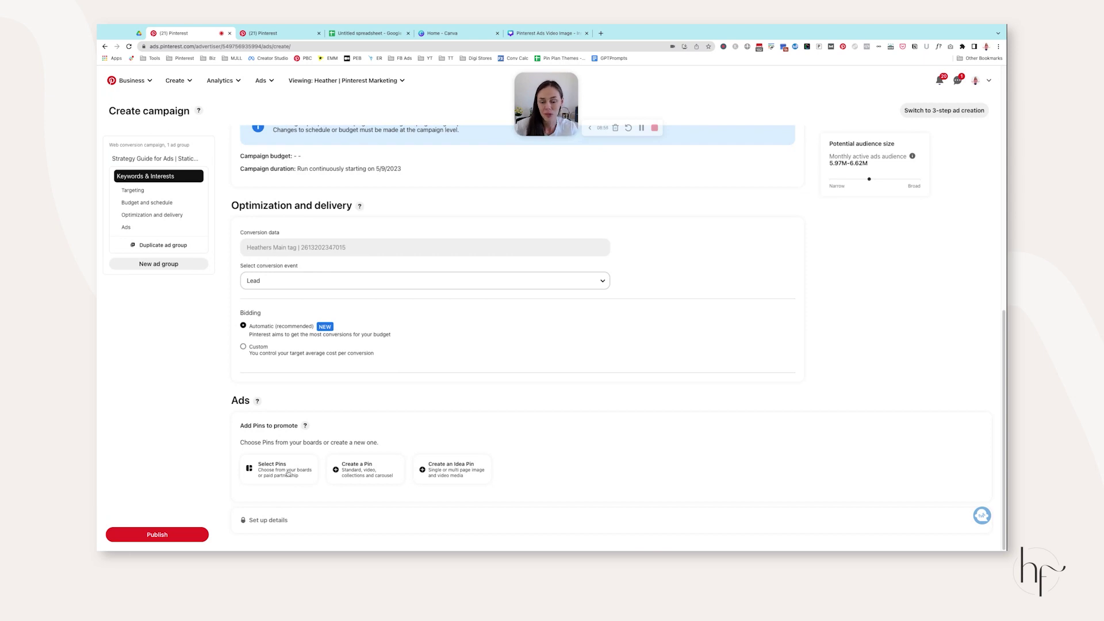
Step: Add the Jumpstart Your Pinterest Ads video, the Pinterest Idea Pin templates and a Use Tailwind Ghostwriter Pin to the ad group
click(276, 469)
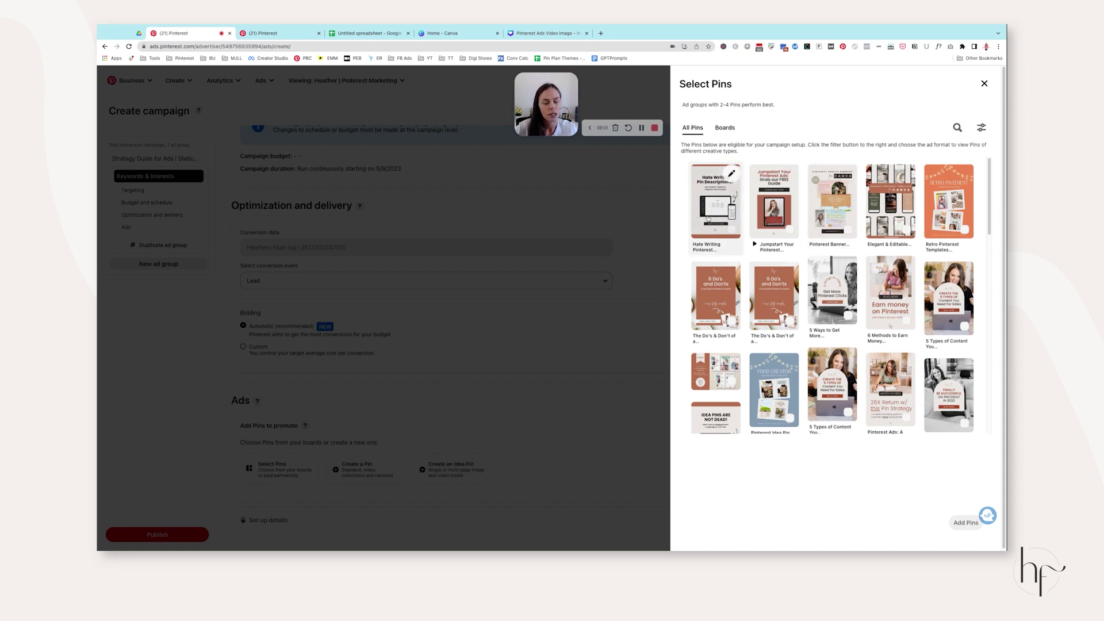
click(791, 230)
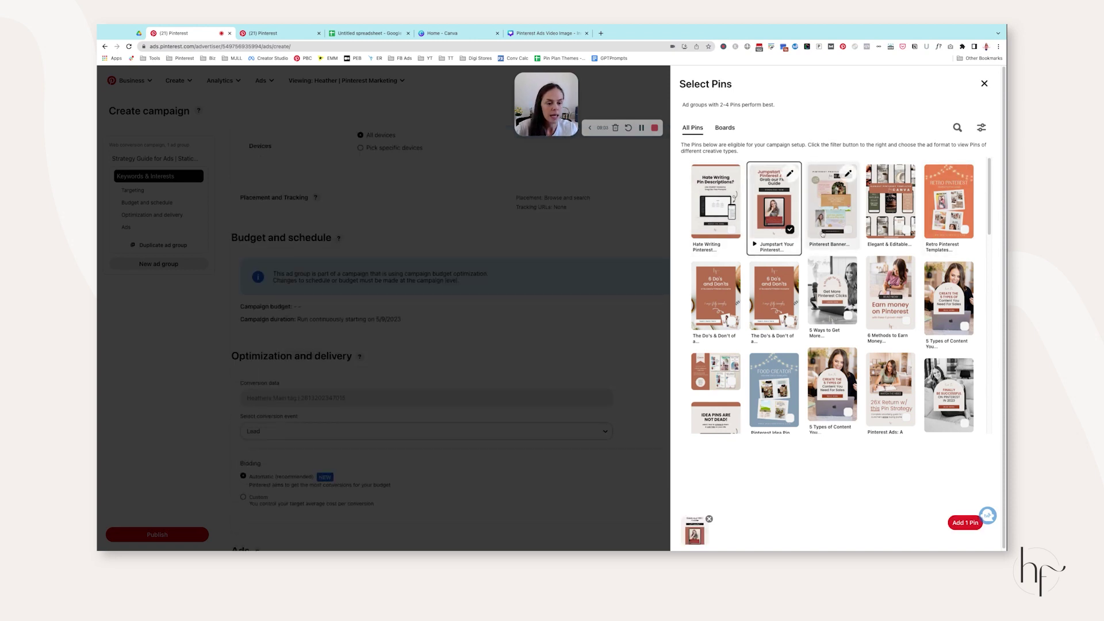
scroll(914, 299, down, 1)
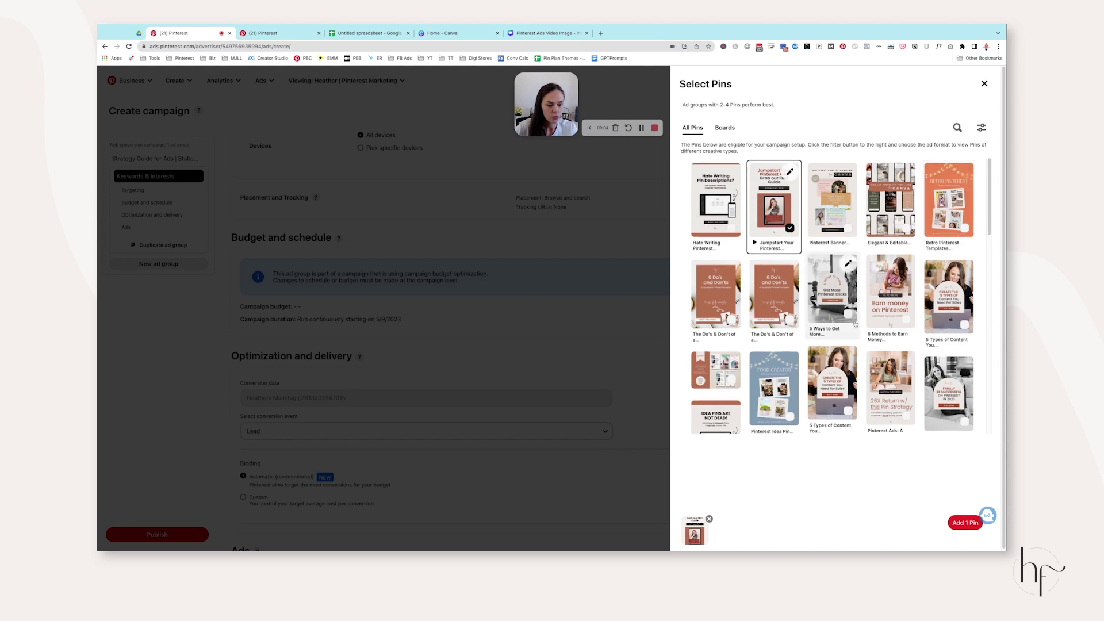
click(790, 416)
scroll(858, 363, down, 1)
scroll(858, 363, down, 3)
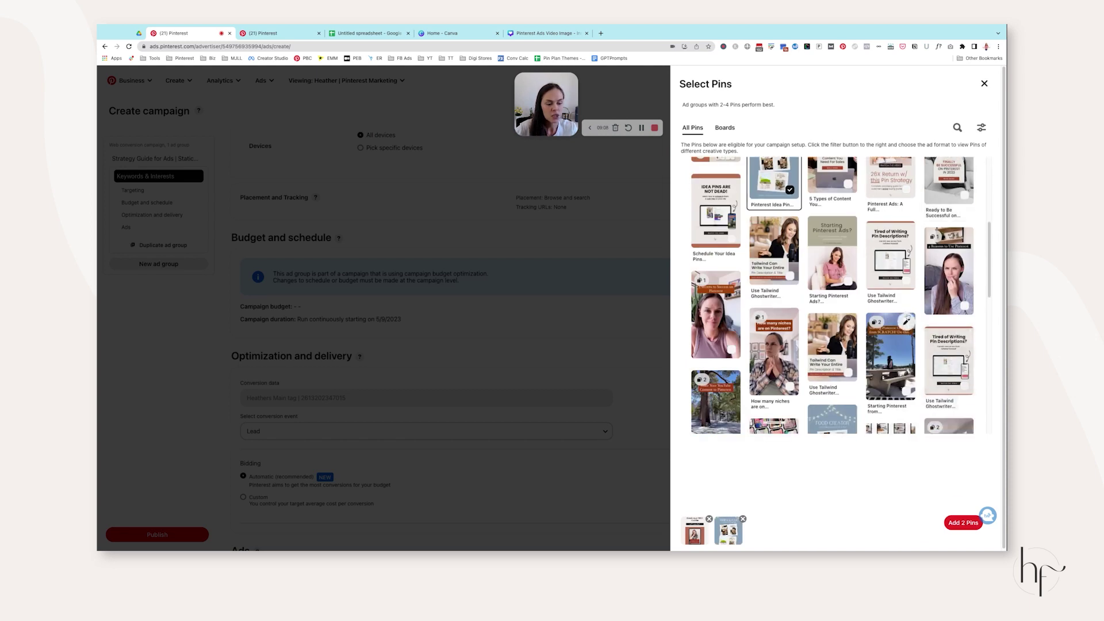
click(906, 280)
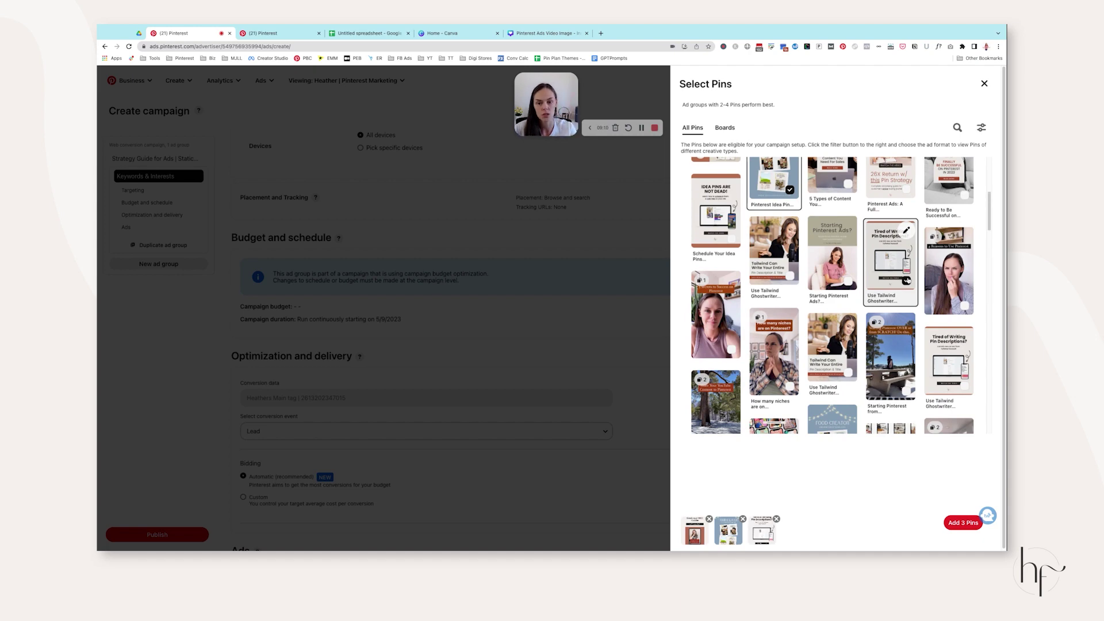
click(962, 523)
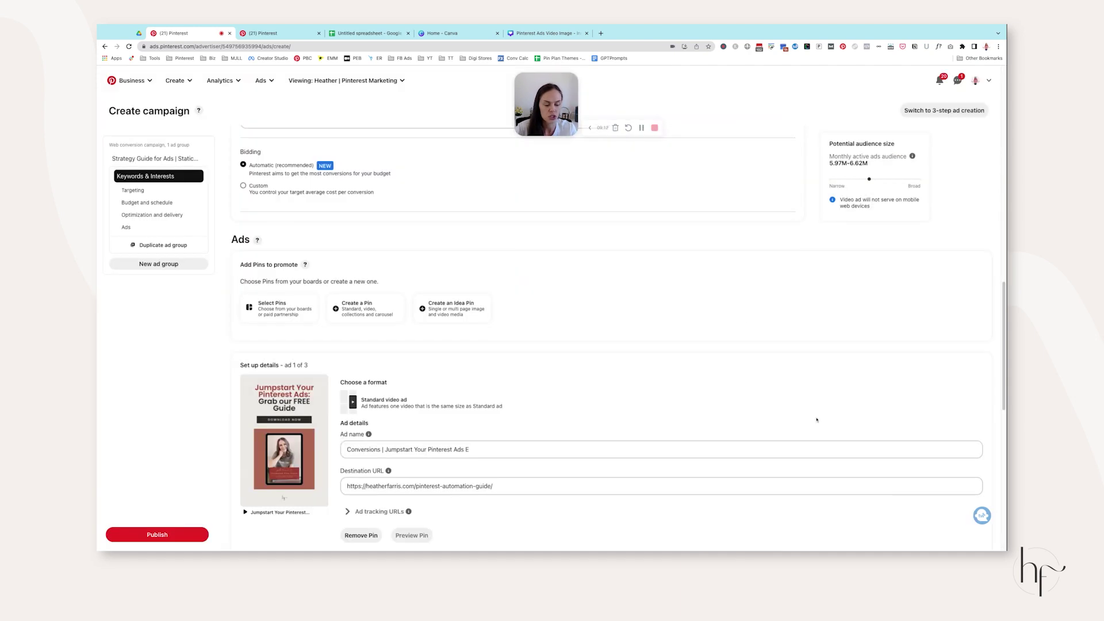
Step: Examine the first ad's name, destination URL and ad tracking URL options in its setup details
scroll(539, 252, down, 3)
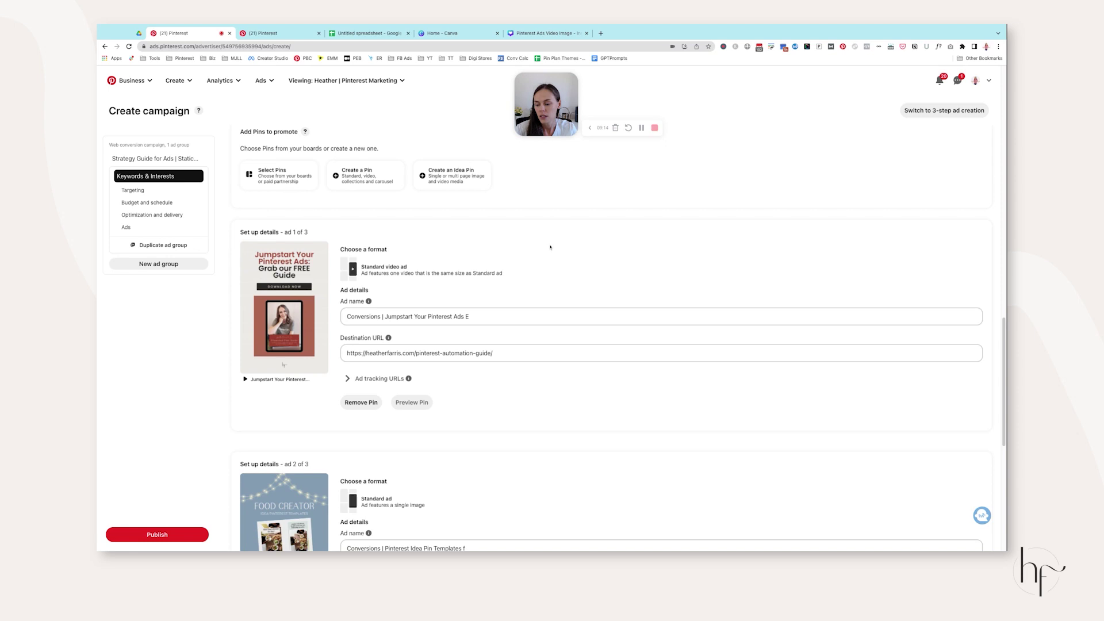
click(477, 319)
key(ctrl+a)
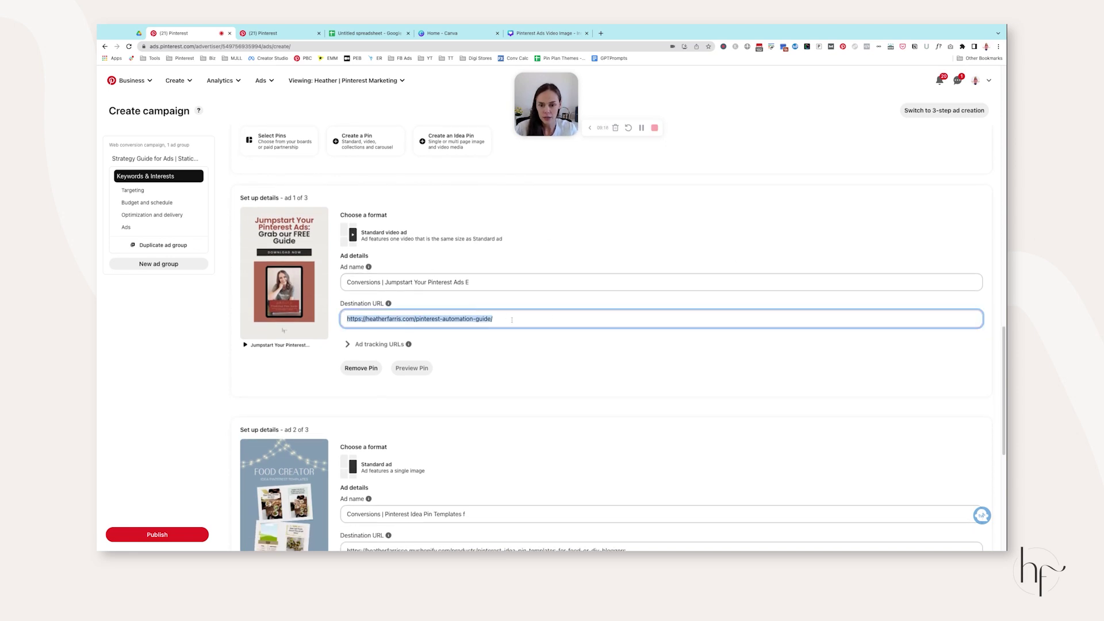
click(350, 319)
key(shift+ctrl+Right)
key(shift+ctrl+Right)
key(shift+ctrl+Right)
key(shift+ctrl+Right)
key(shift+ctrl+Right)
key(shift+ctrl+Right)
click(348, 344)
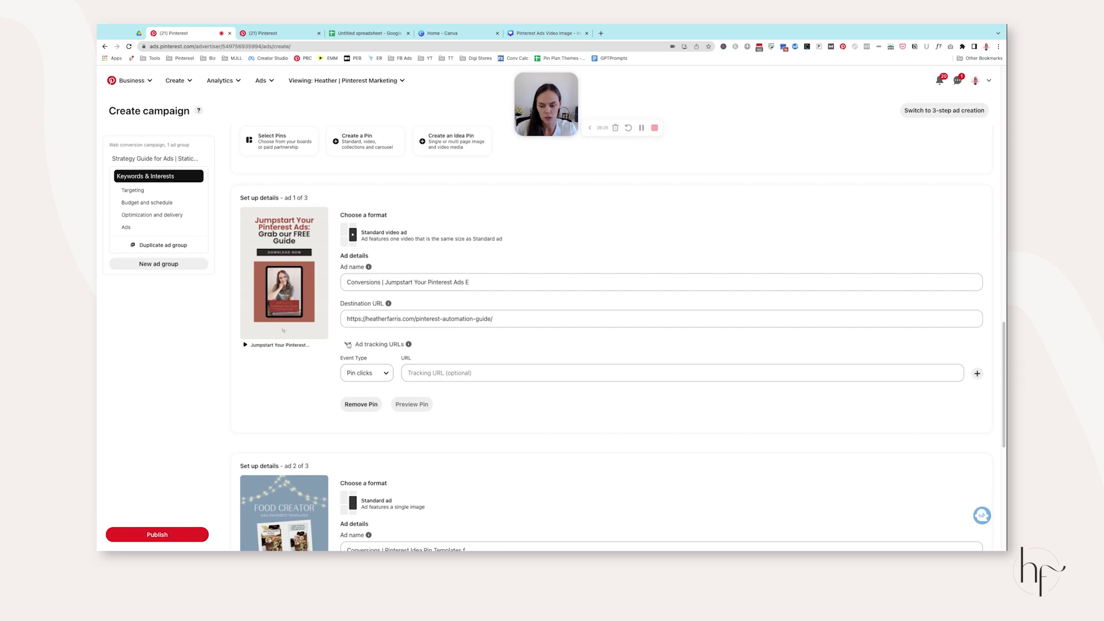
click(348, 344)
click(349, 320)
key(shift+ctrl+Right)
key(shift+ctrl+Right)
key(shift+ctrl+Right)
key(shift+ctrl+Right)
key(shift+ctrl+Right)
key(shift+ctrl+Right)
key(shift+ctrl+Right)
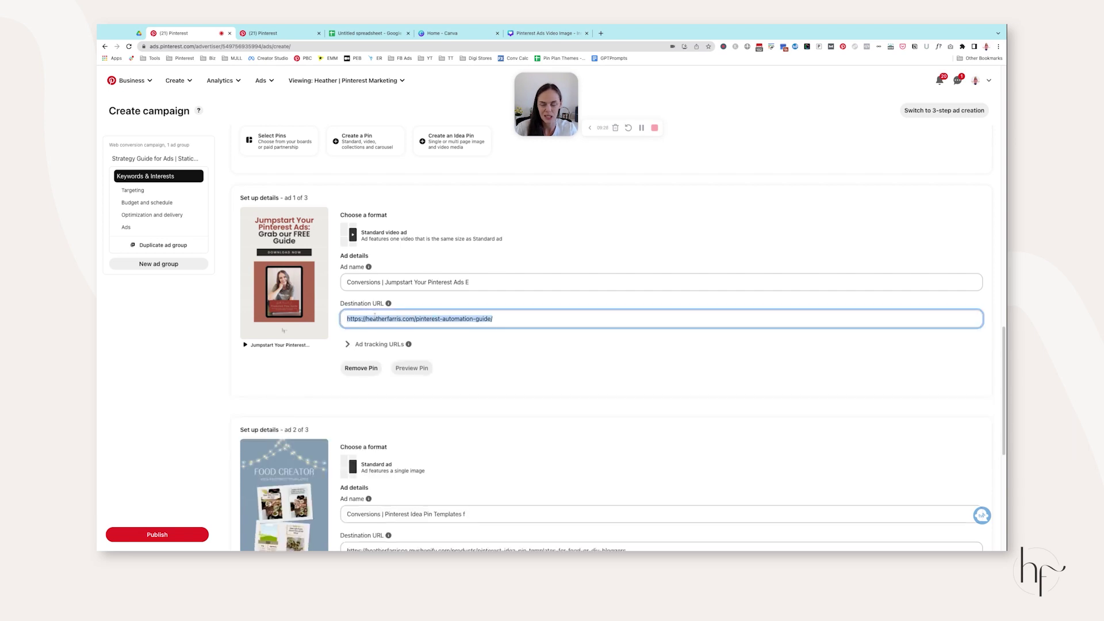
Step: Check the destination URLs of the second and third ads
scroll(579, 319, down, 4)
click(349, 303)
key(shift+End)
scroll(493, 406, down, 2)
click(486, 431)
key(shift+Home)
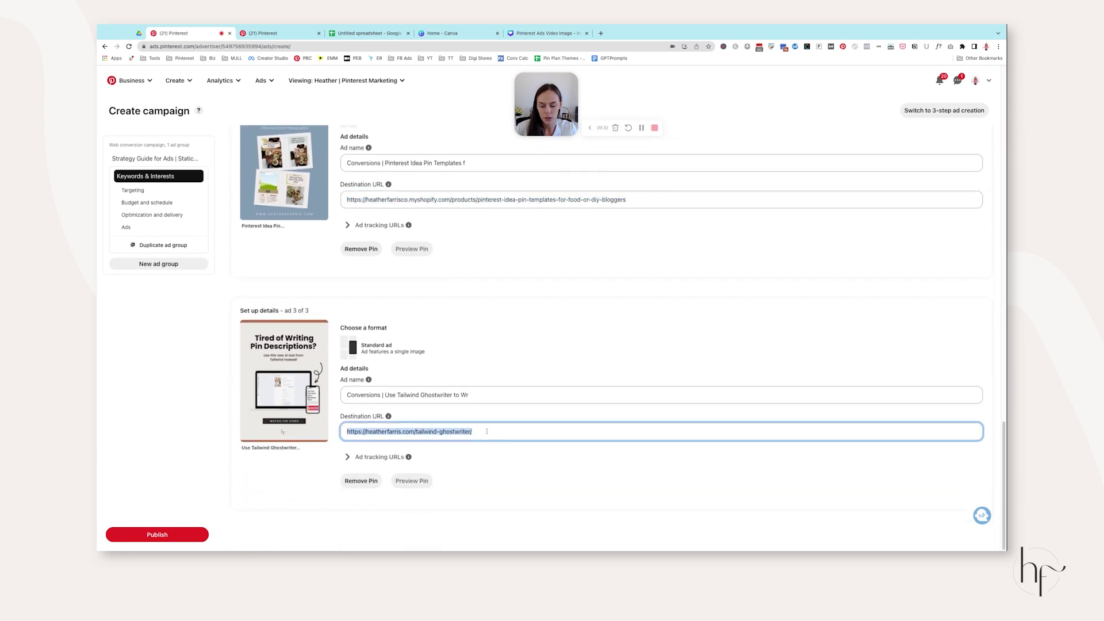
Step: Return to the campaign-level budget settings and compare the fixed and flexible daily budget types, leaving flexible daily budgets selected
click(168, 158)
scroll(523, 210, down, 5)
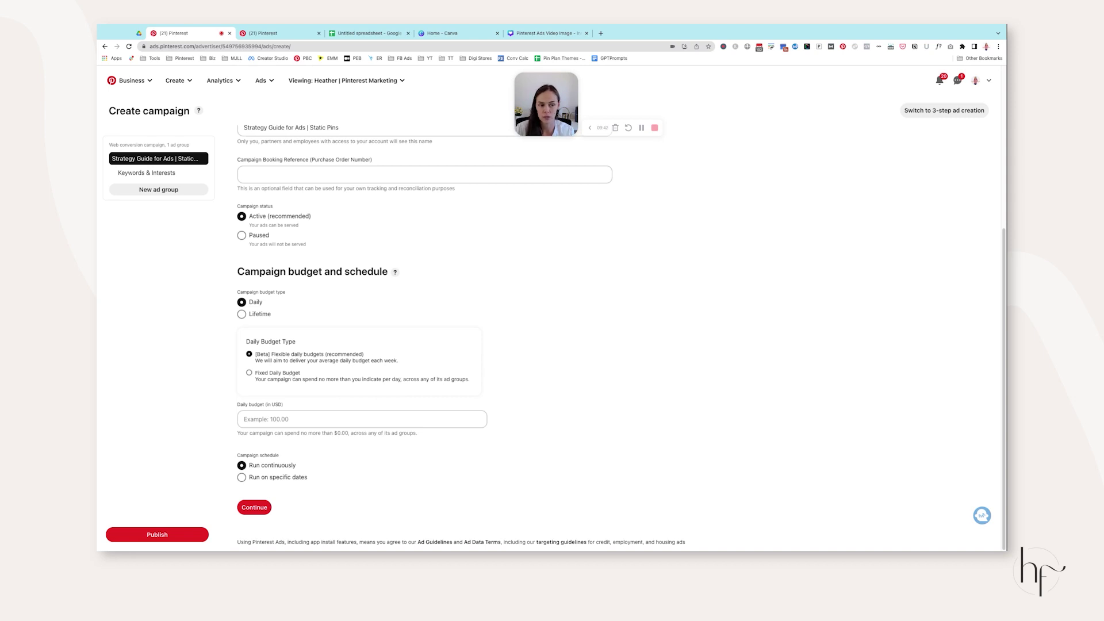
click(269, 374)
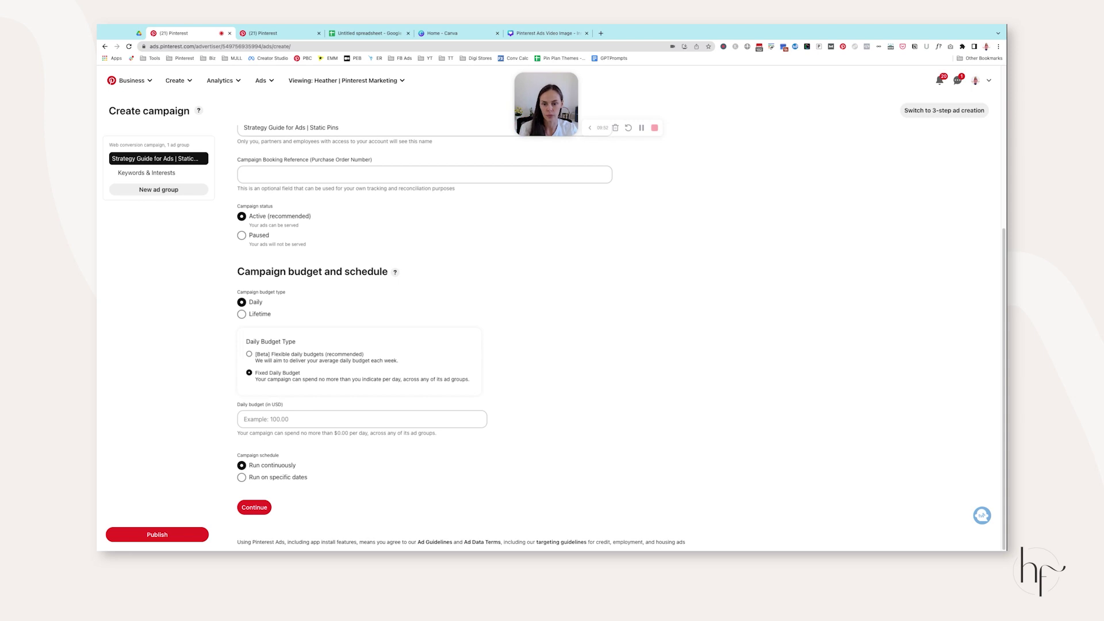
click(282, 356)
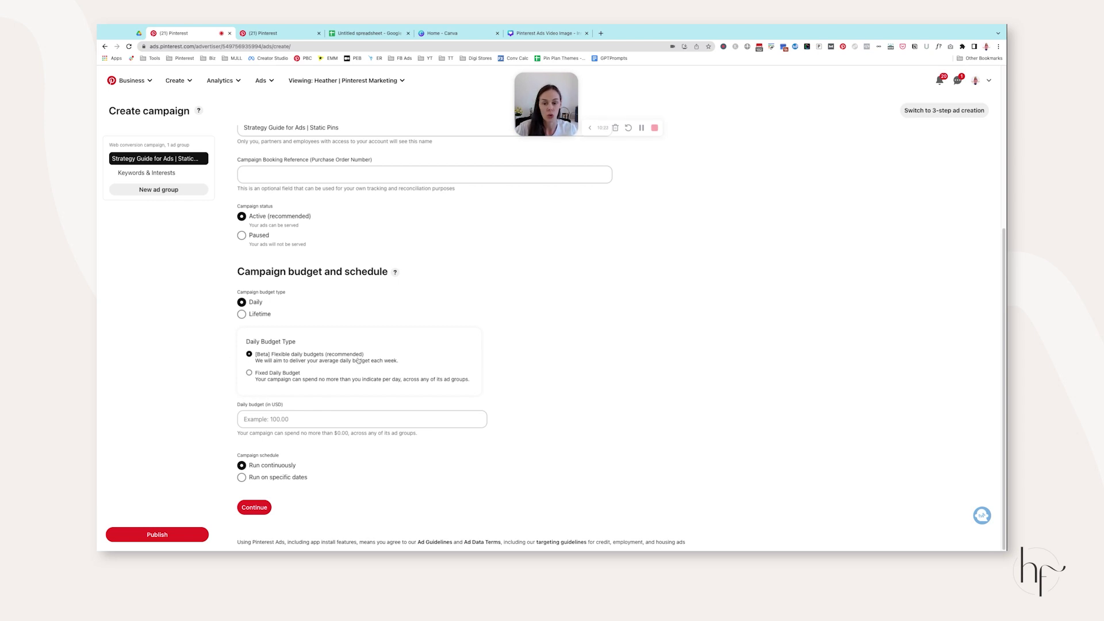
Step: Compare the campaign schedule options Run continuously and Run on specific dates, leaving Run continuously selected
triple_click(228, 466)
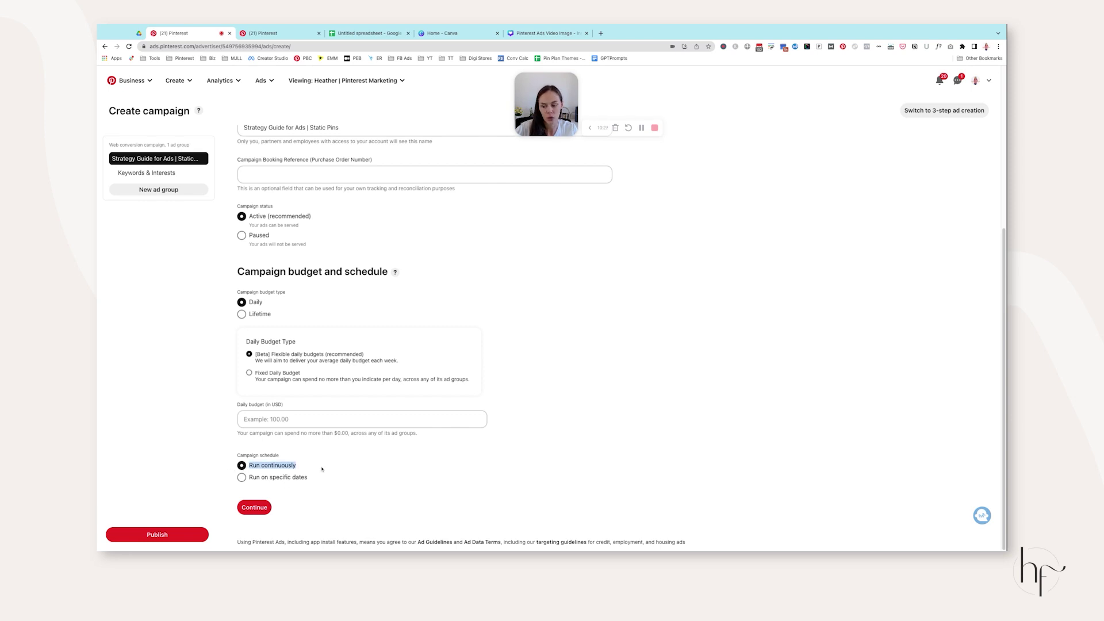
drag(240, 455, 303, 471)
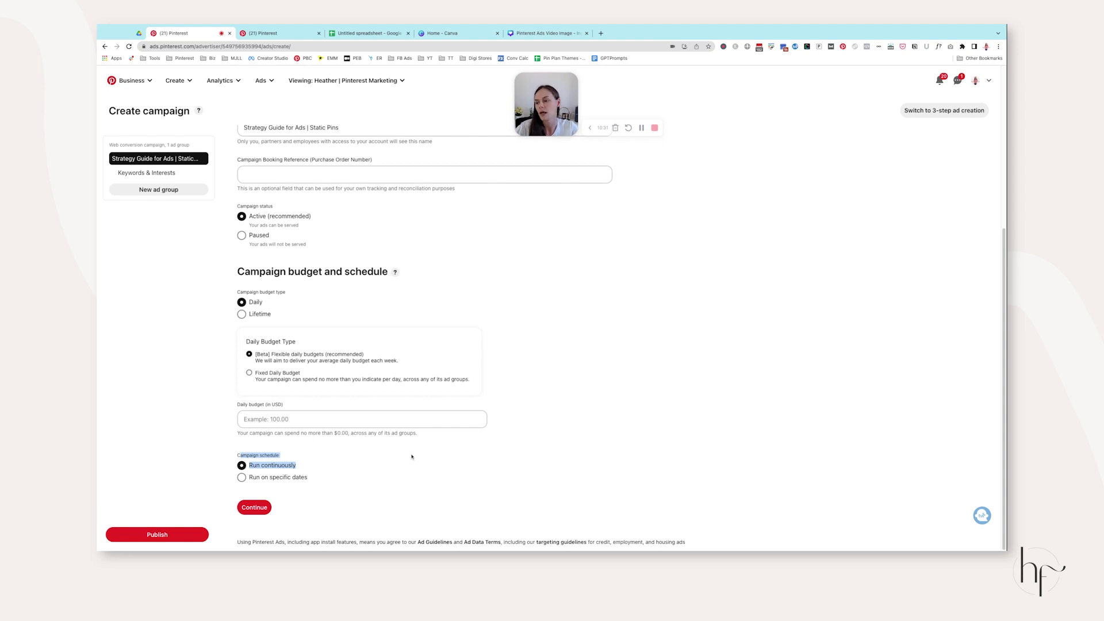
click(304, 478)
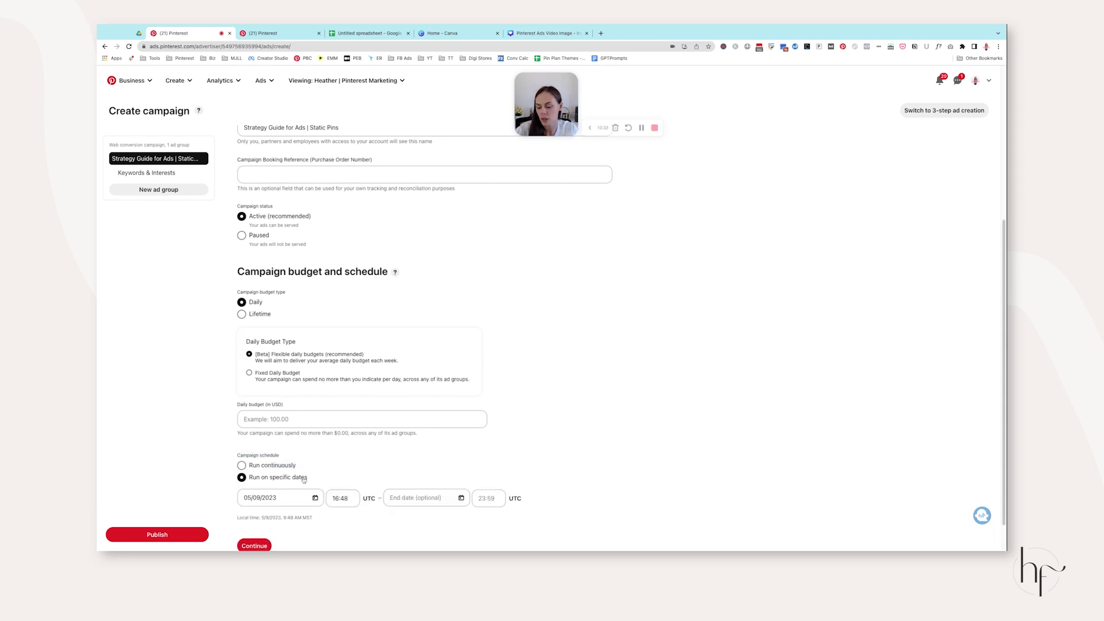
scroll(448, 444, down, 1)
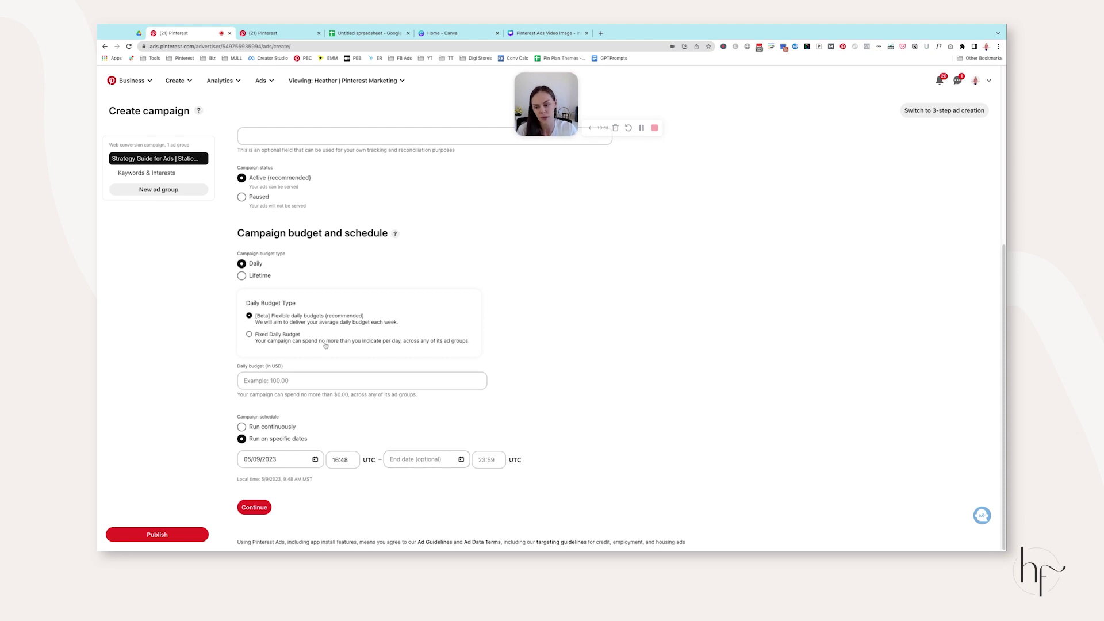
click(241, 426)
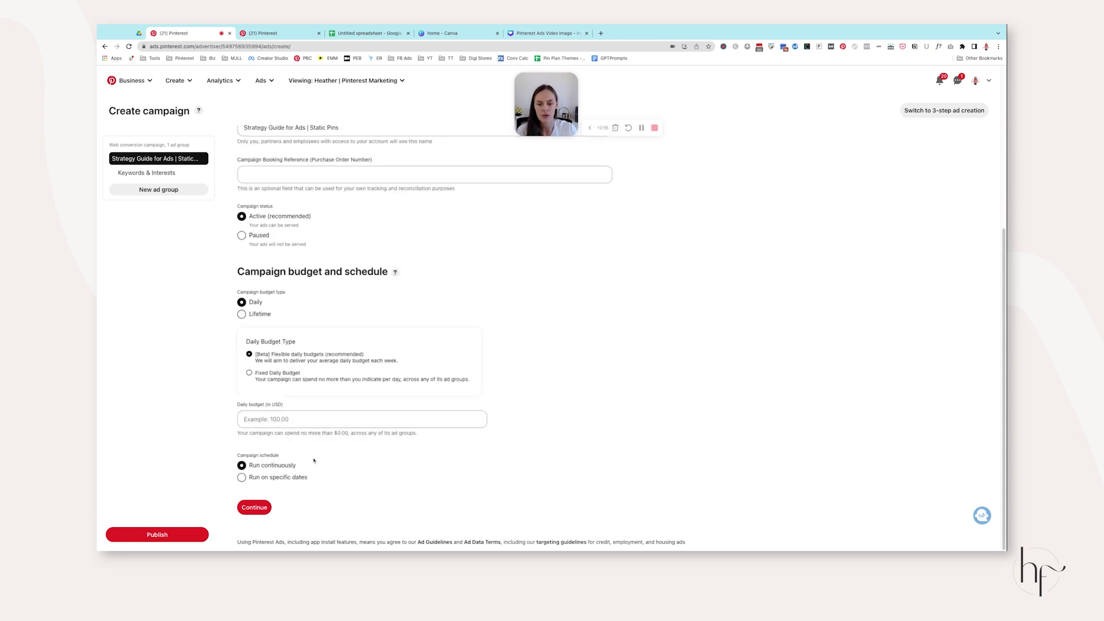